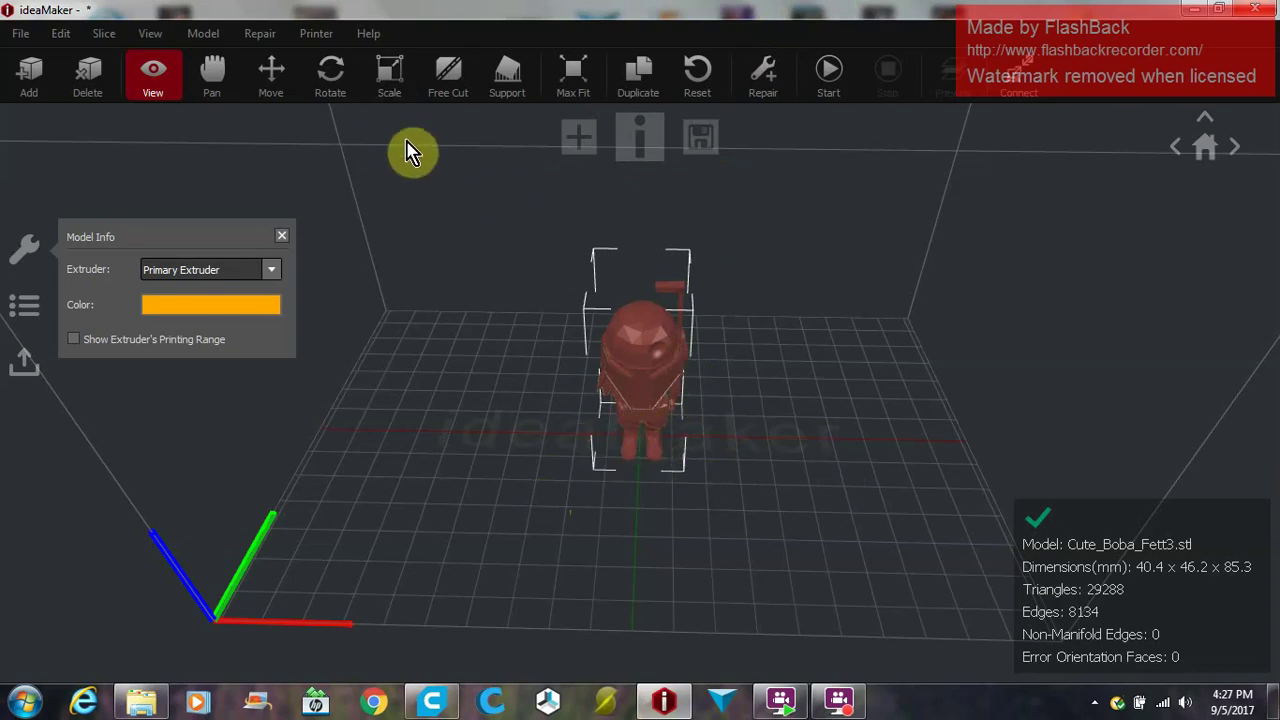
Begin a new printer definition in Printer Settings named TT, then switch to the Cura window.
click(313, 38)
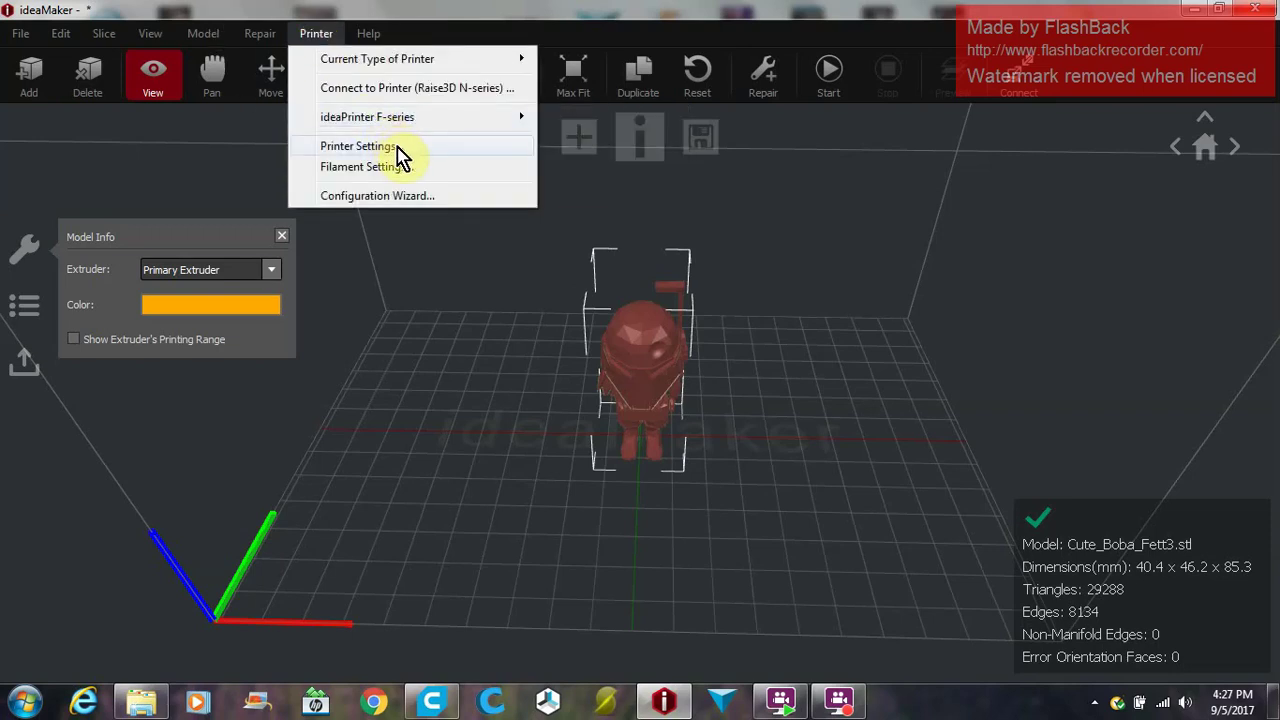
click(358, 146)
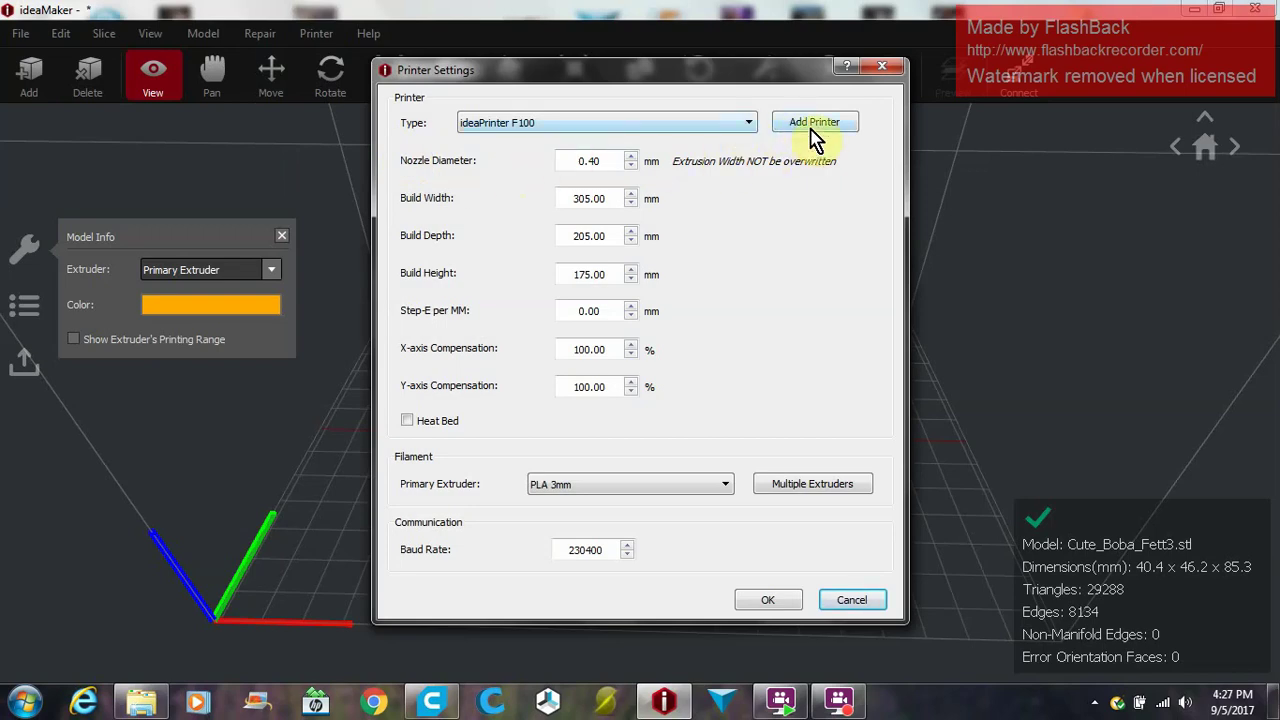
click(812, 128)
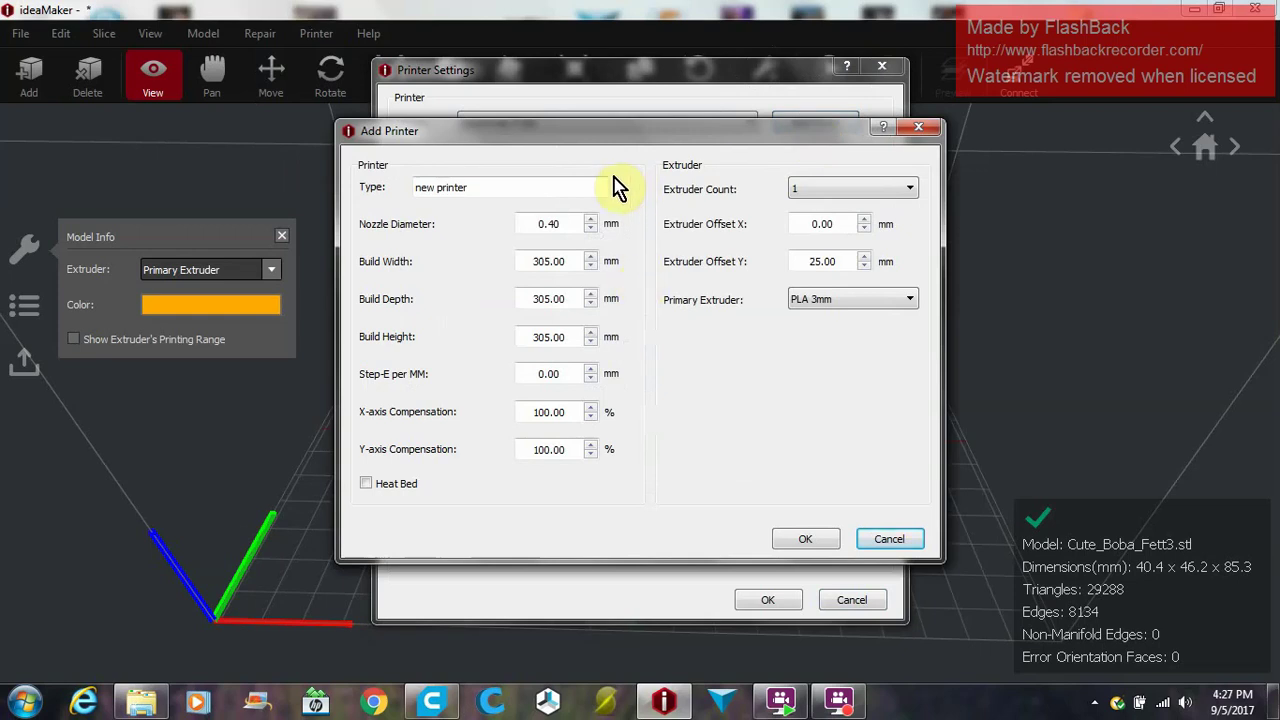
drag(494, 191, 367, 196)
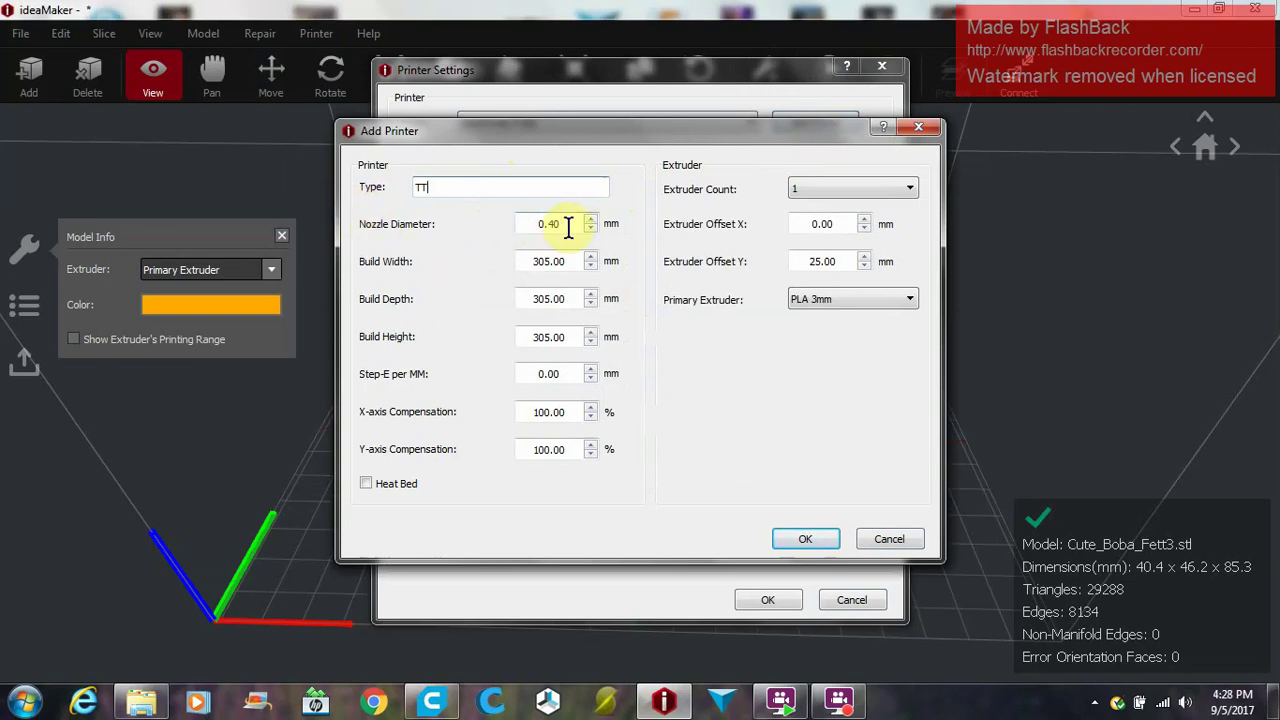
click(432, 702)
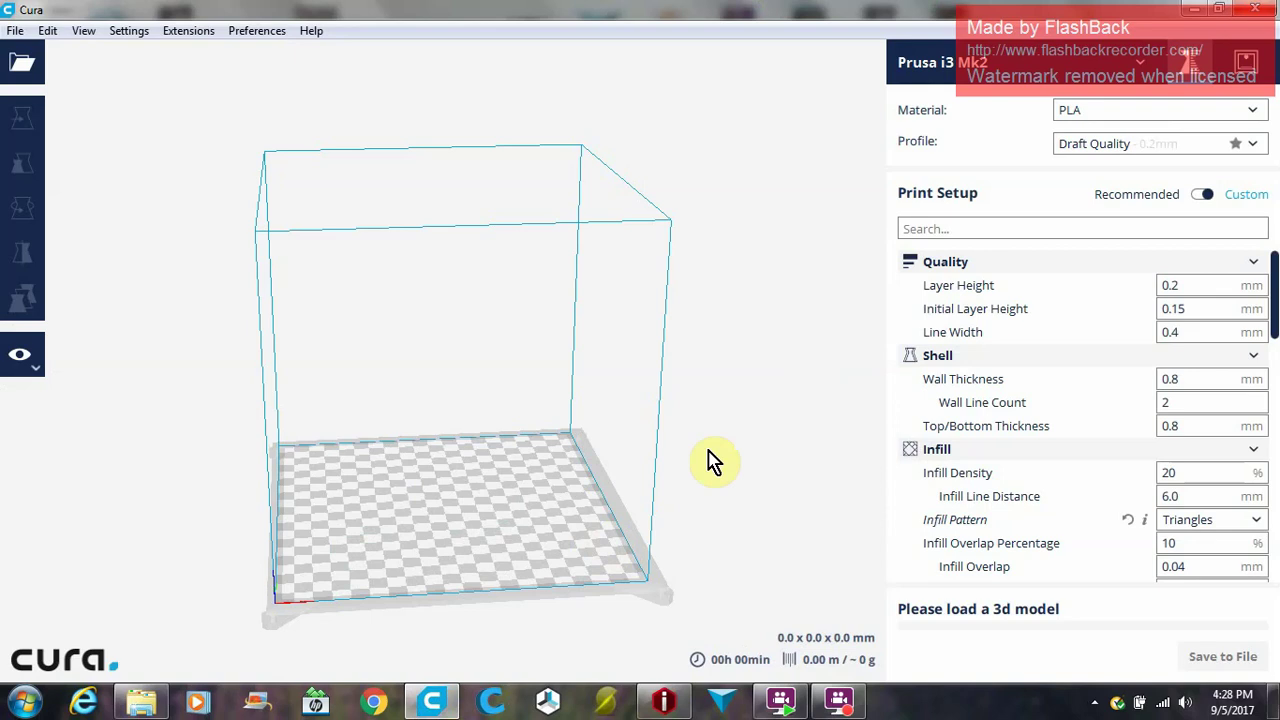
Back in ideaMaker's TT printer form, enter 200 mm for build width, depth and height.
click(430, 700)
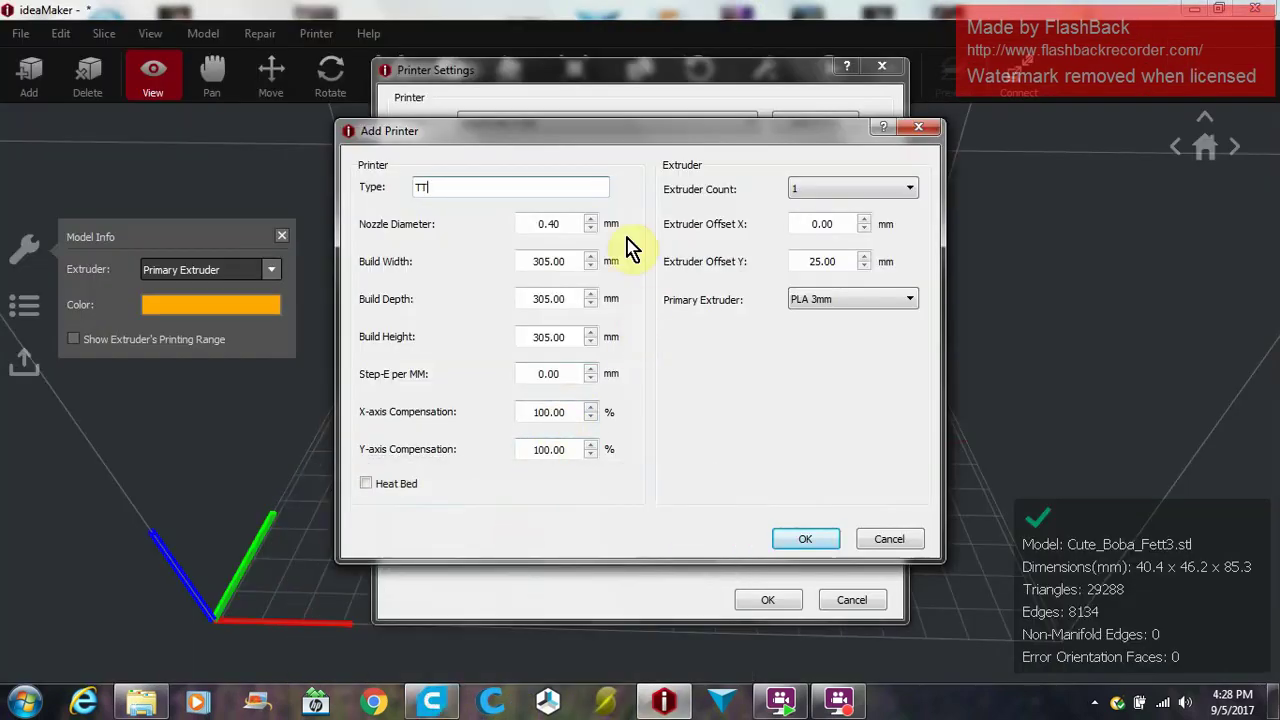
double_click(537, 261)
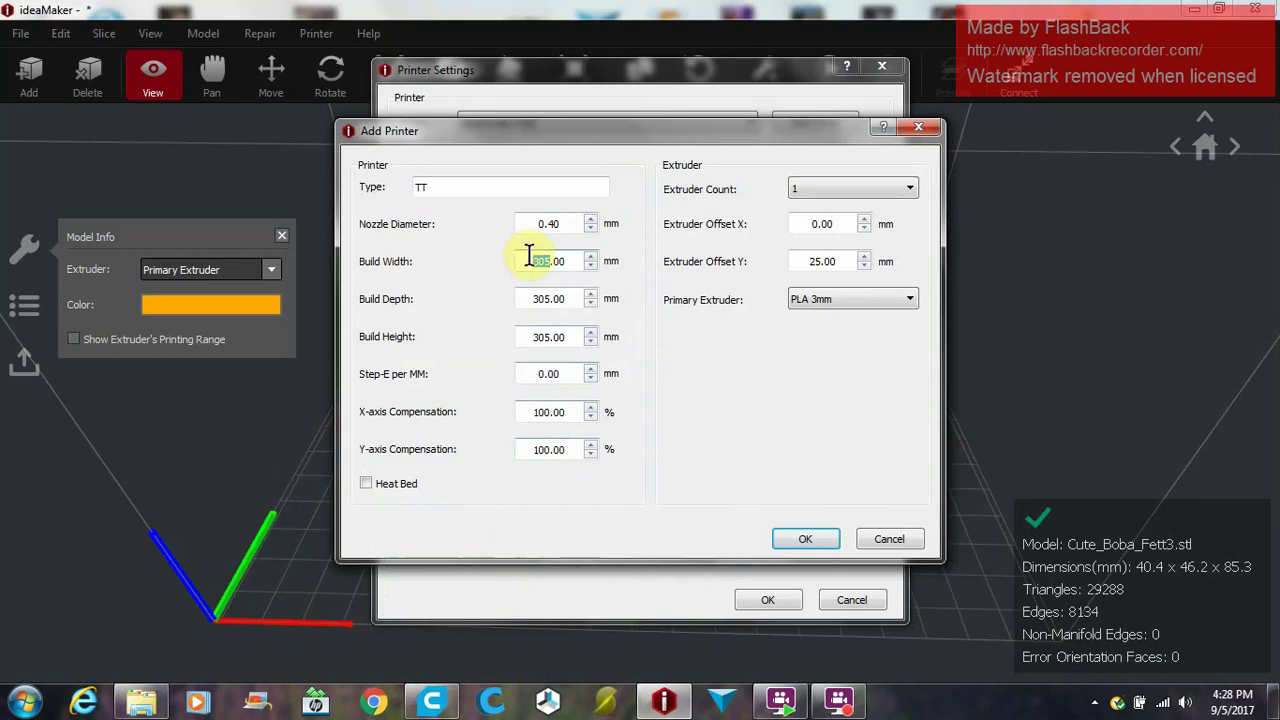
click(417, 189)
drag(421, 188, 457, 183)
double_click(425, 187)
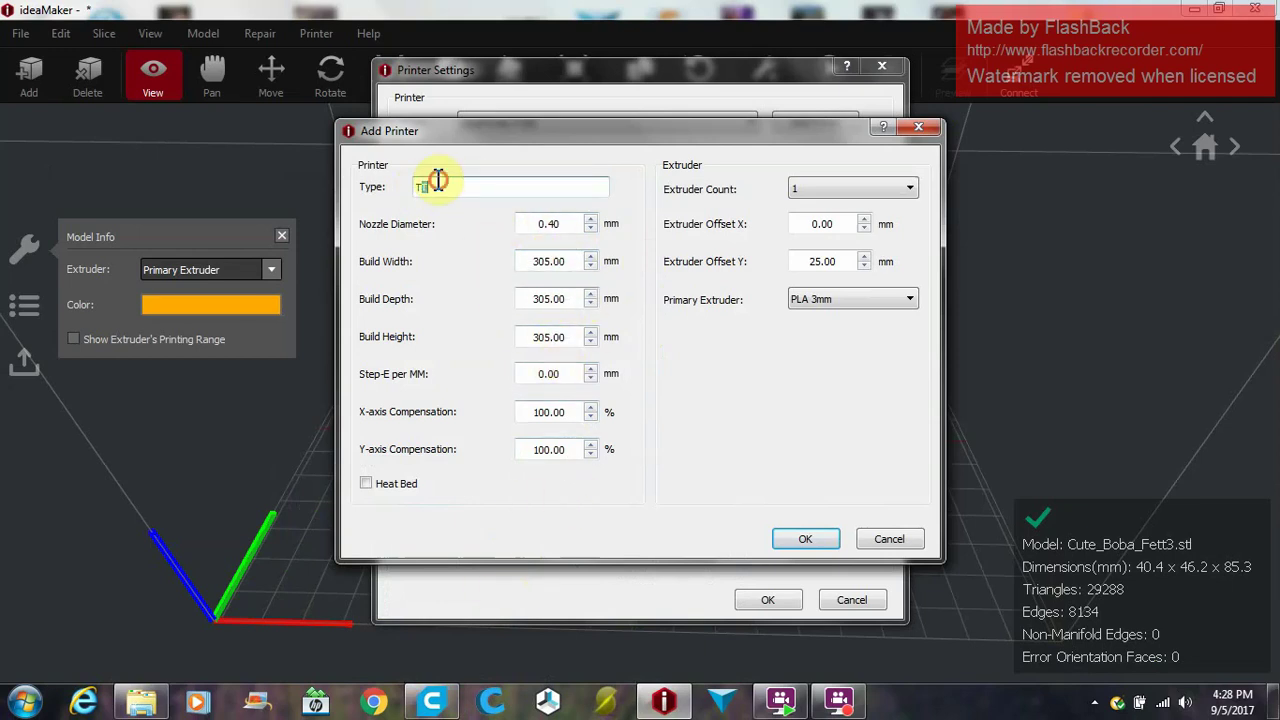
double_click(540, 261)
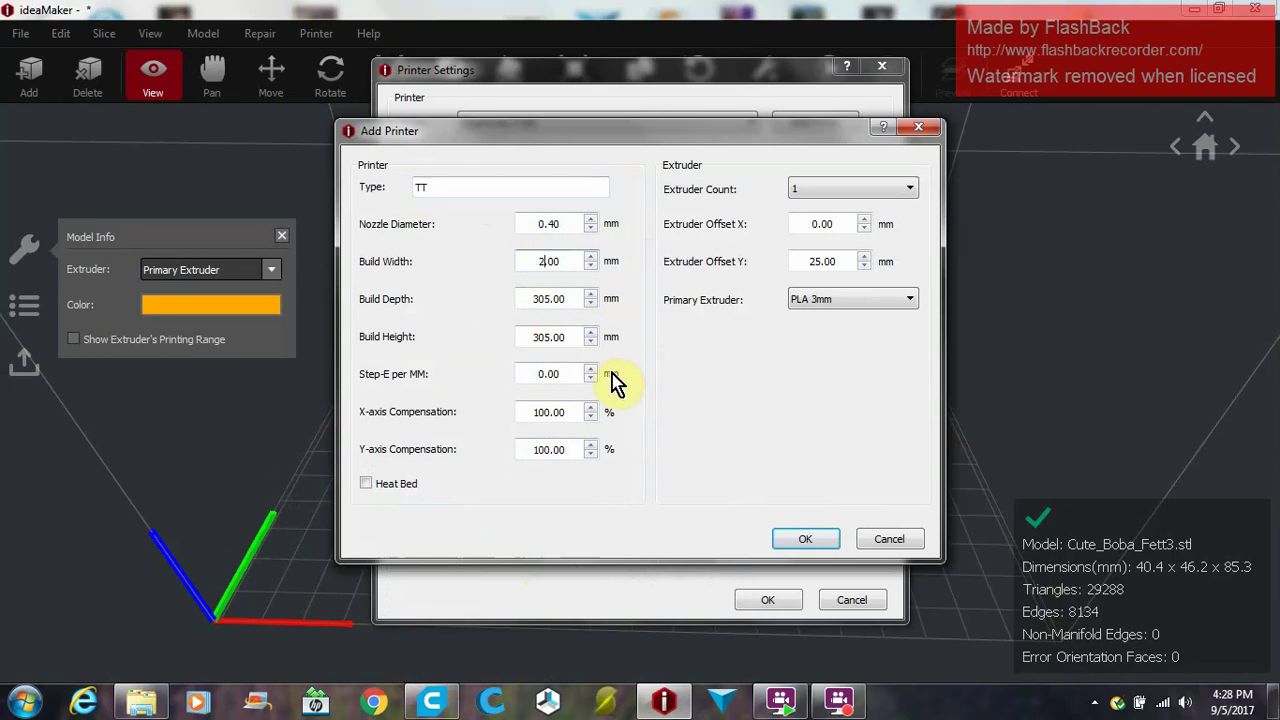
text(200)
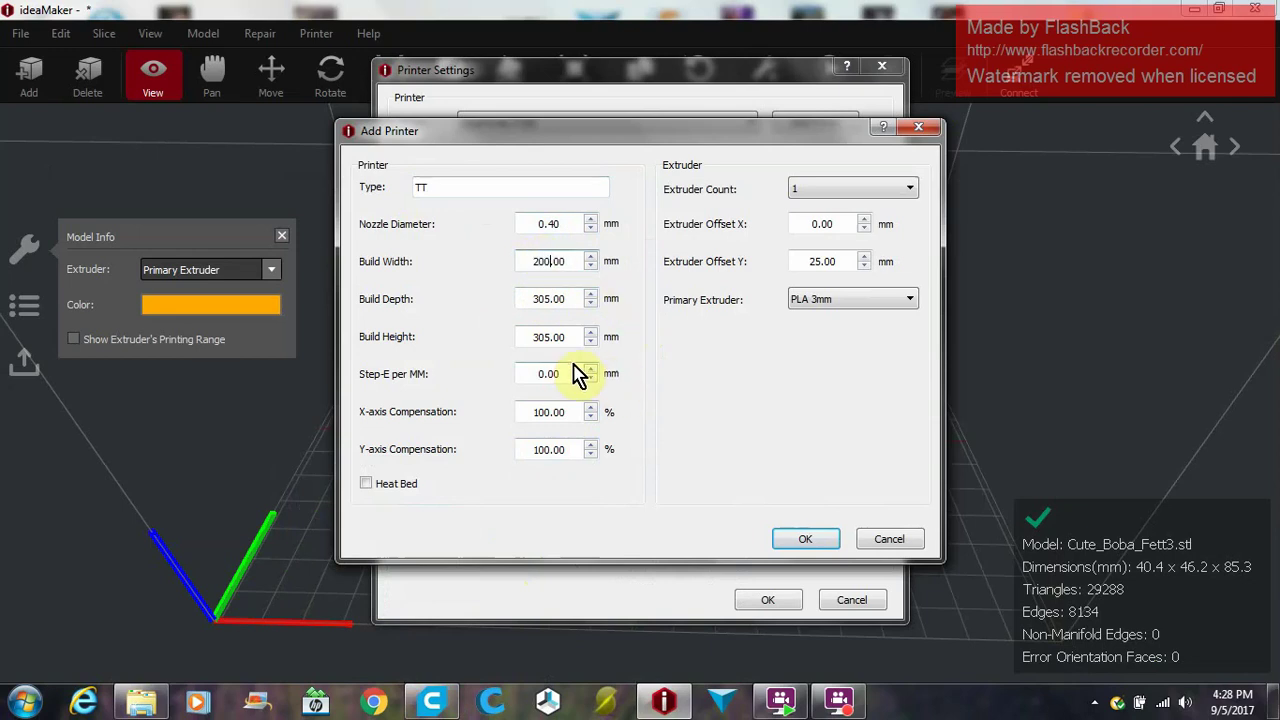
double_click(537, 298)
text(200)
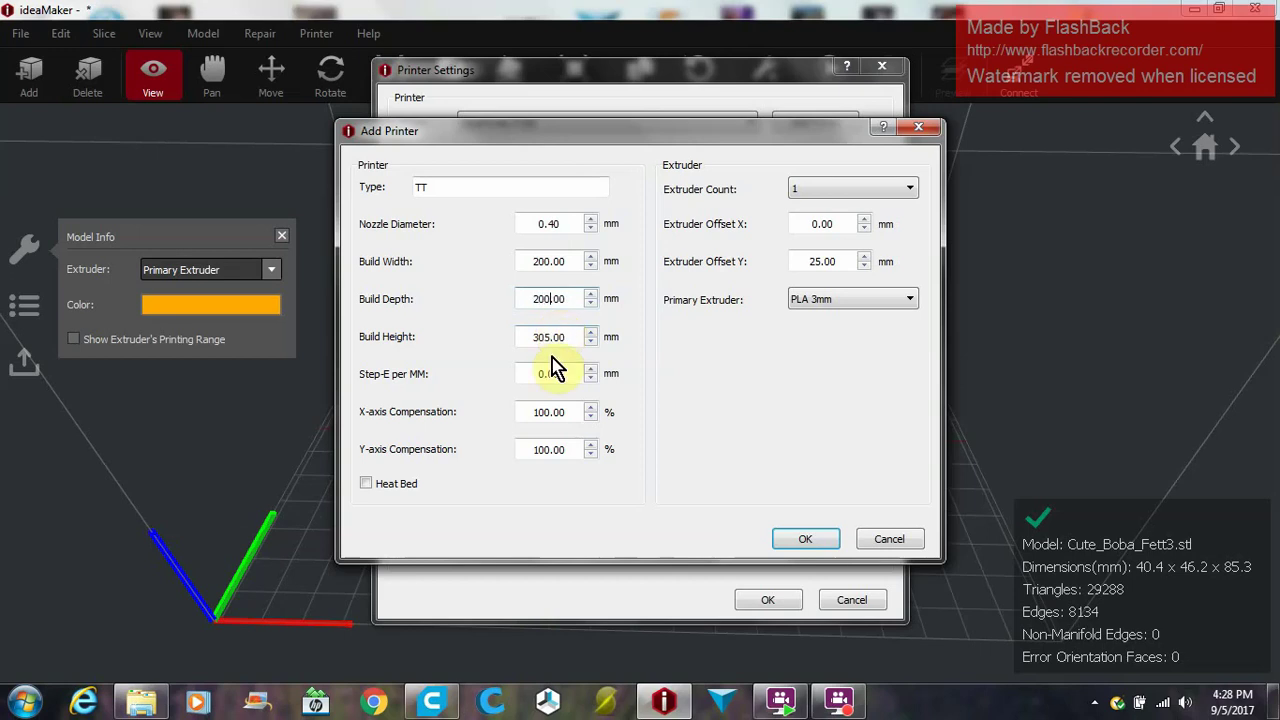
text(200)
Finish the 200 mm build height entry and enable the heated bed.
click(558, 412)
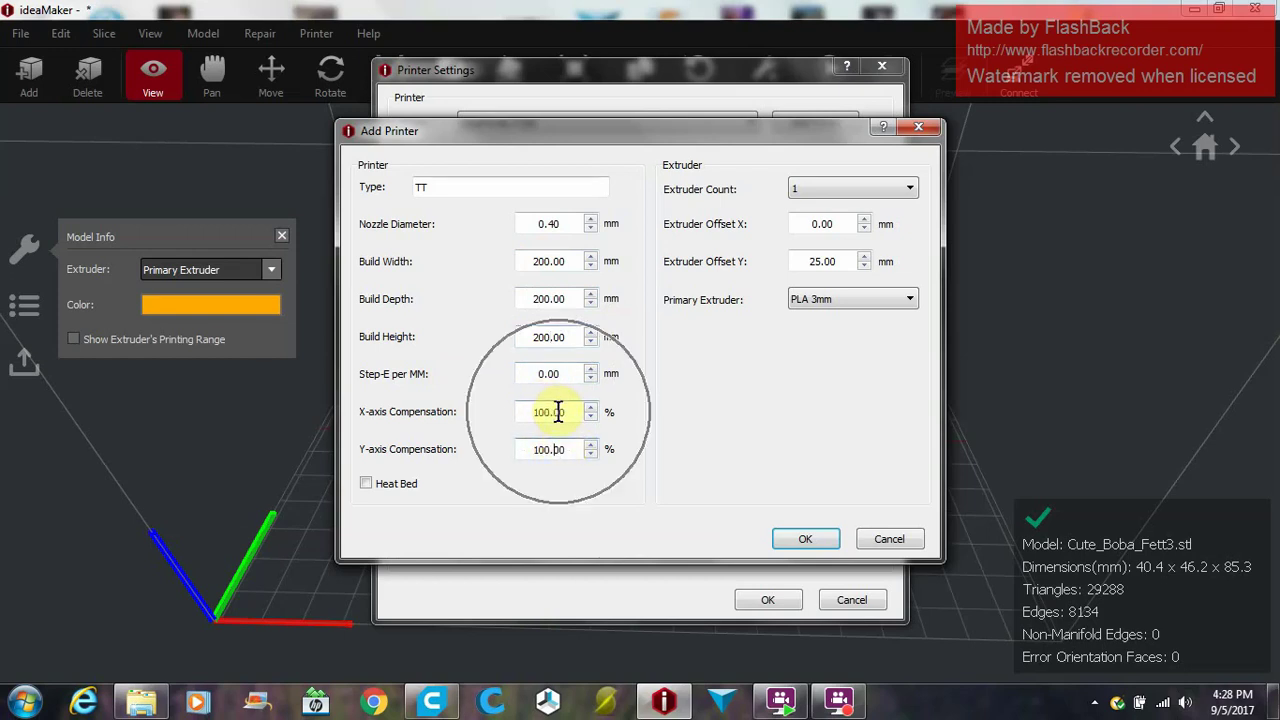
click(553, 443)
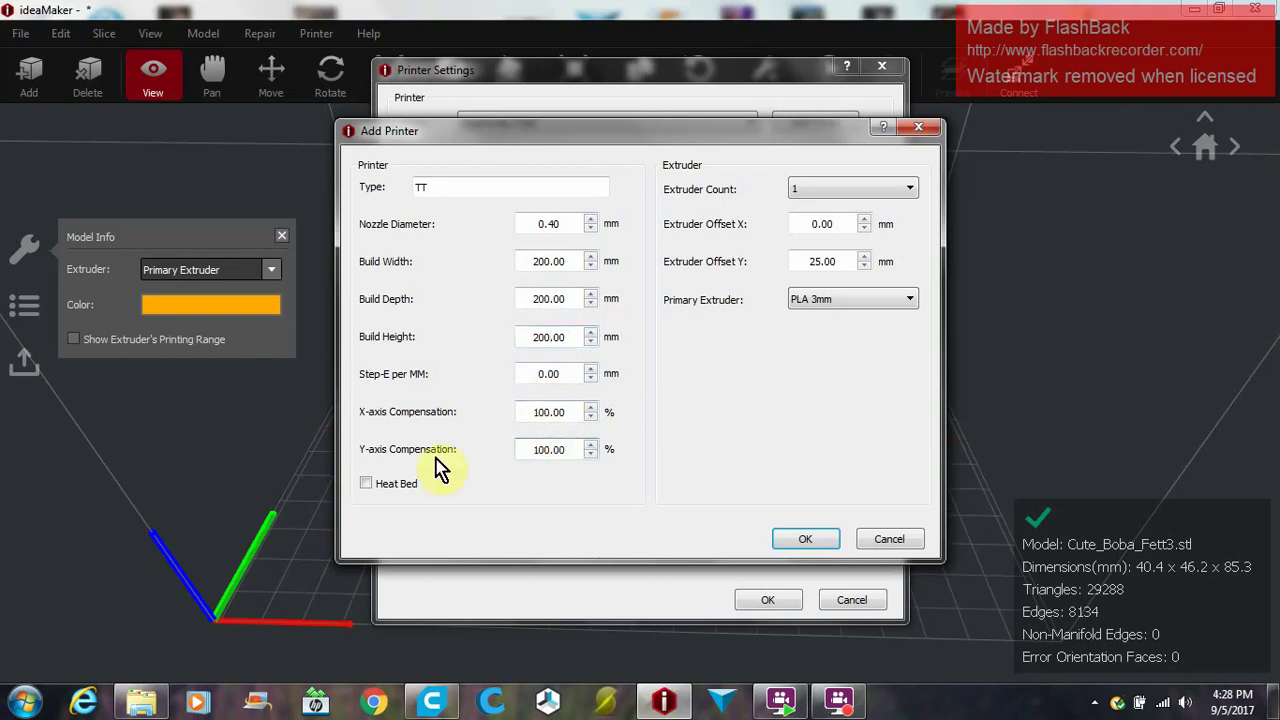
click(366, 484)
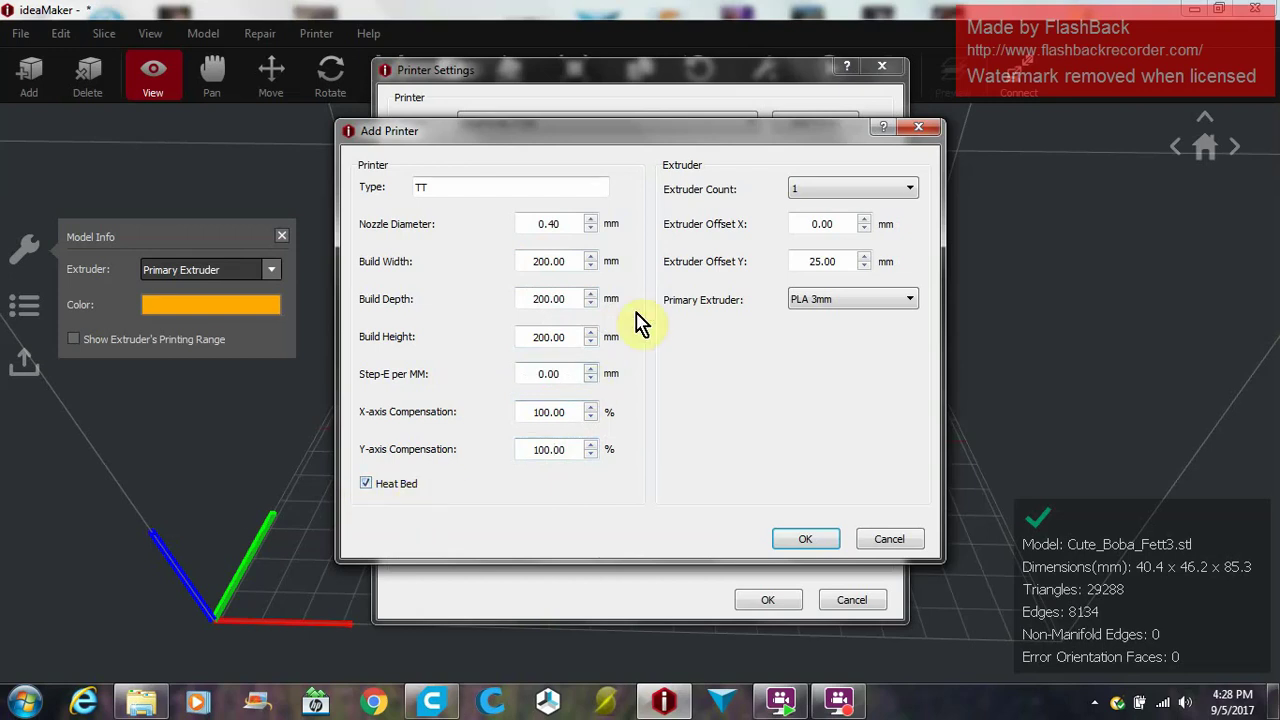
Keep the extruder count at 1 and set the primary extruder filament to PLA 1.75mm.
click(841, 188)
click(843, 195)
click(845, 195)
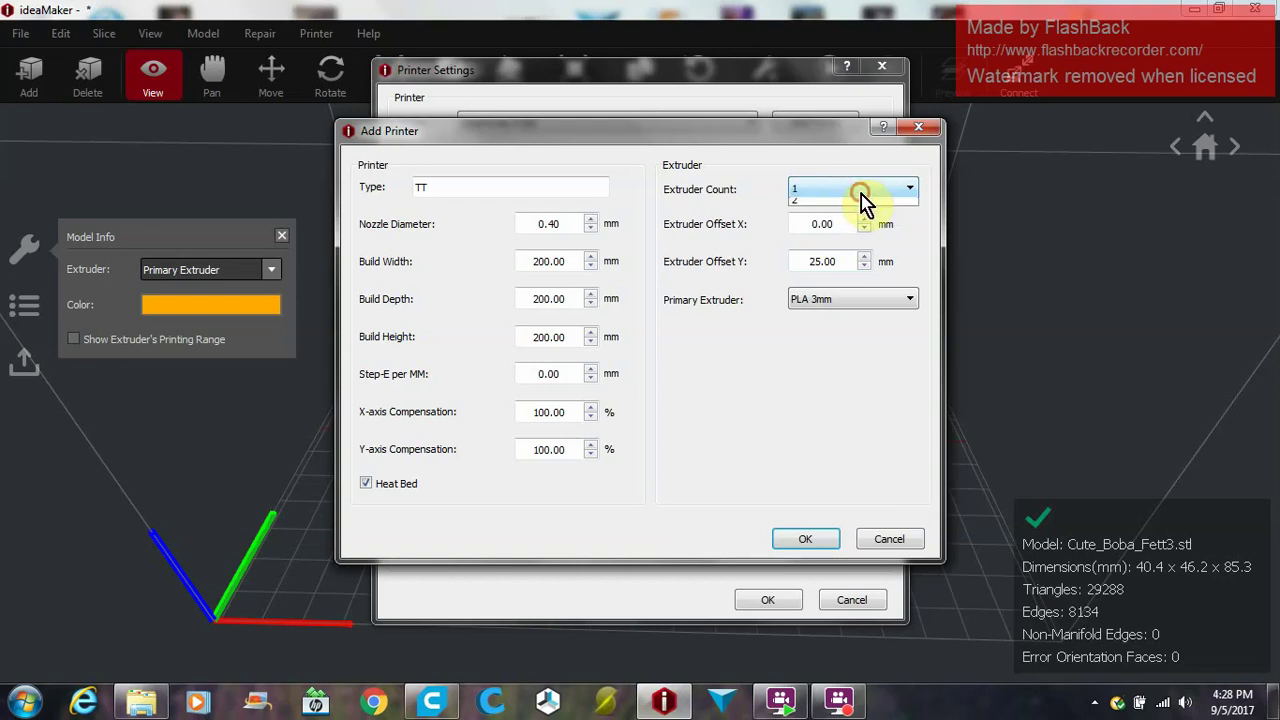
click(852, 204)
click(854, 302)
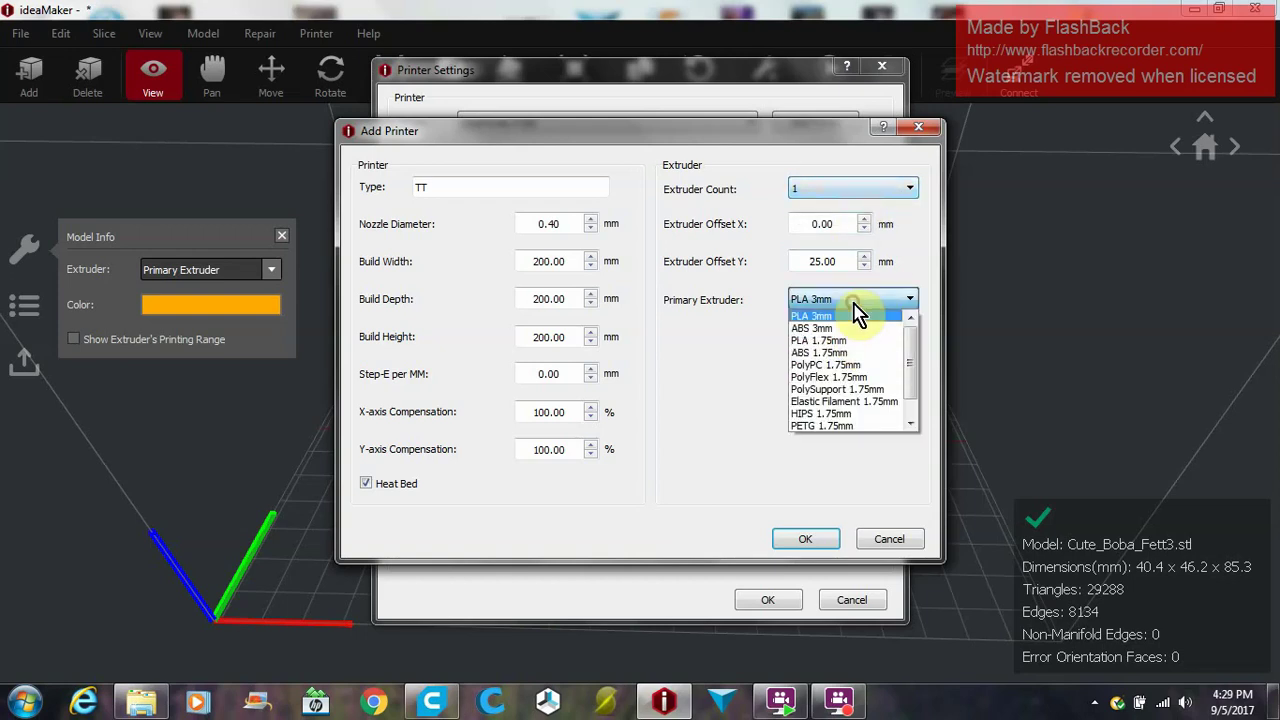
click(845, 352)
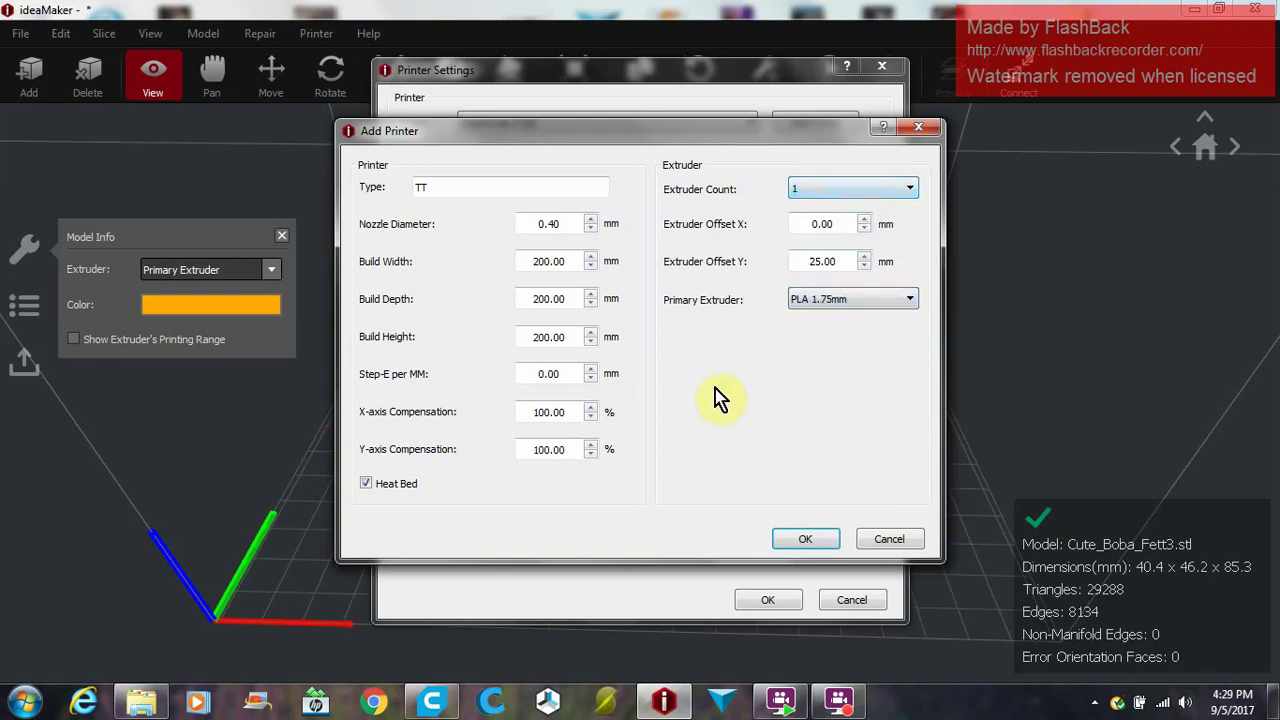
click(836, 302)
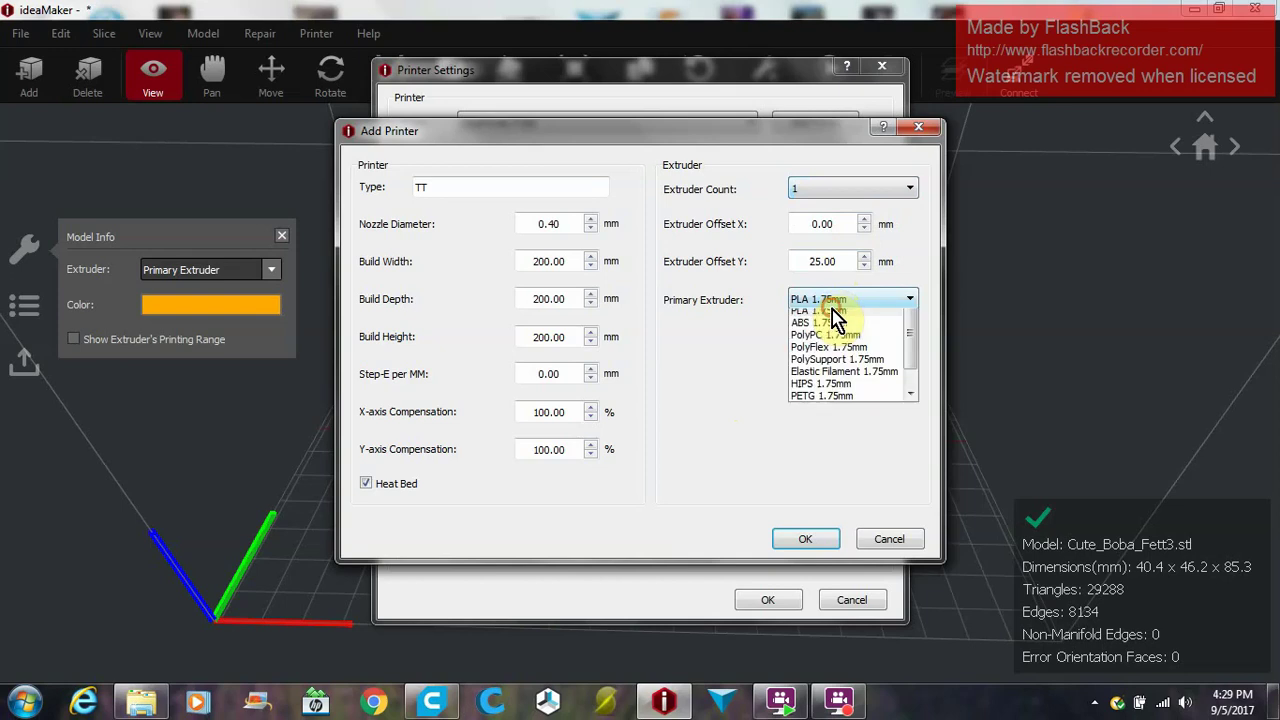
click(832, 300)
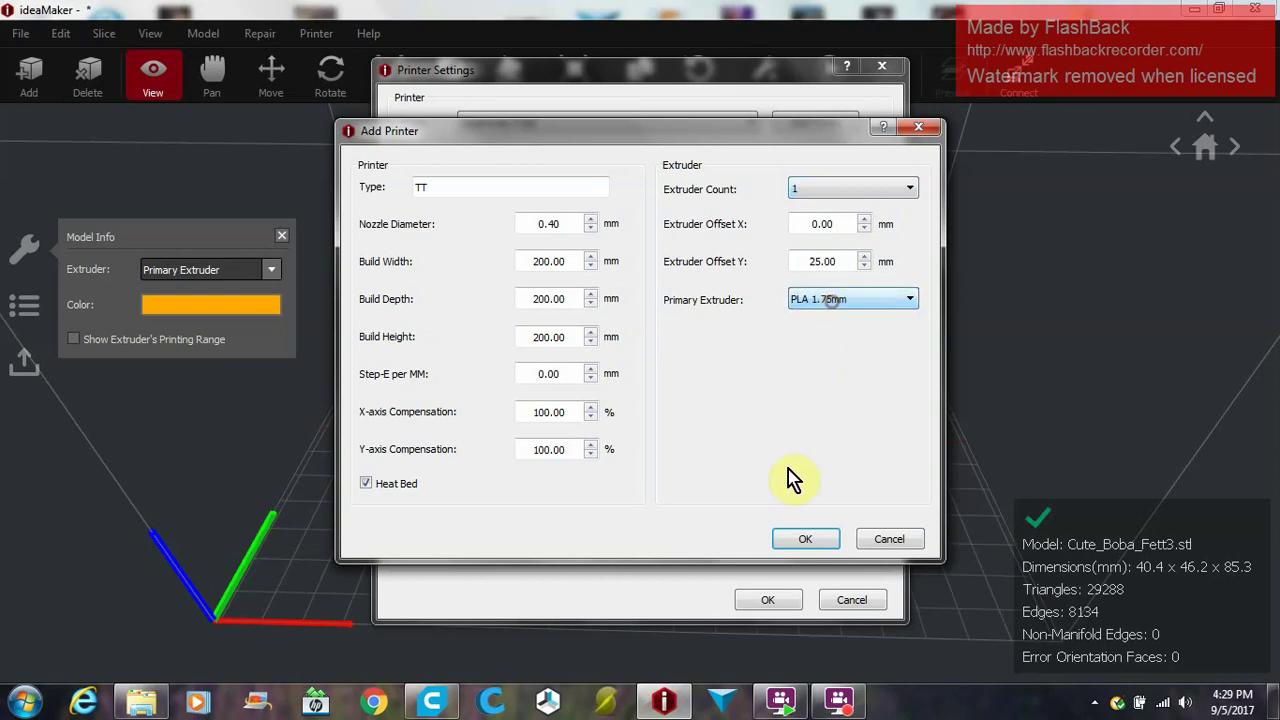
Save the new printer as type T after clearing the duplicate-name error, leaving baud rate 230400.
click(810, 541)
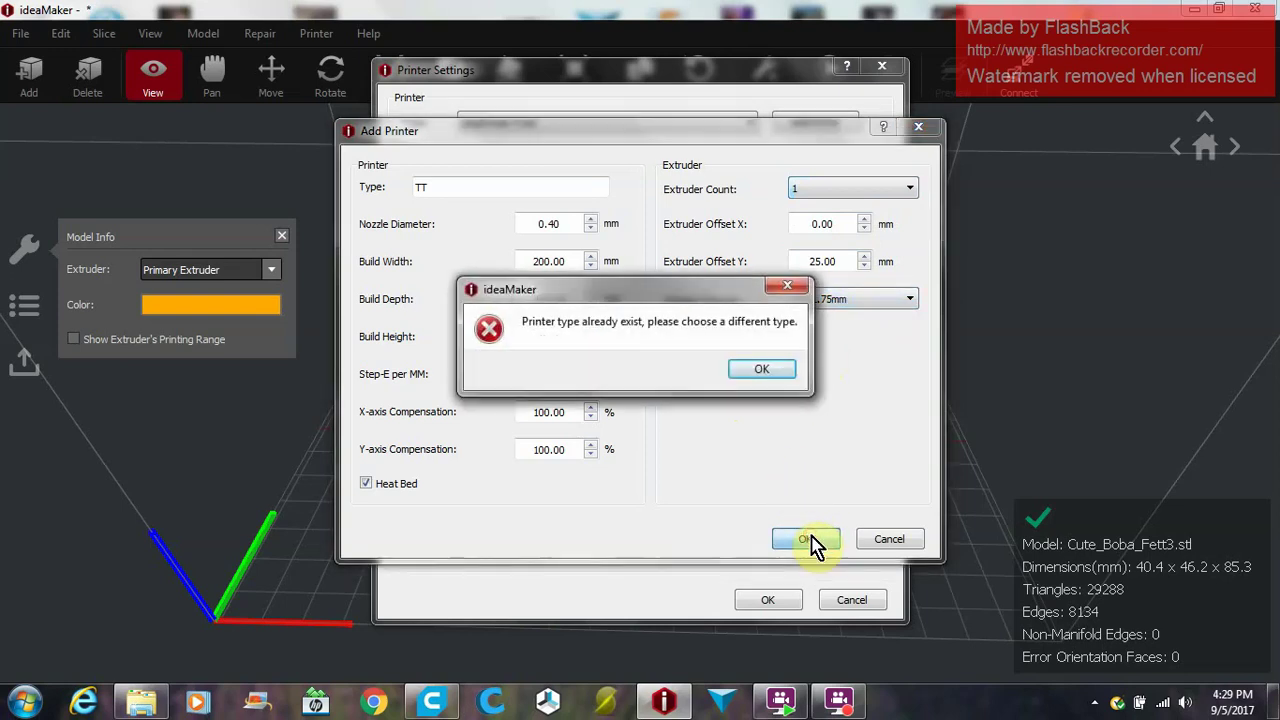
click(760, 372)
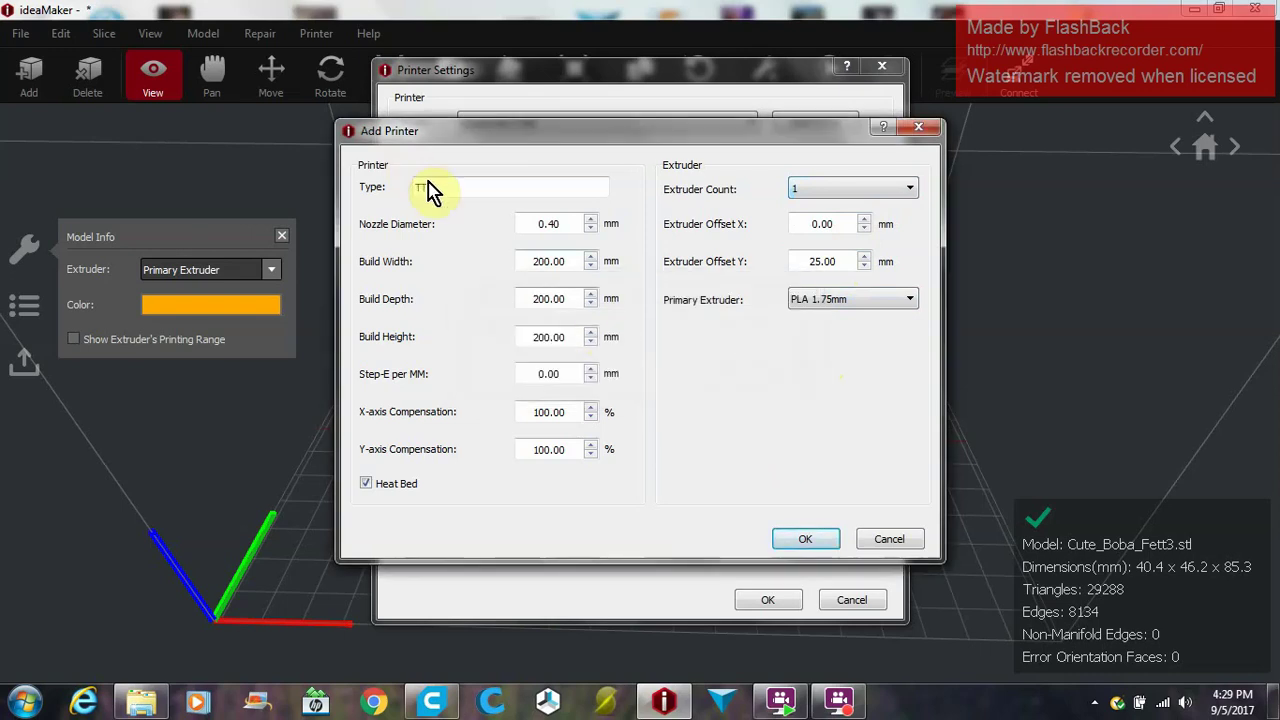
click(803, 541)
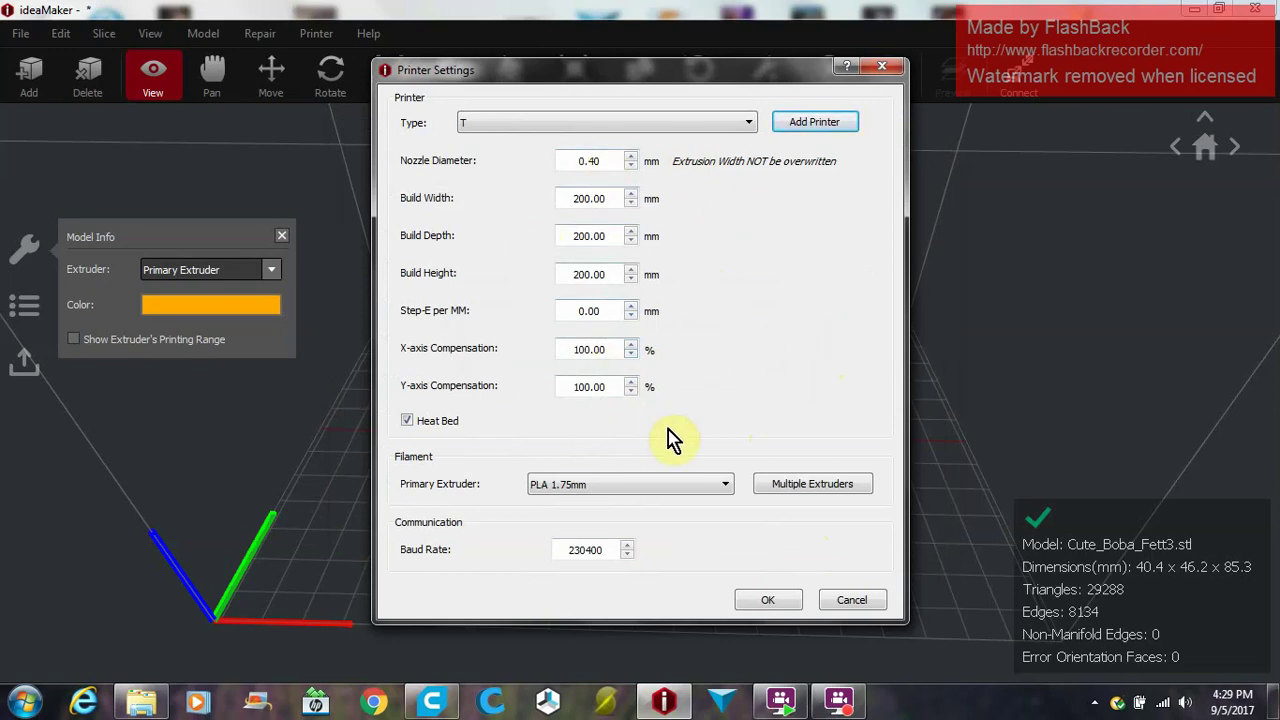
drag(606, 549, 532, 540)
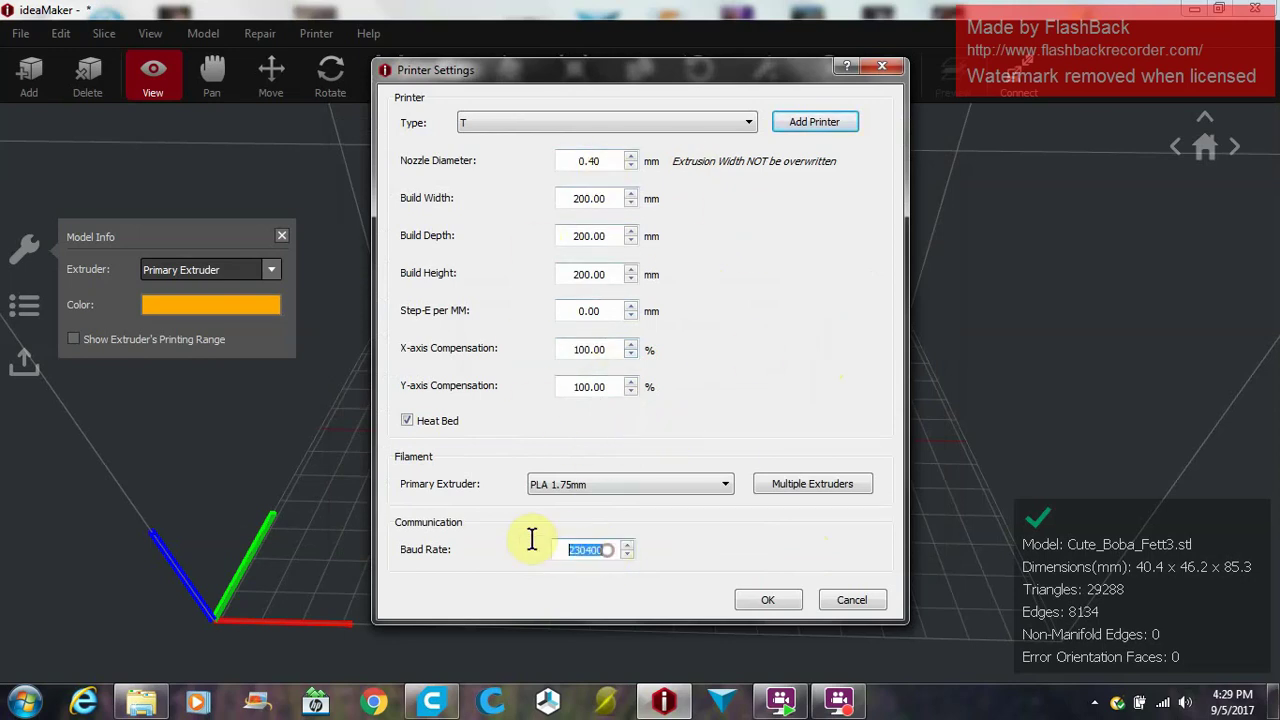
click(606, 549)
Close Printer Settings and select ideaPrinter F100 with its Standard - F100 - PLA template.
click(785, 605)
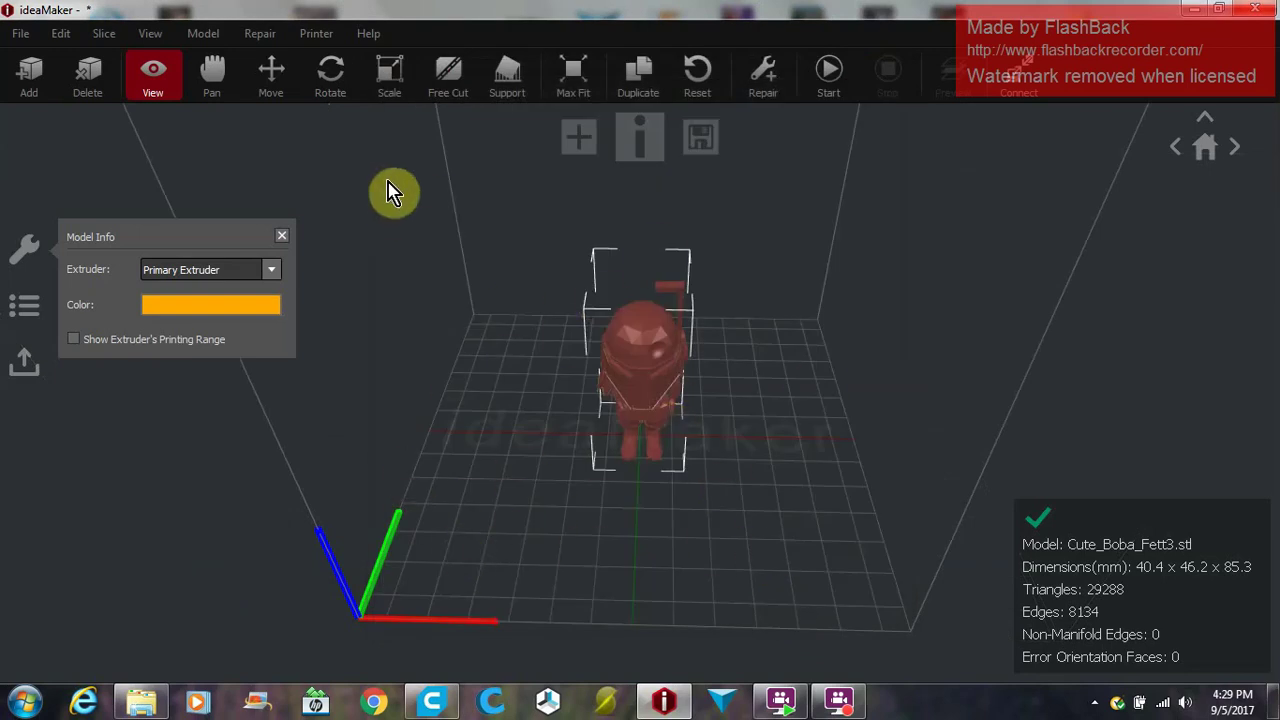
click(640, 134)
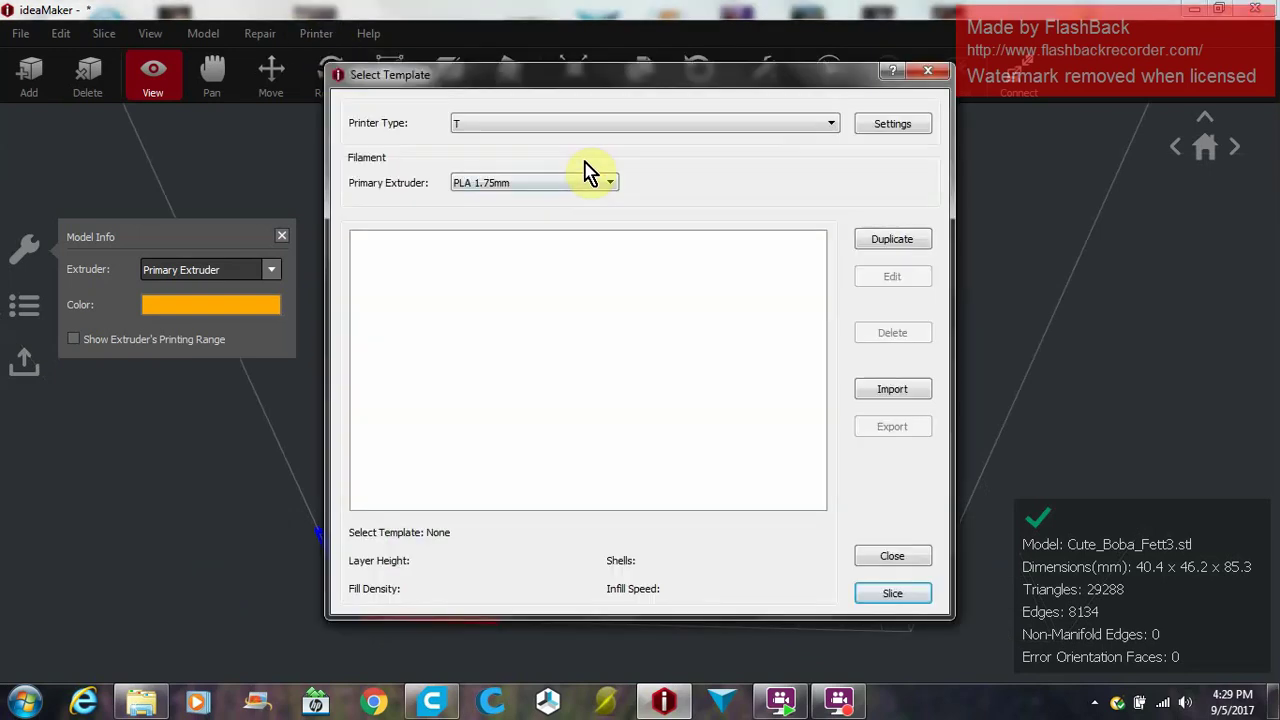
click(832, 123)
scroll(791, 180, up, 2)
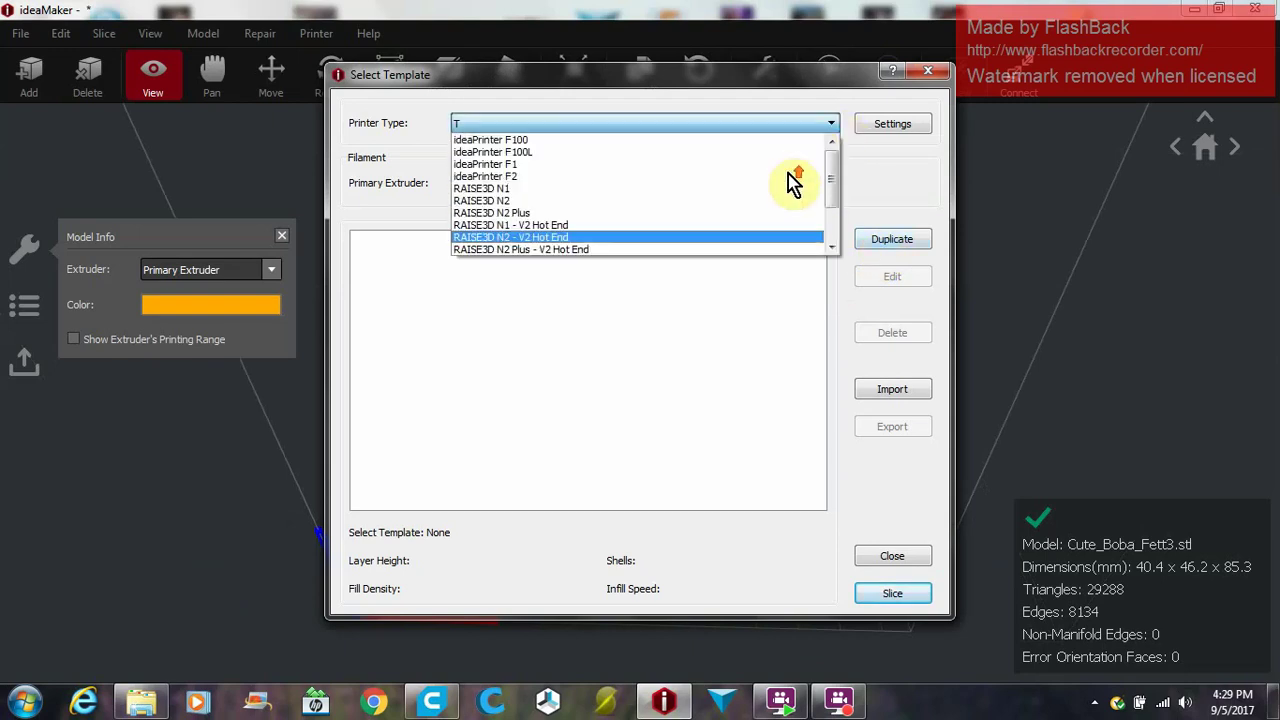
click(724, 140)
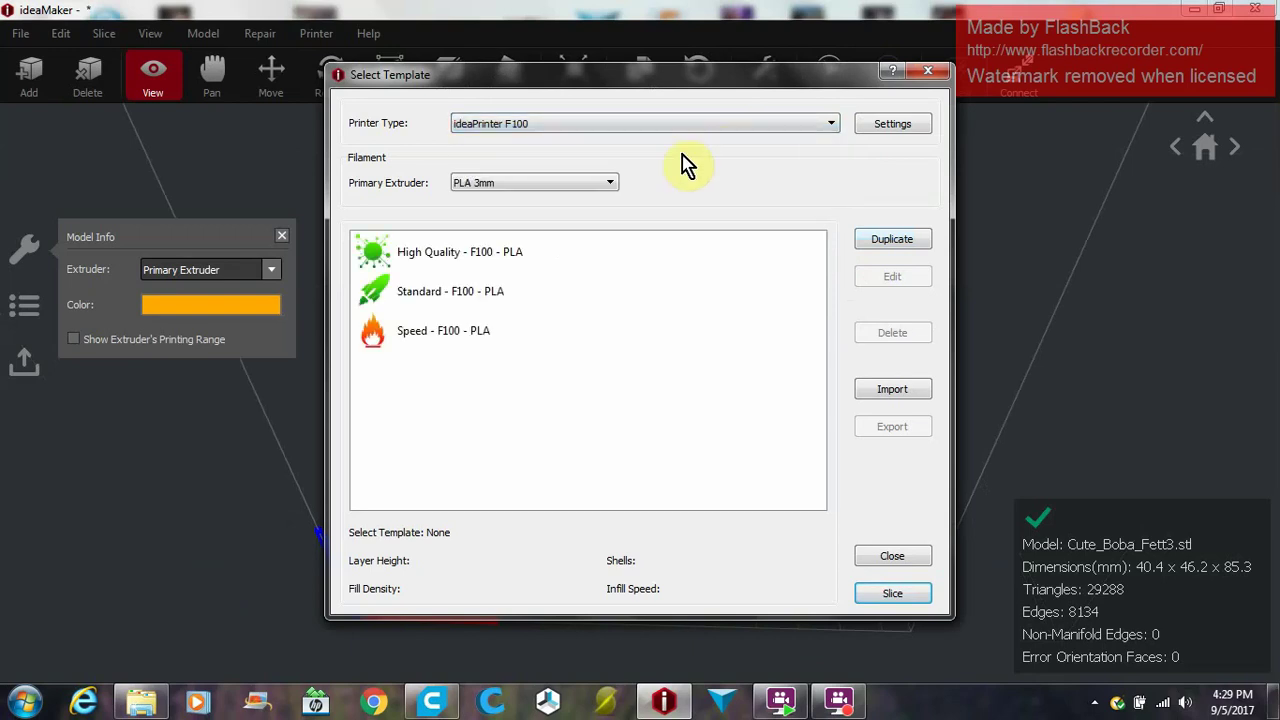
click(503, 311)
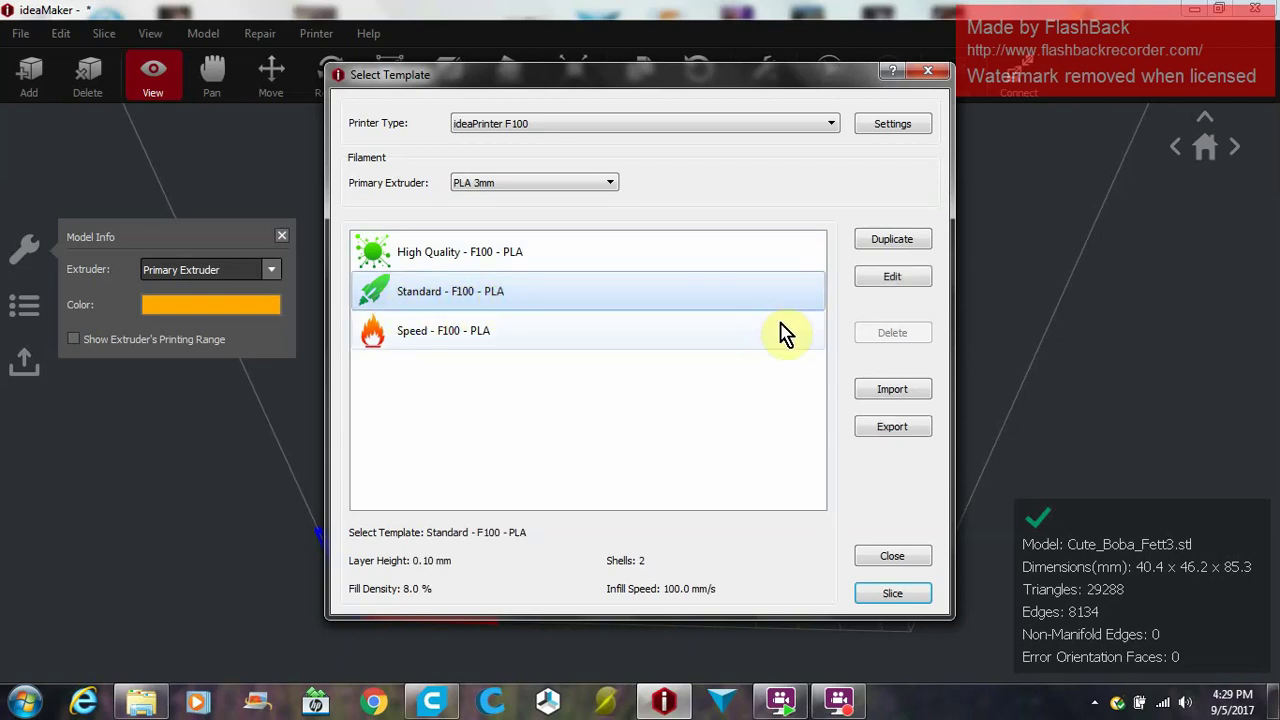
Save the template to the Desktop as 'Standard - F100 - PLA-export.bin' and acknowledge the completion message.
click(880, 428)
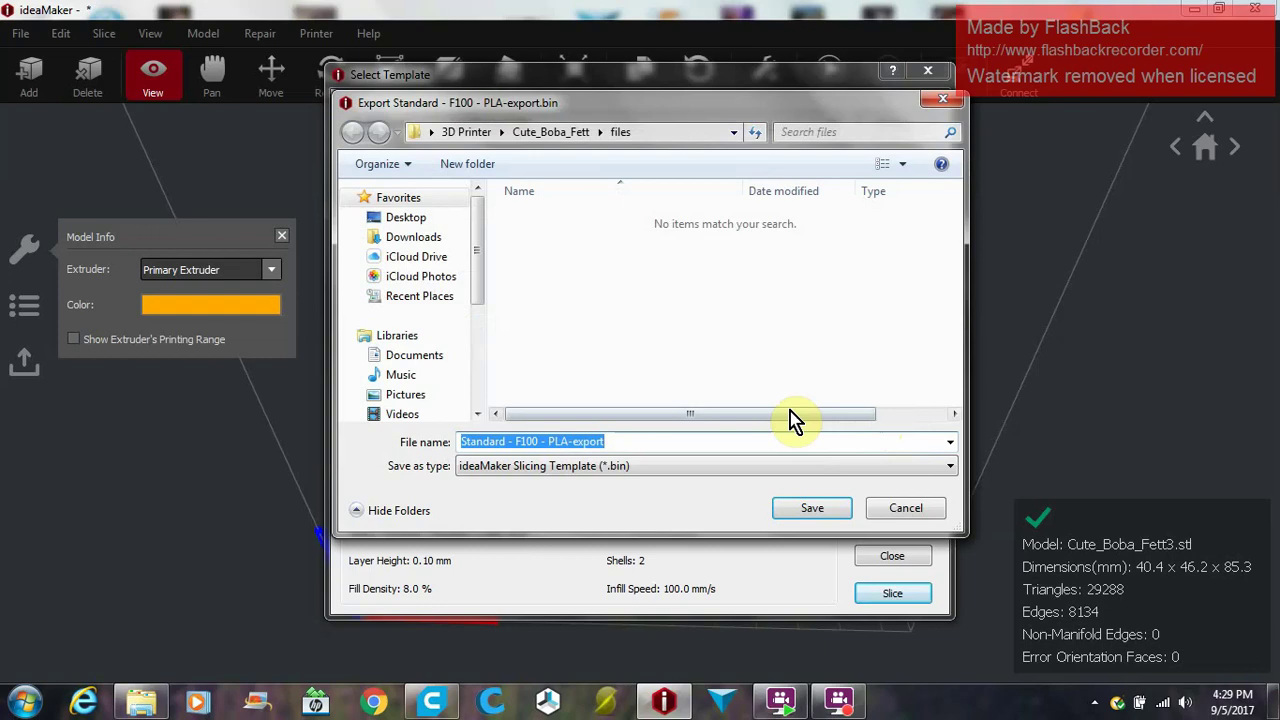
click(397, 222)
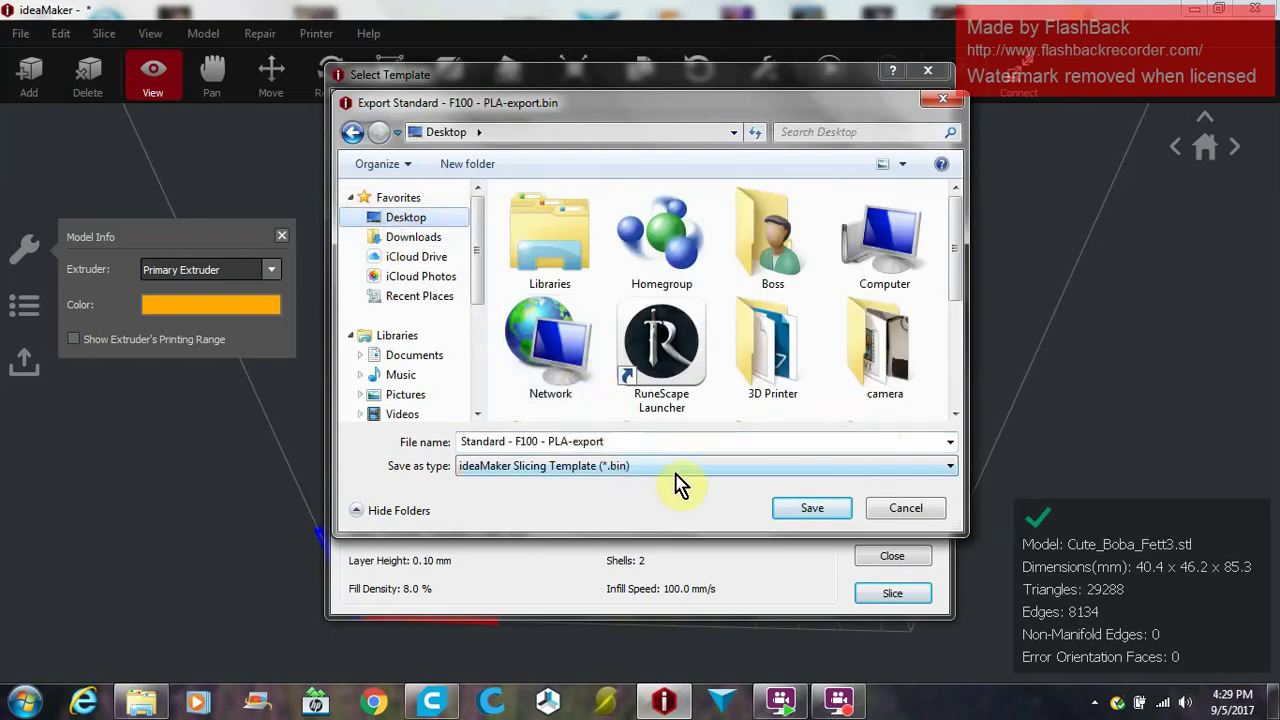
click(810, 514)
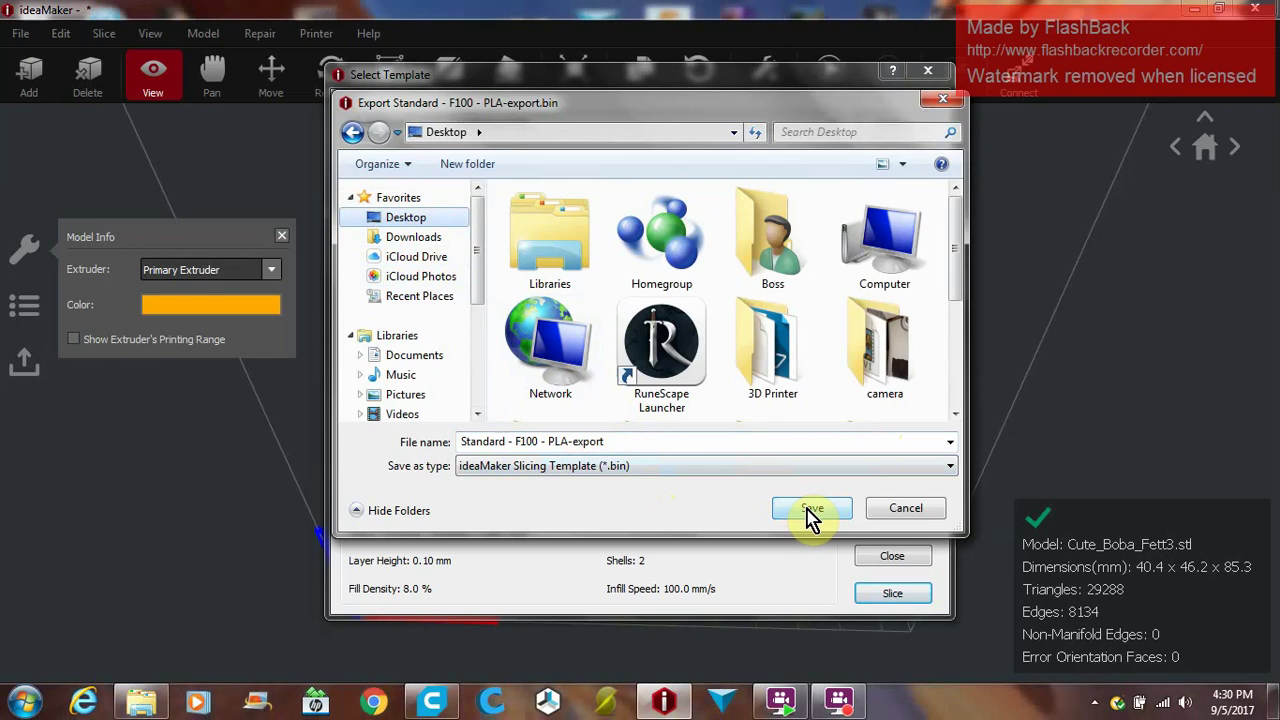
click(810, 510)
click(724, 375)
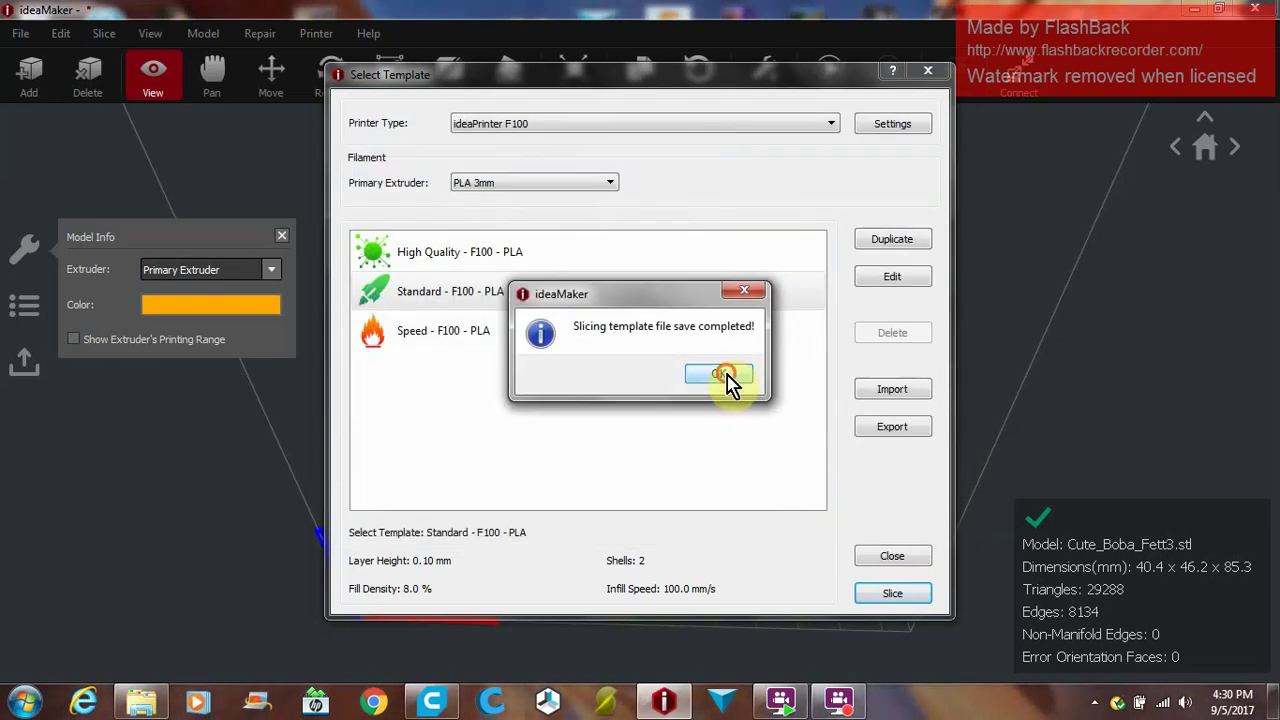
Close template selection and switch the current printer type to T.
click(893, 557)
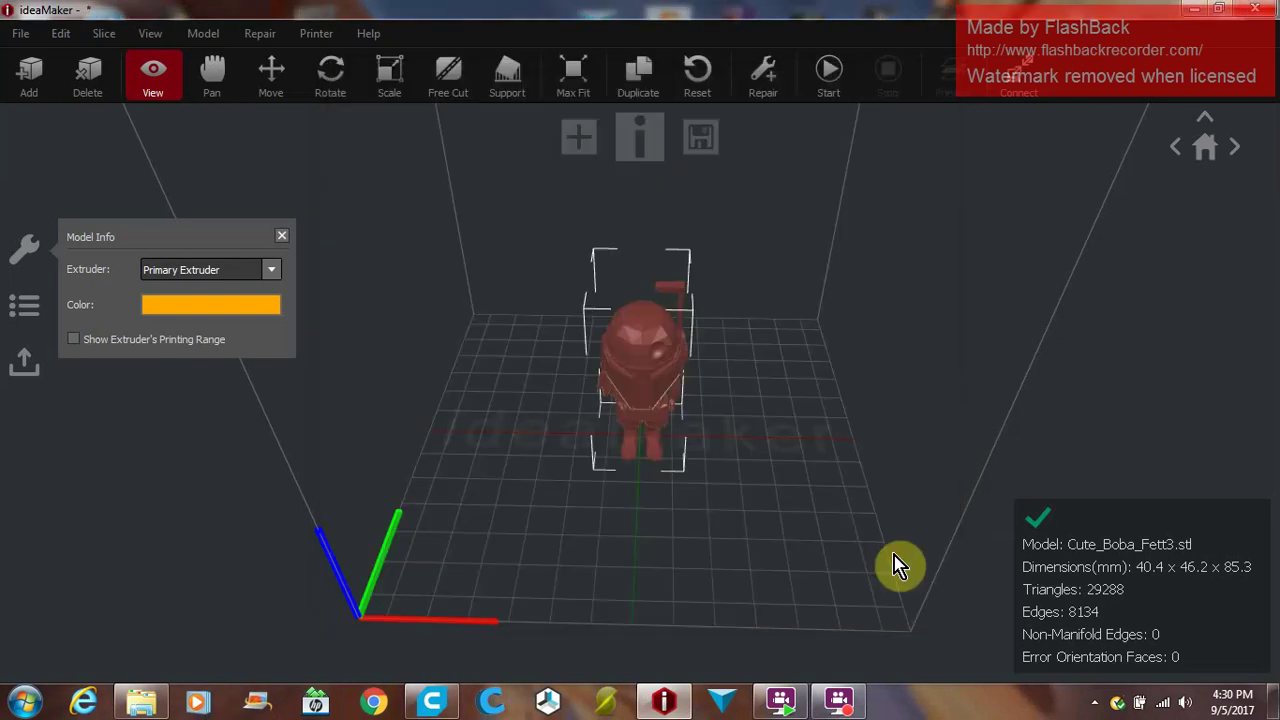
click(312, 35)
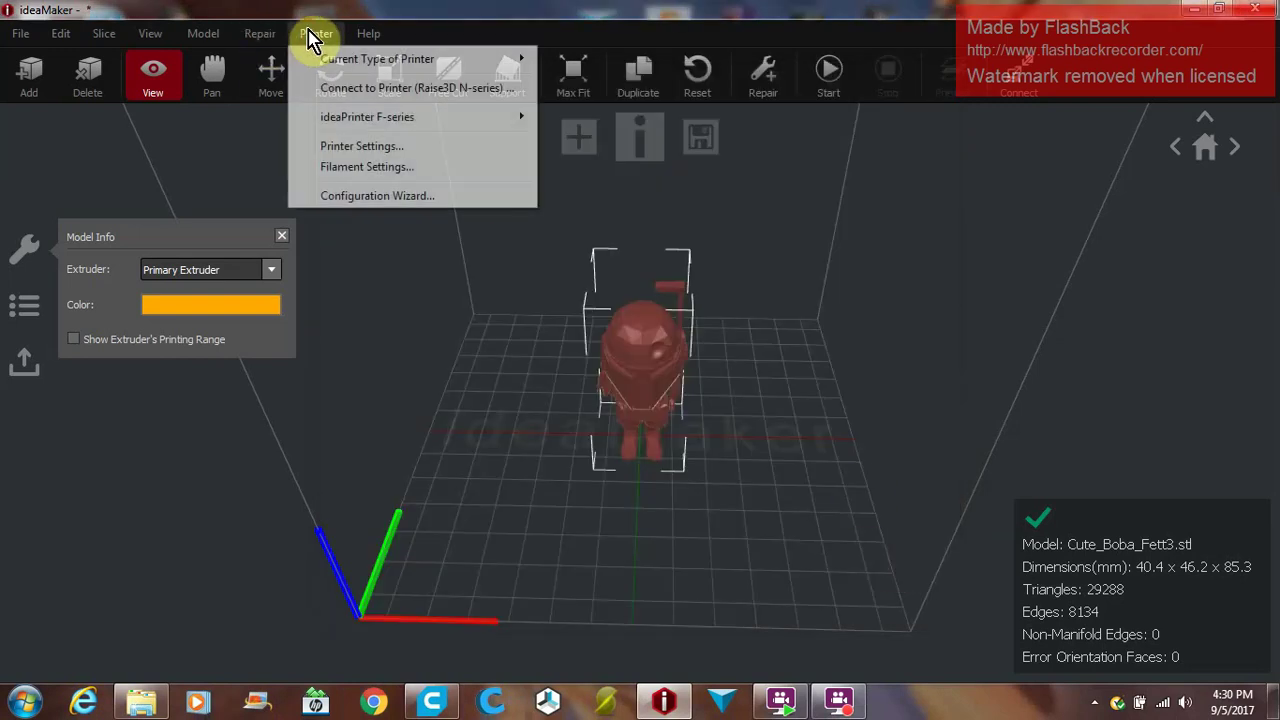
mouse_move(385, 62)
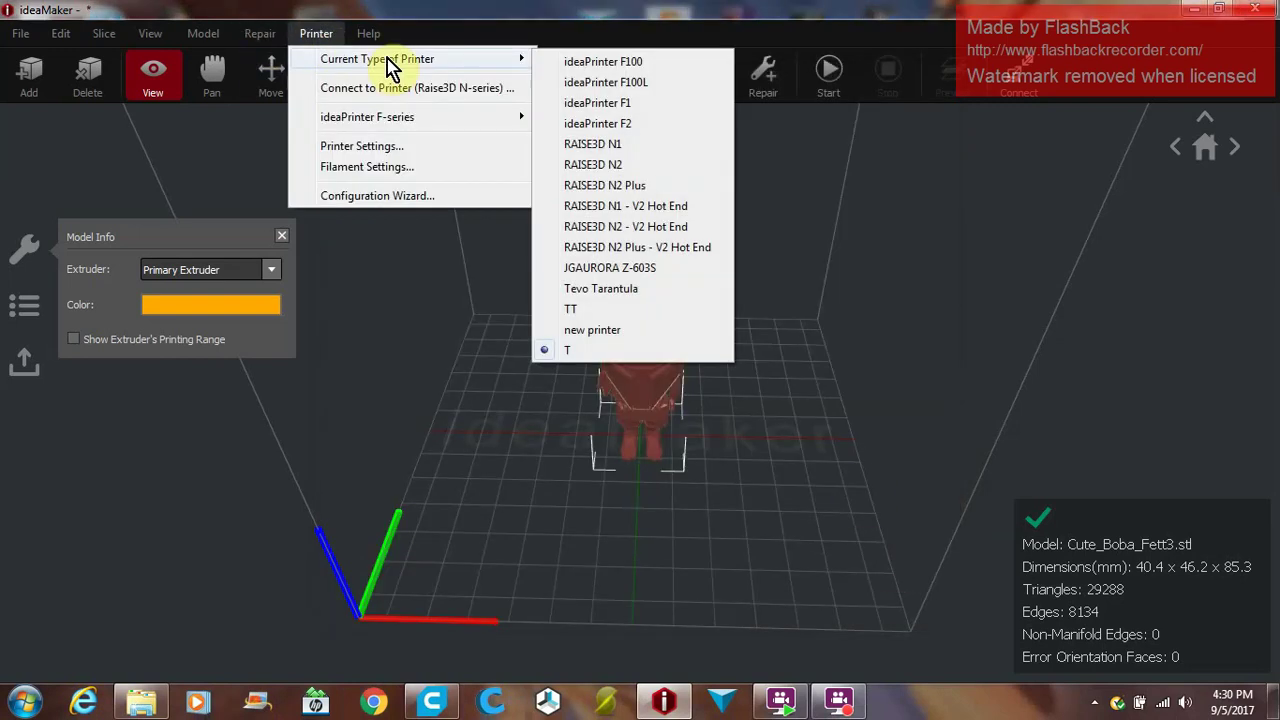
click(571, 352)
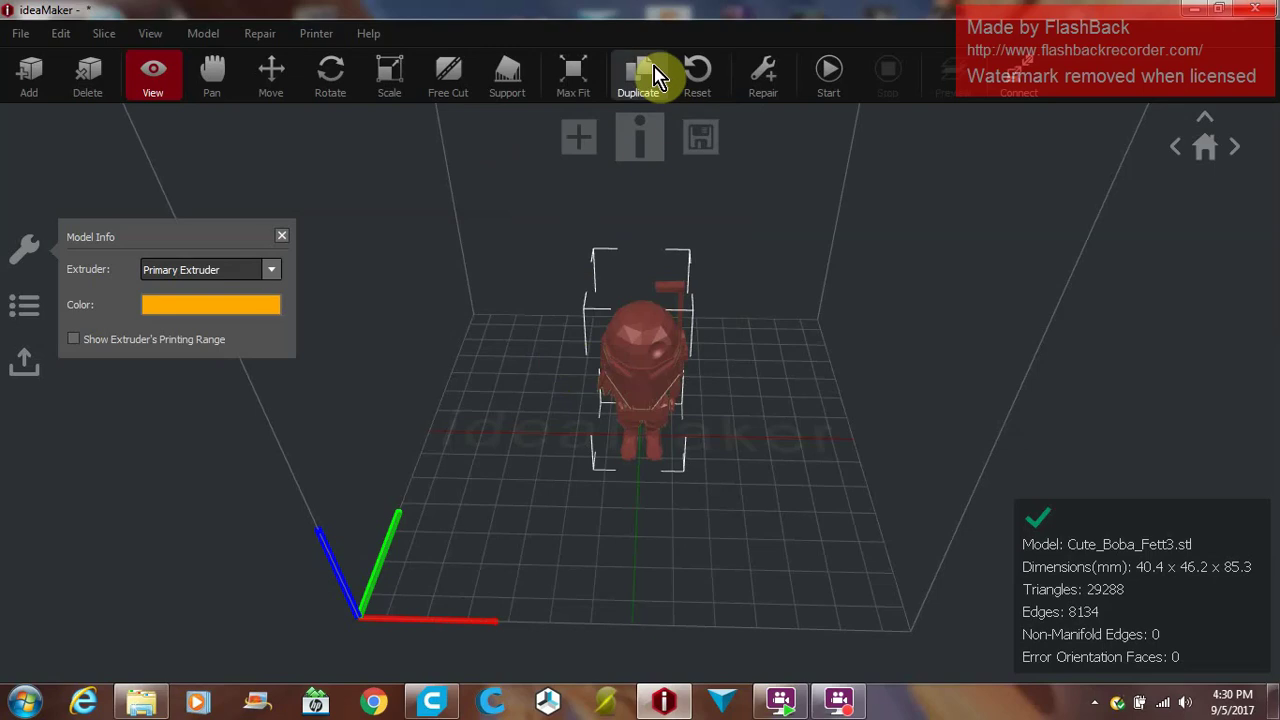
Import Desktop\Standard - F100 - PLA-export.bin into printer T's slicing templates.
click(634, 160)
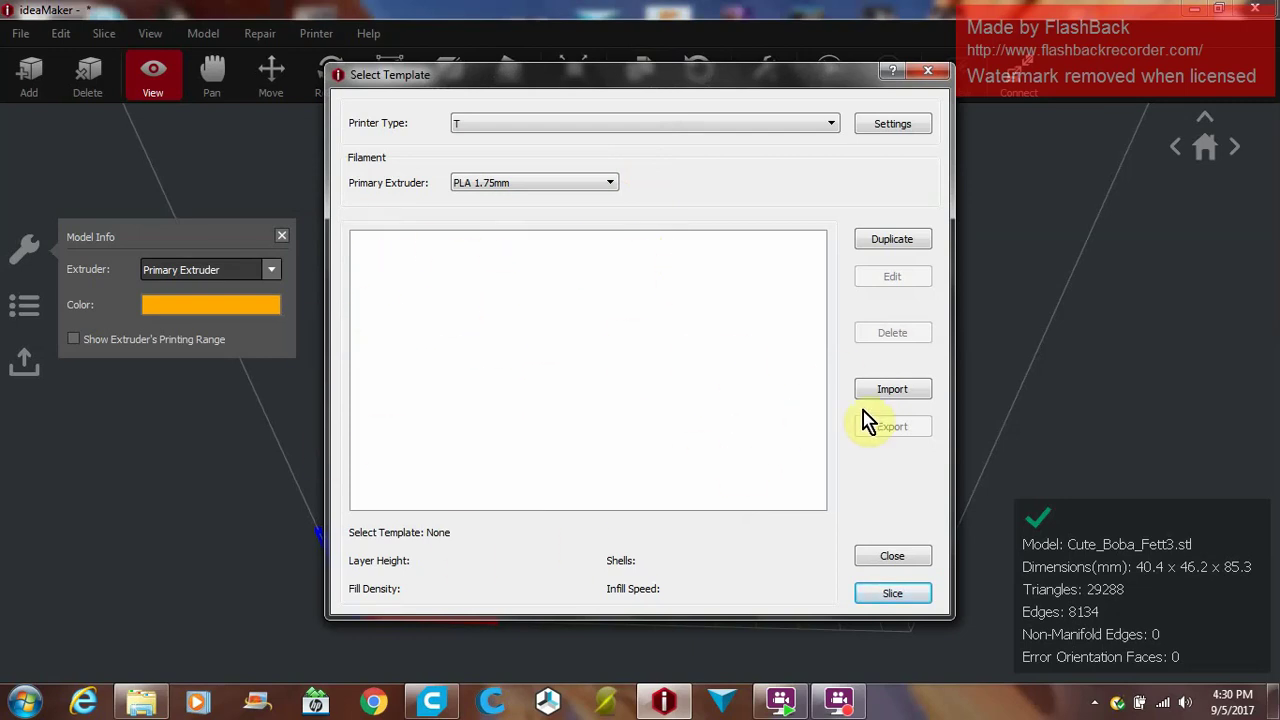
click(896, 392)
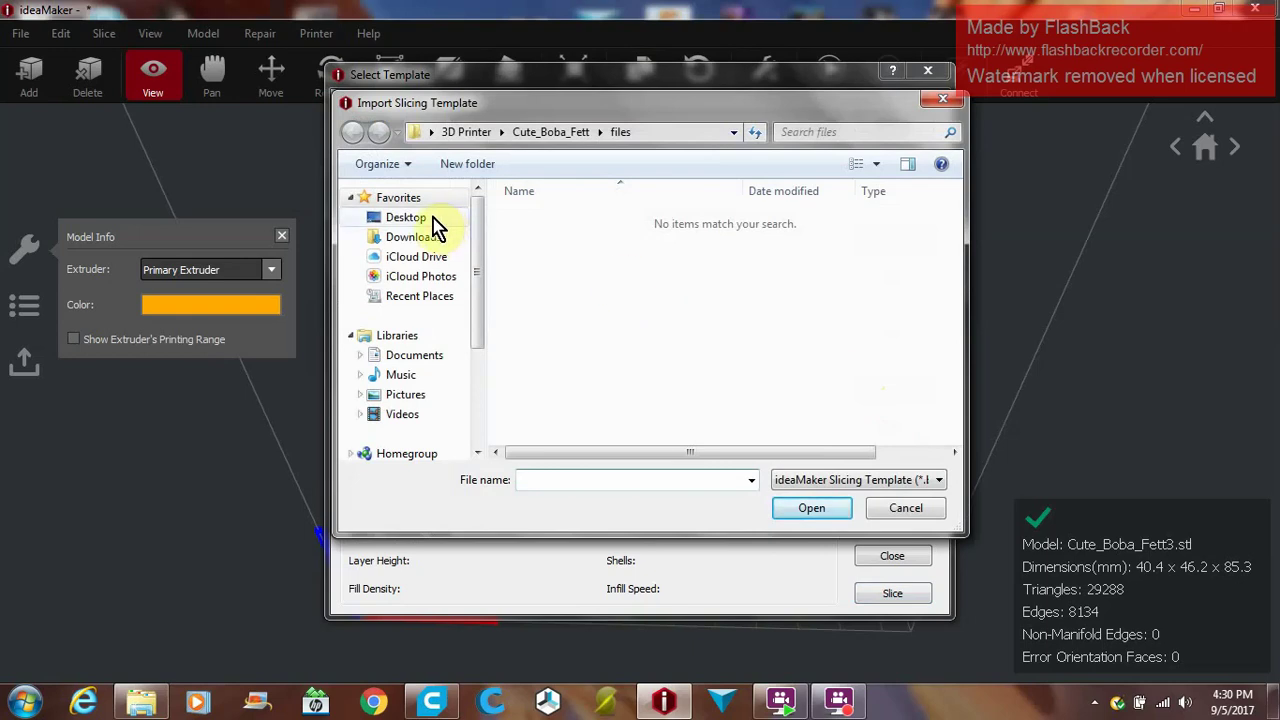
click(432, 218)
scroll(800, 365, down, 2)
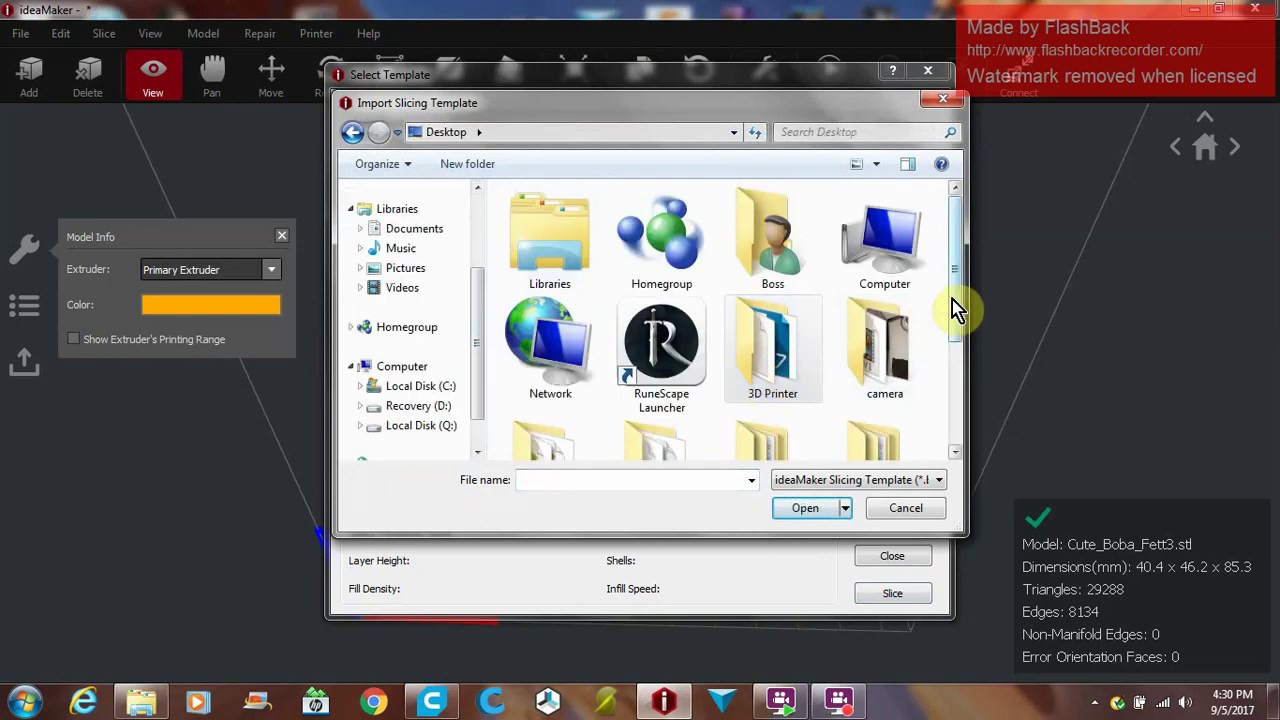
drag(955, 310, 960, 417)
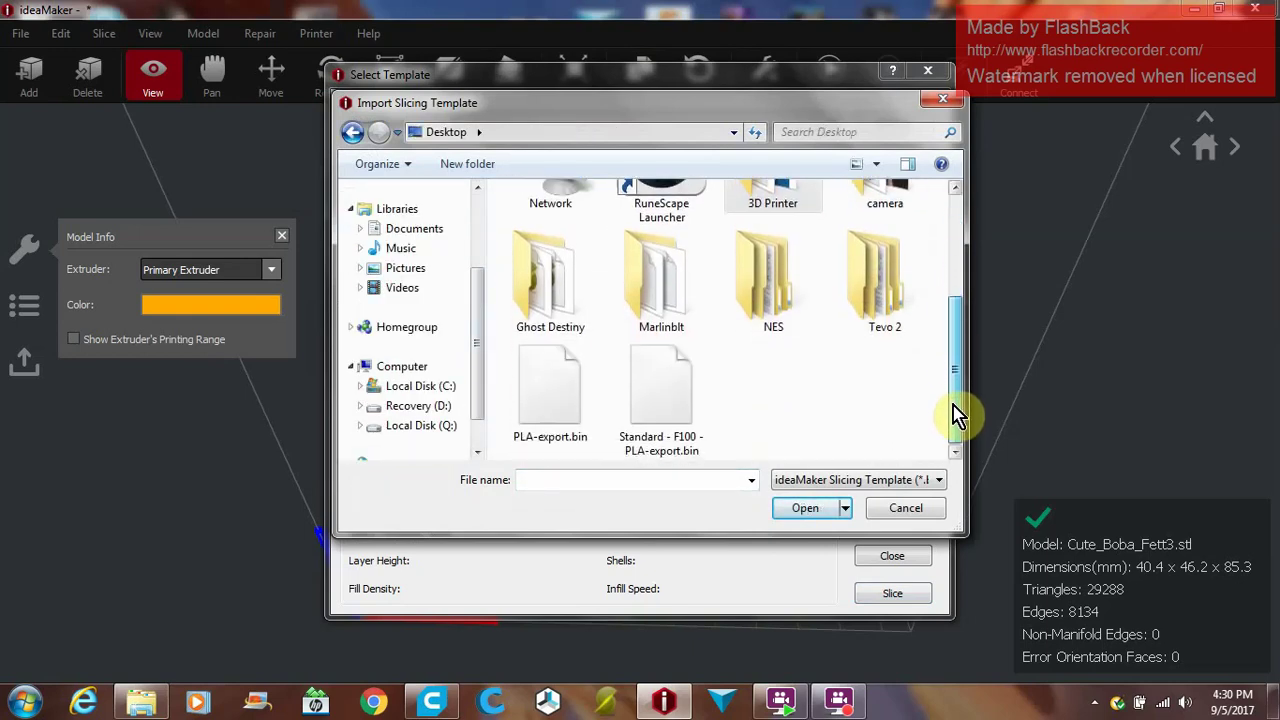
click(668, 400)
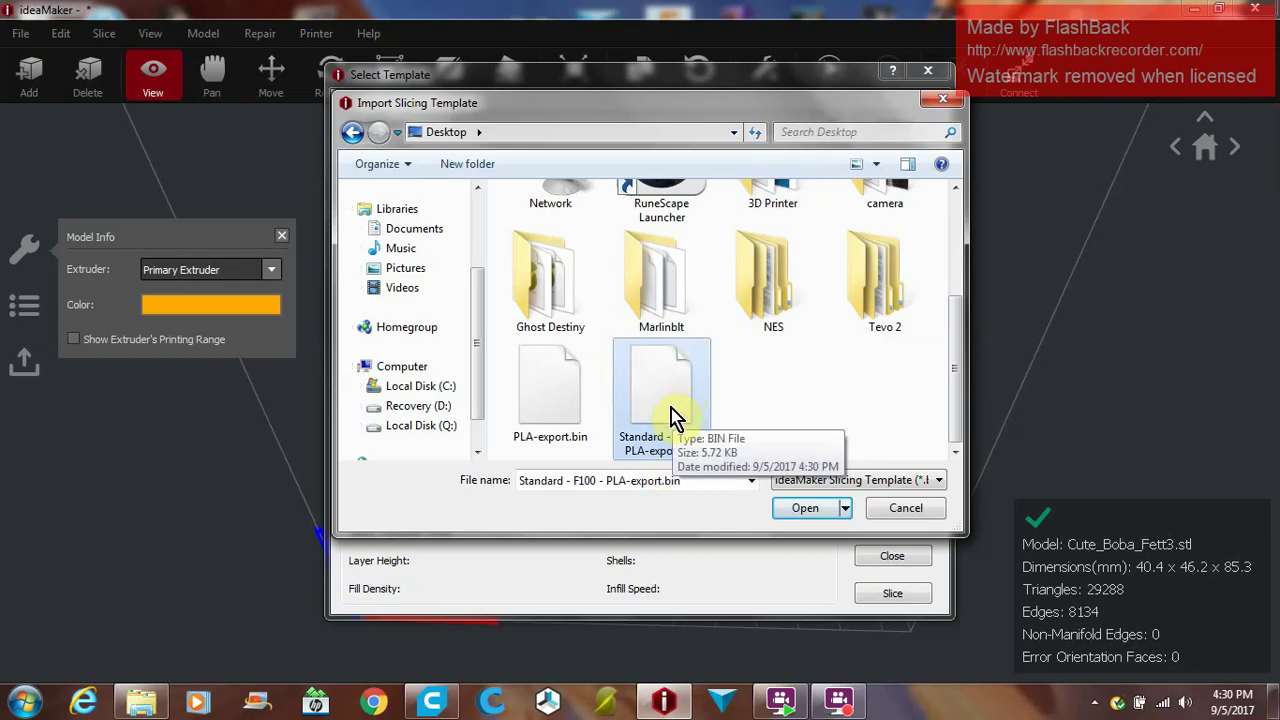
double_click(672, 405)
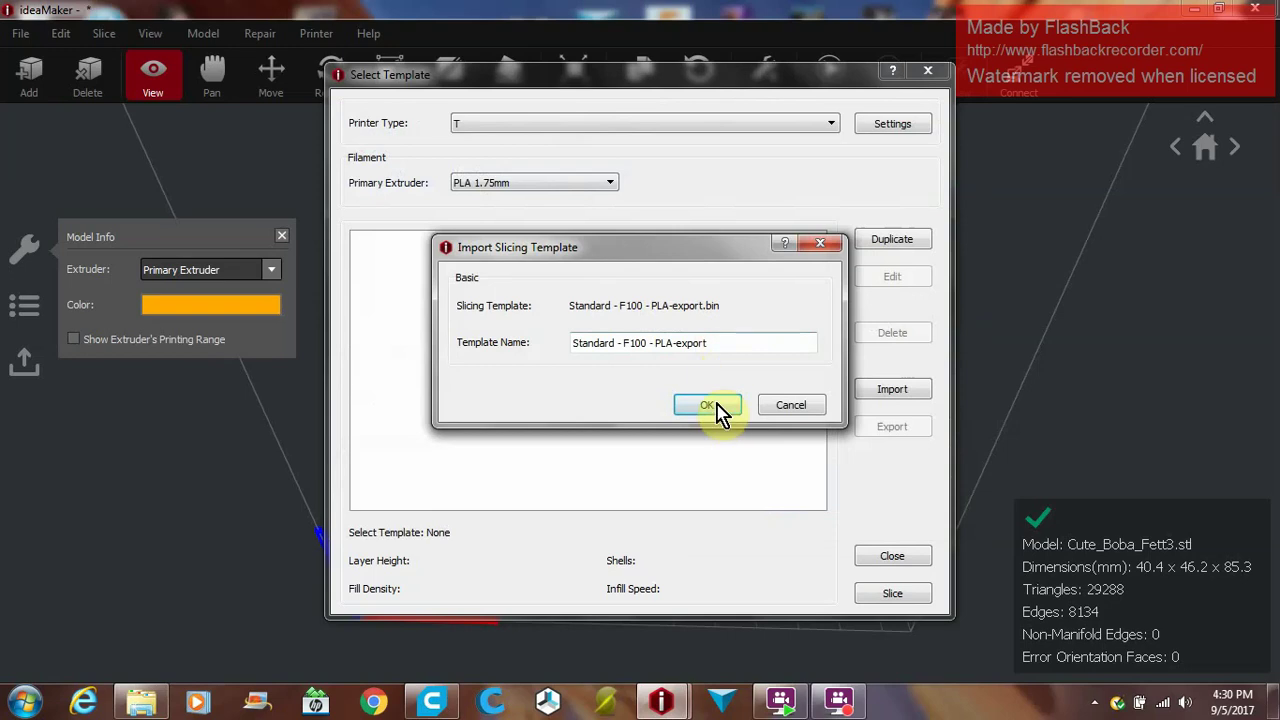
Confirm the import and open the Standard - F100 - PLA-export template for editing.
click(712, 405)
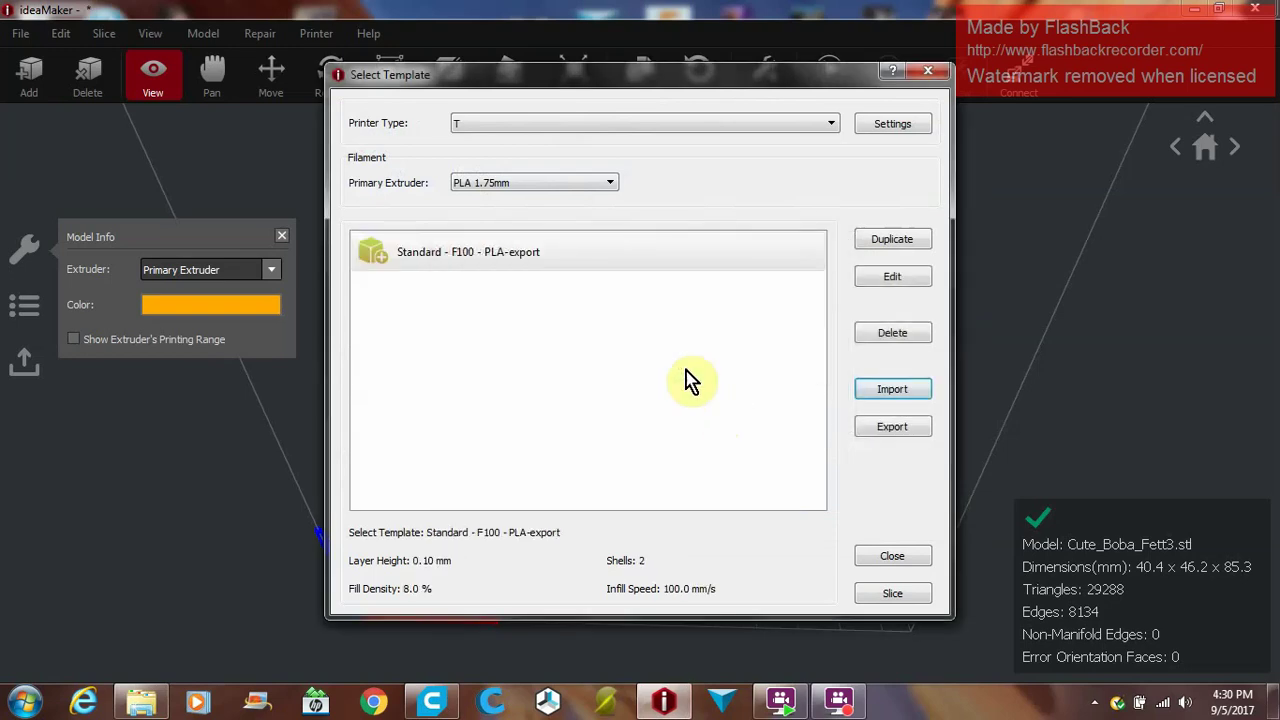
click(623, 260)
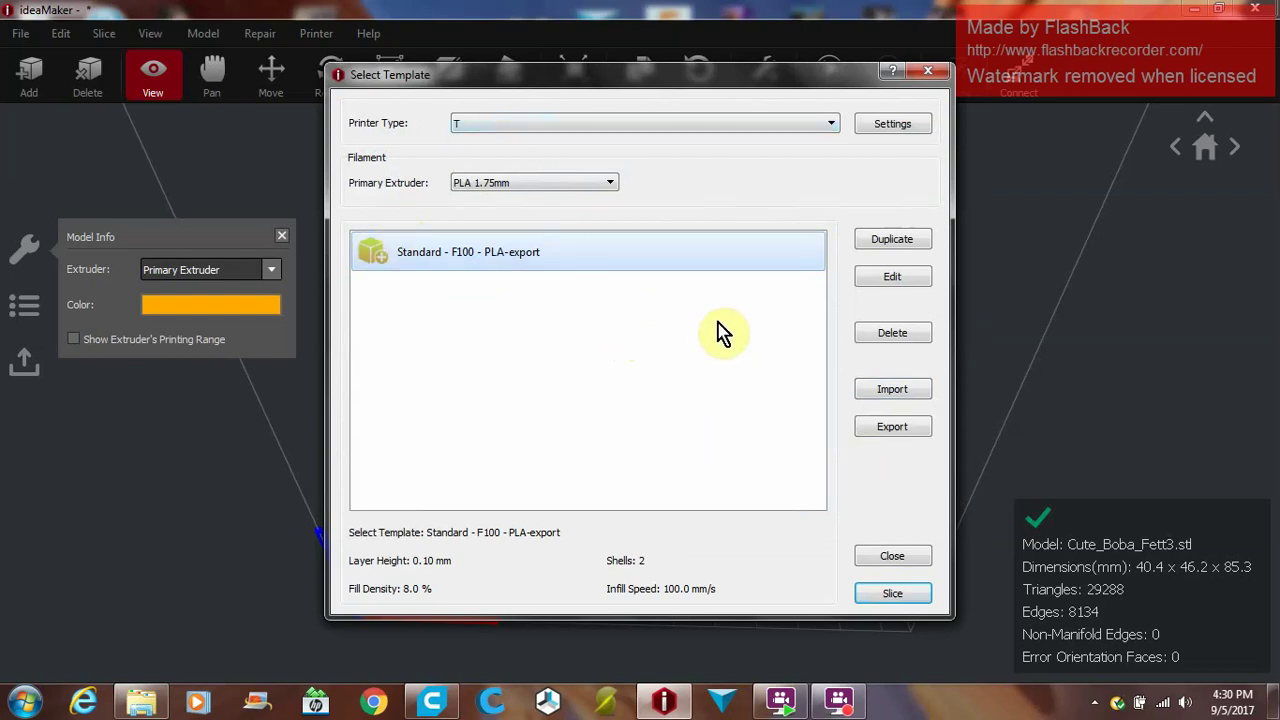
click(893, 277)
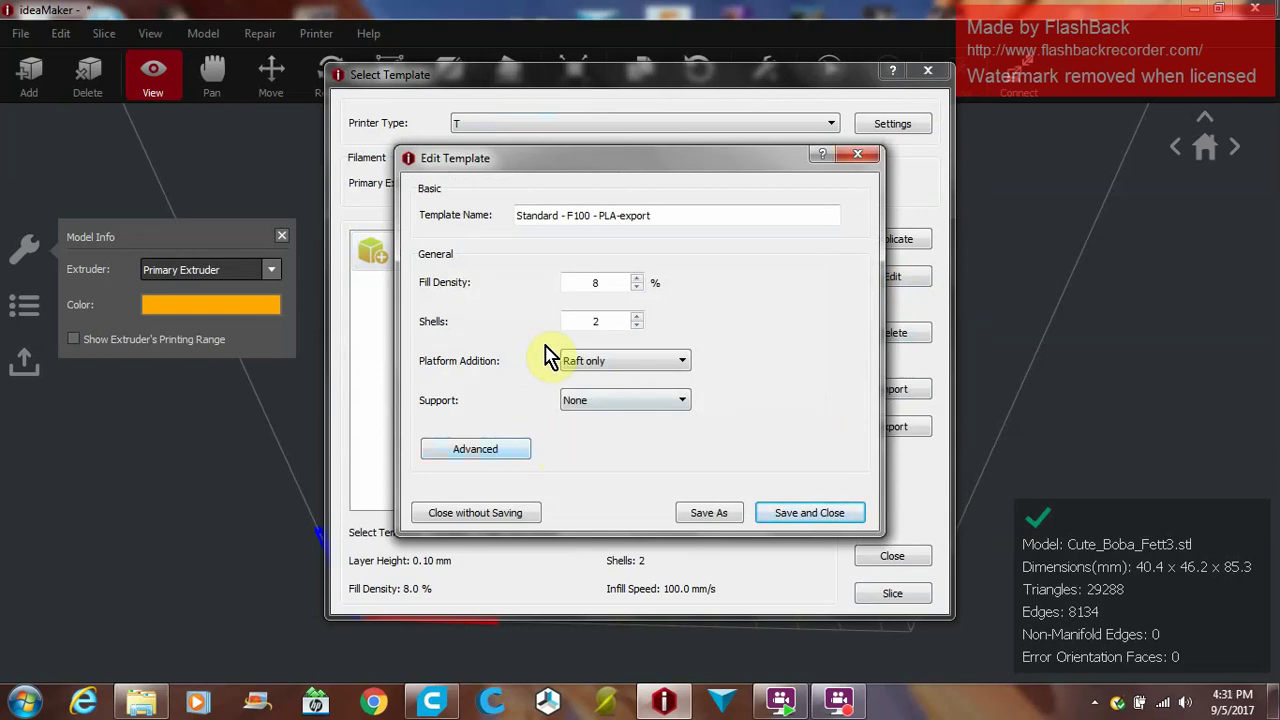
Set fill density to 20% with Raft only and no support, then open Advanced settings.
click(590, 283)
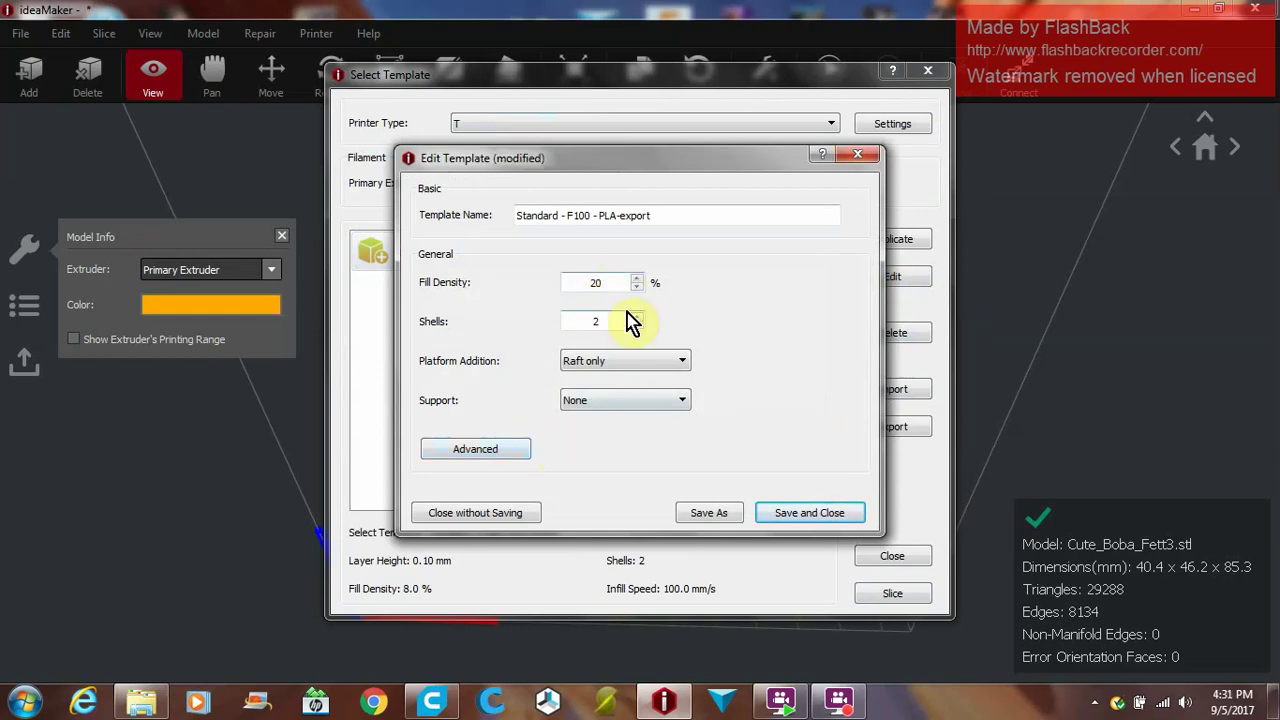
click(575, 366)
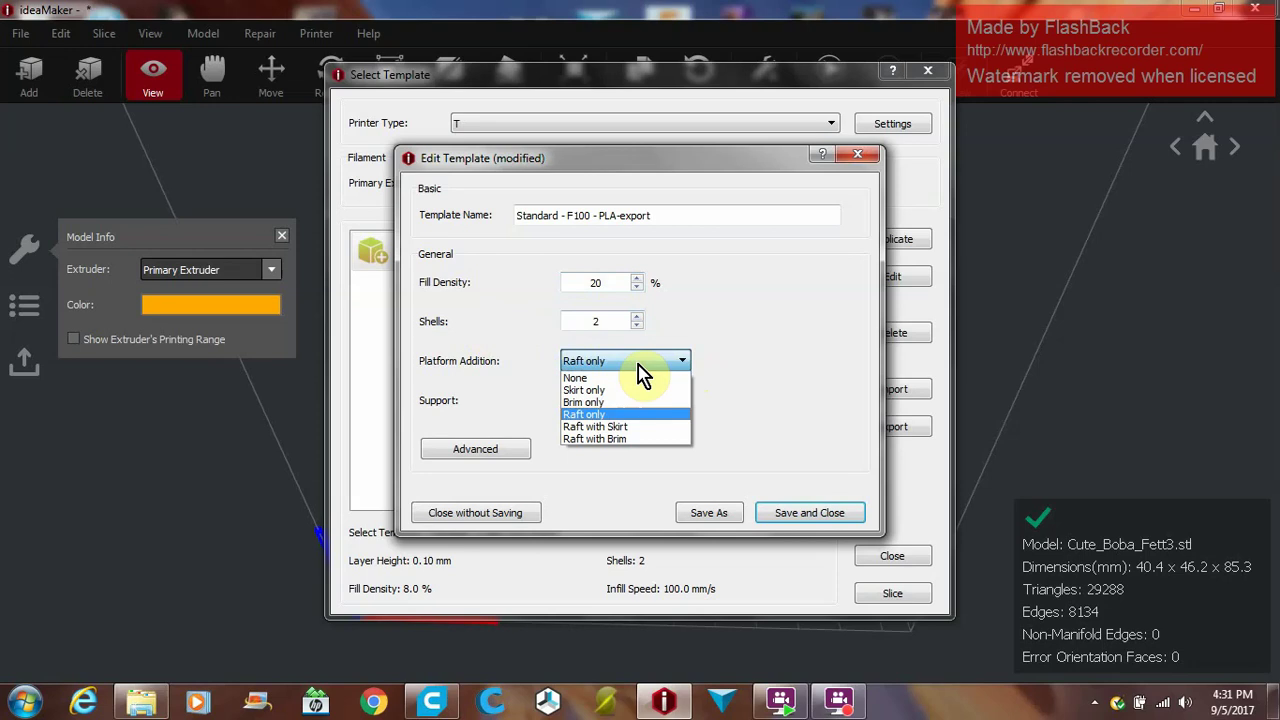
click(640, 366)
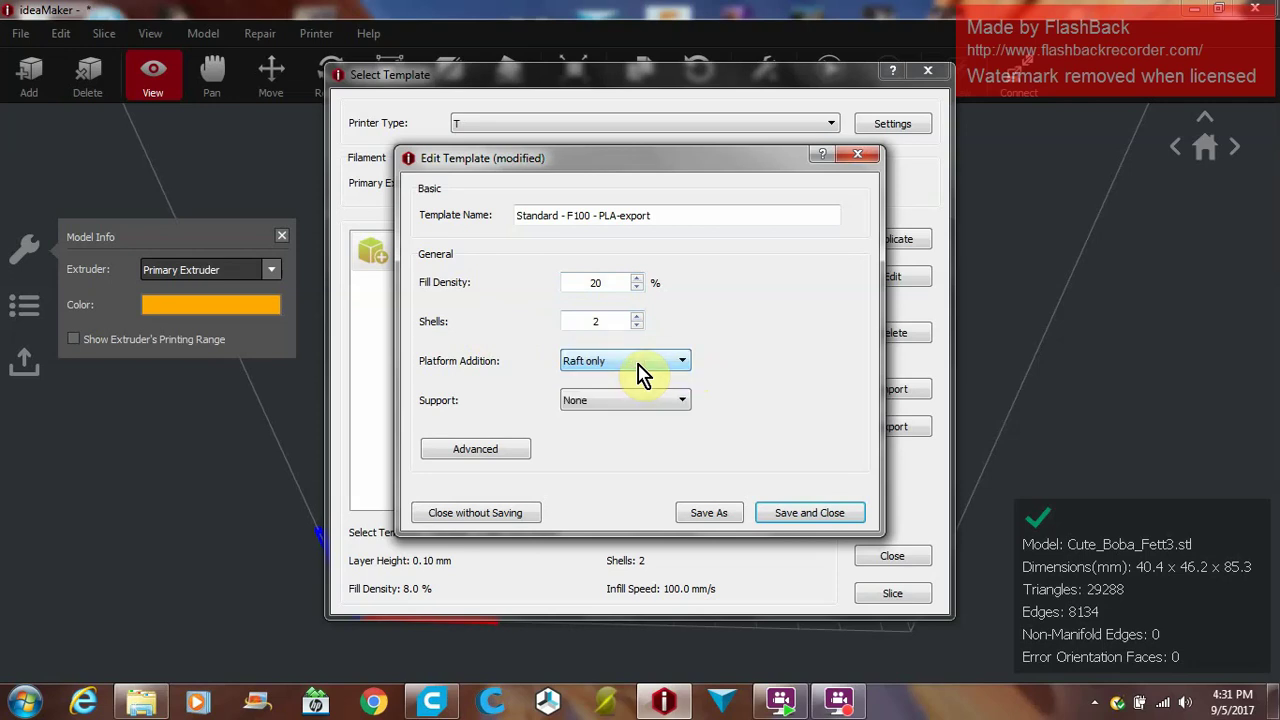
click(630, 402)
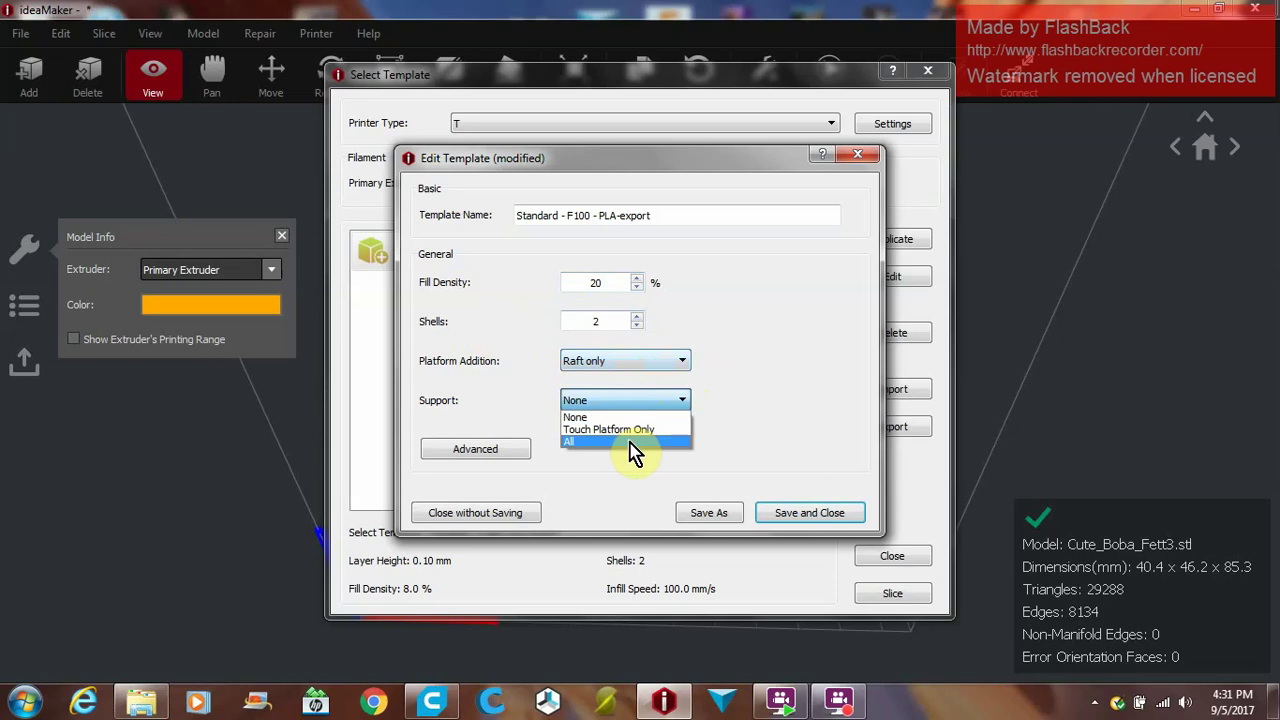
click(628, 416)
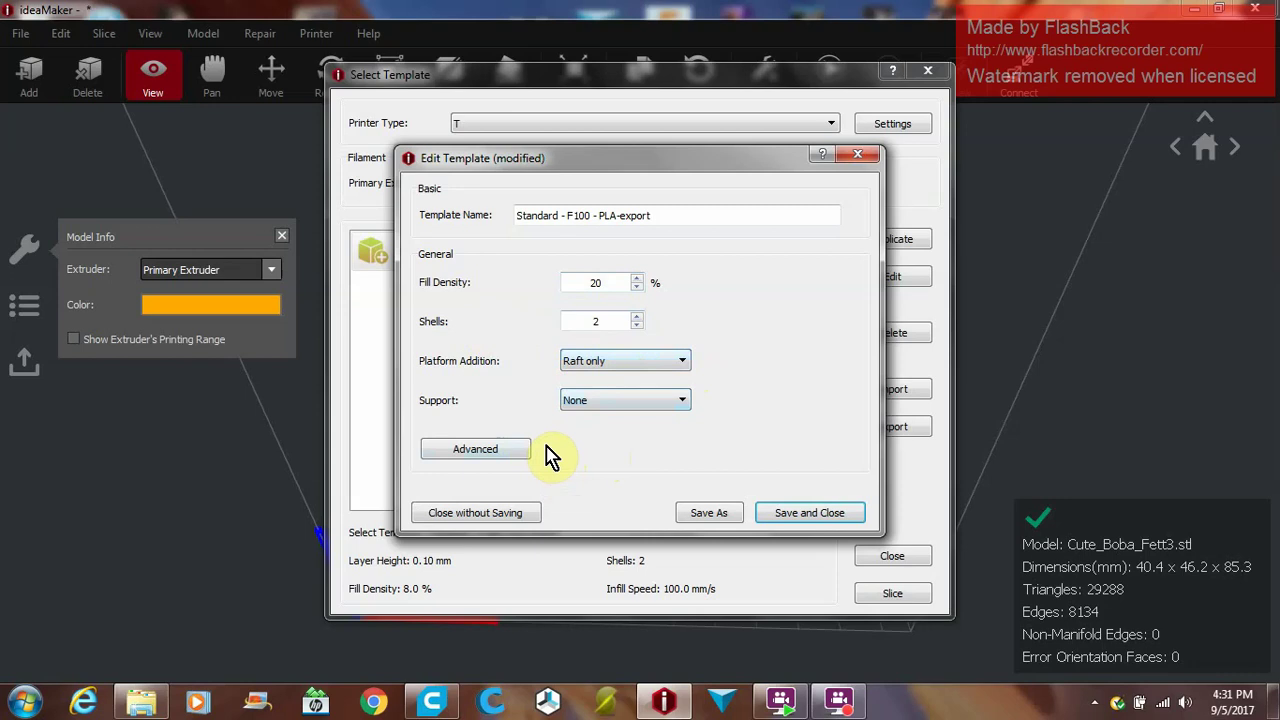
click(494, 451)
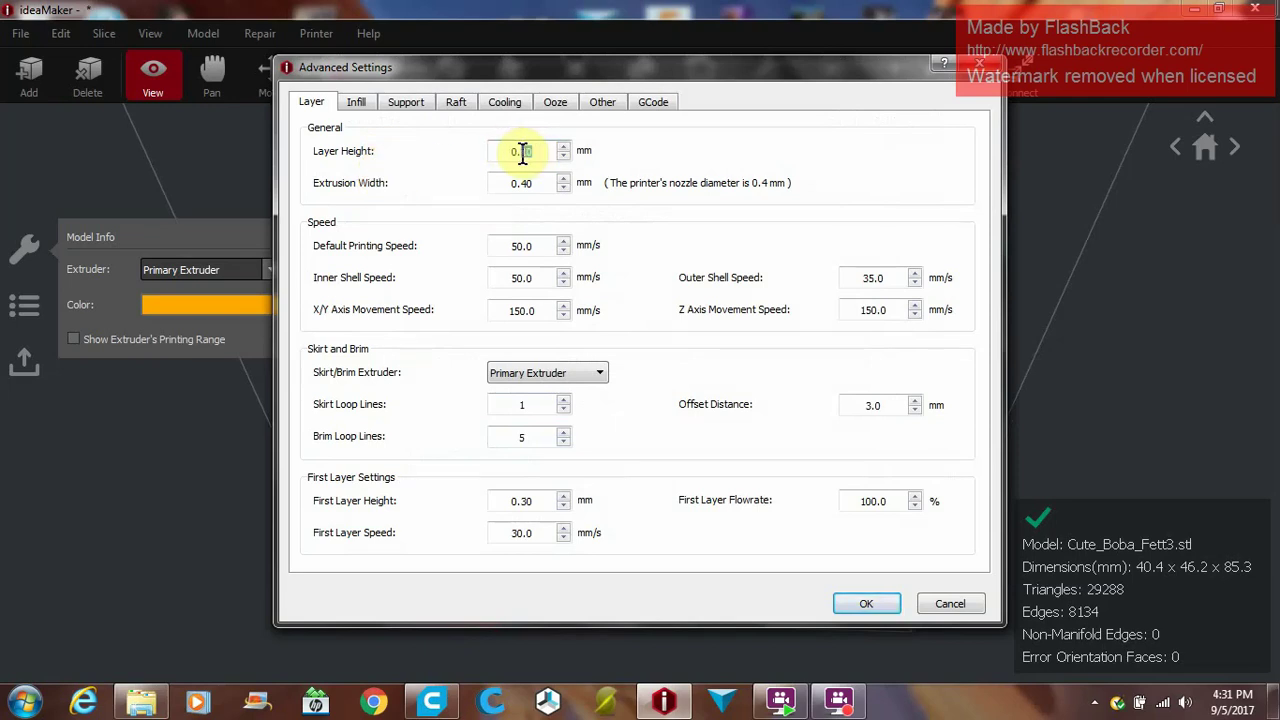
click(458, 700)
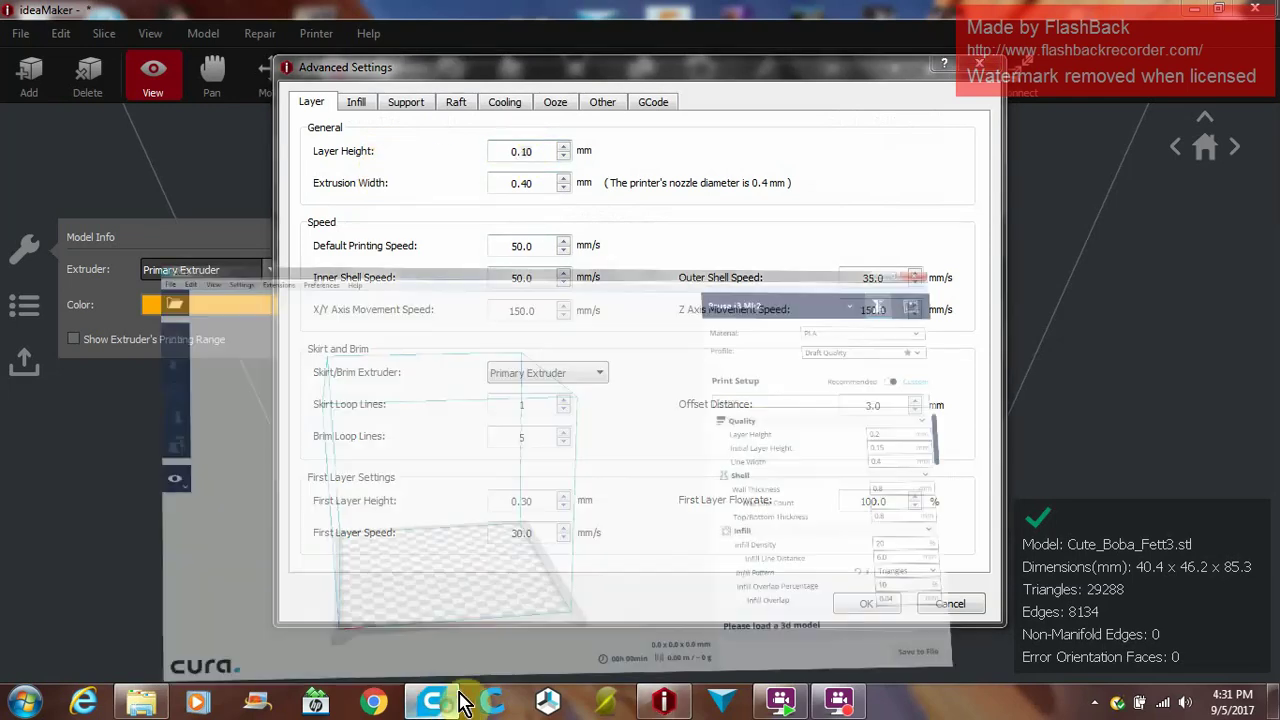
scroll(1048, 330, down, 3)
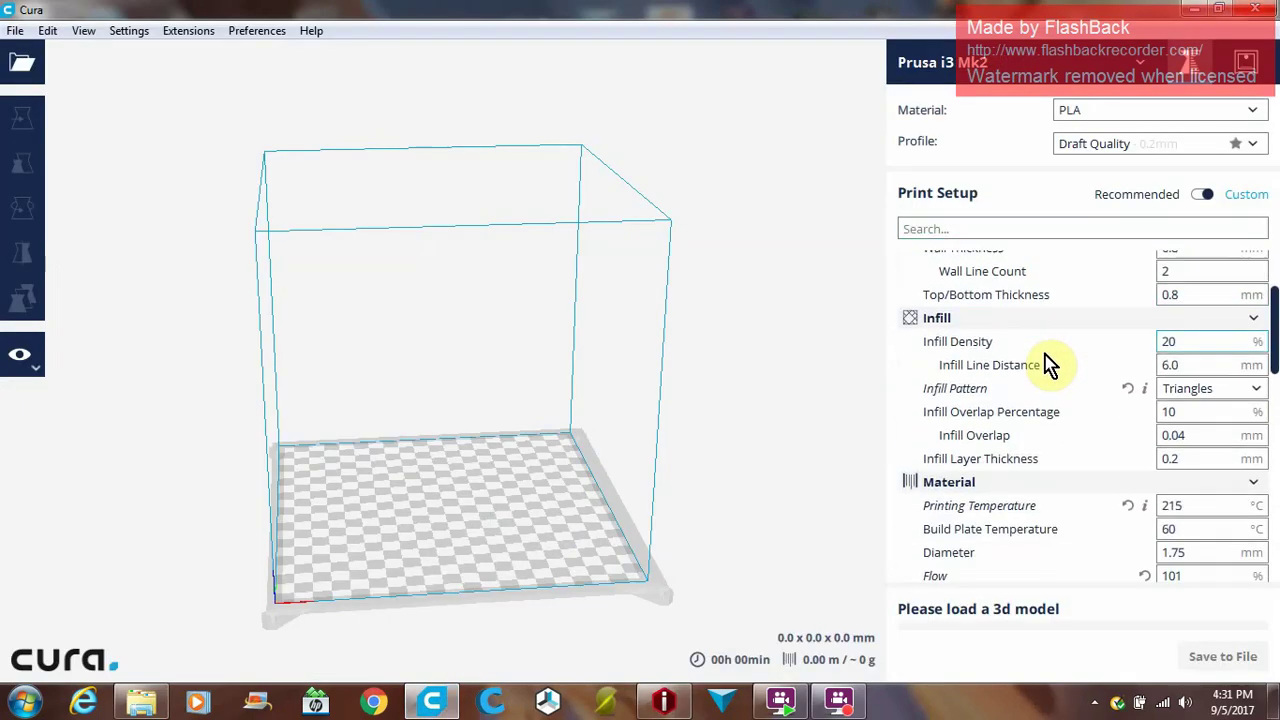
scroll(1050, 375, down, 3)
scroll(1055, 385, up, 2)
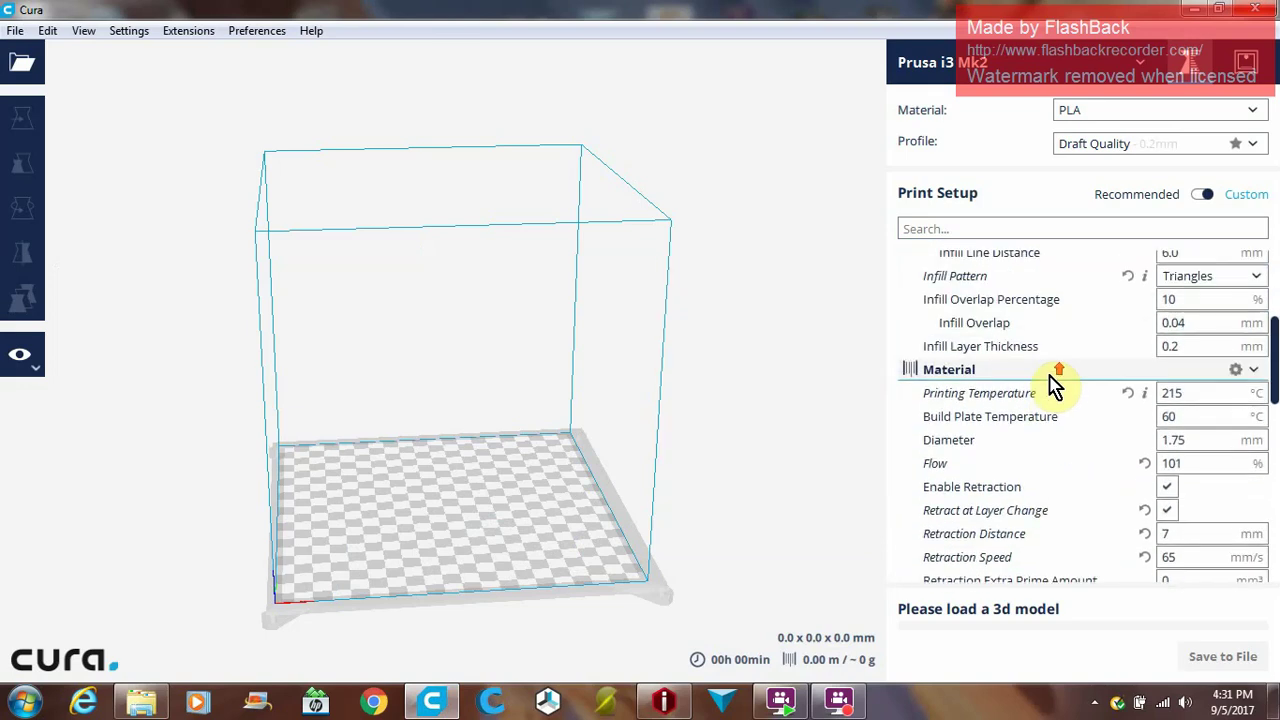
scroll(1055, 385, up, 5)
scroll(1052, 372, down, 1)
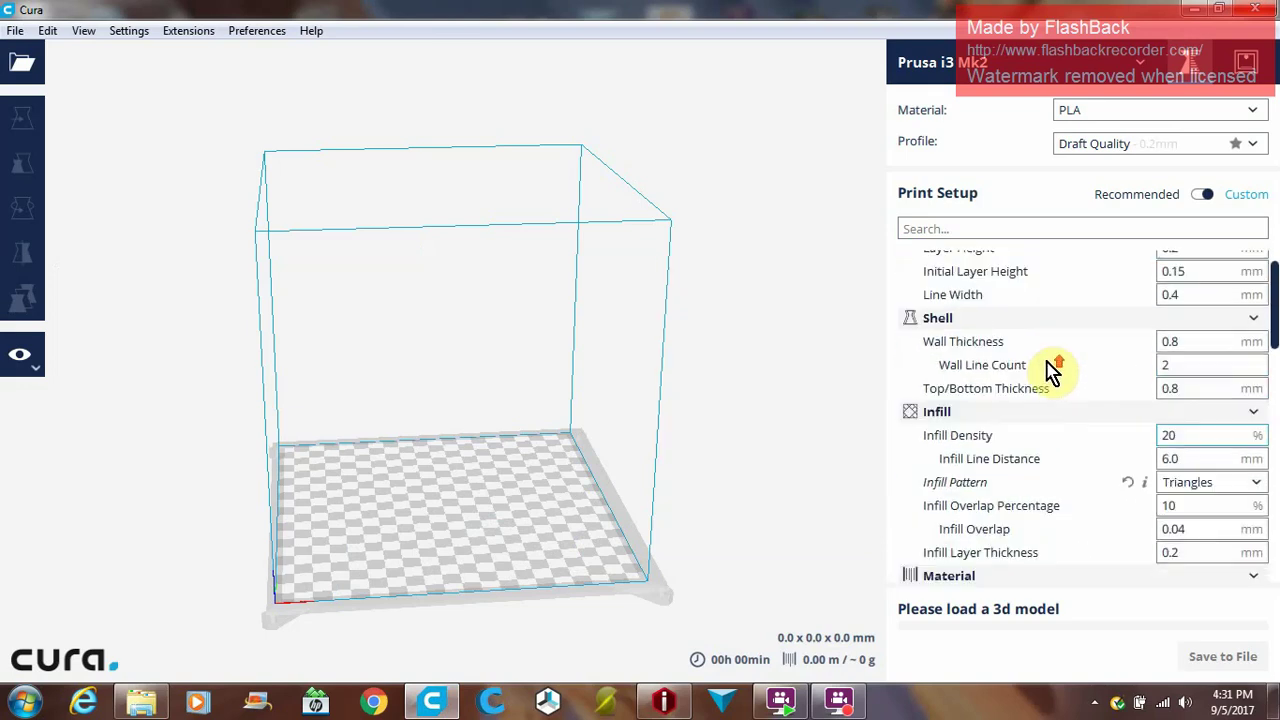
scroll(1052, 372, up, 1)
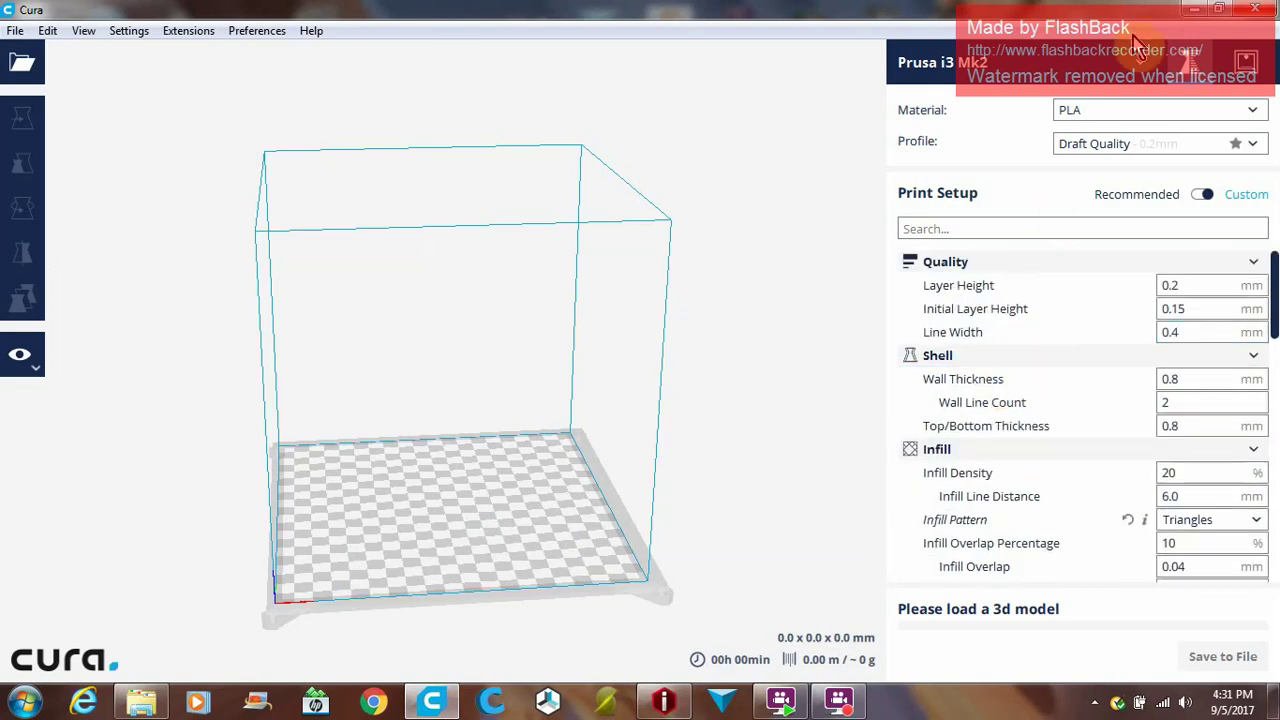
click(1193, 8)
double_click(524, 151)
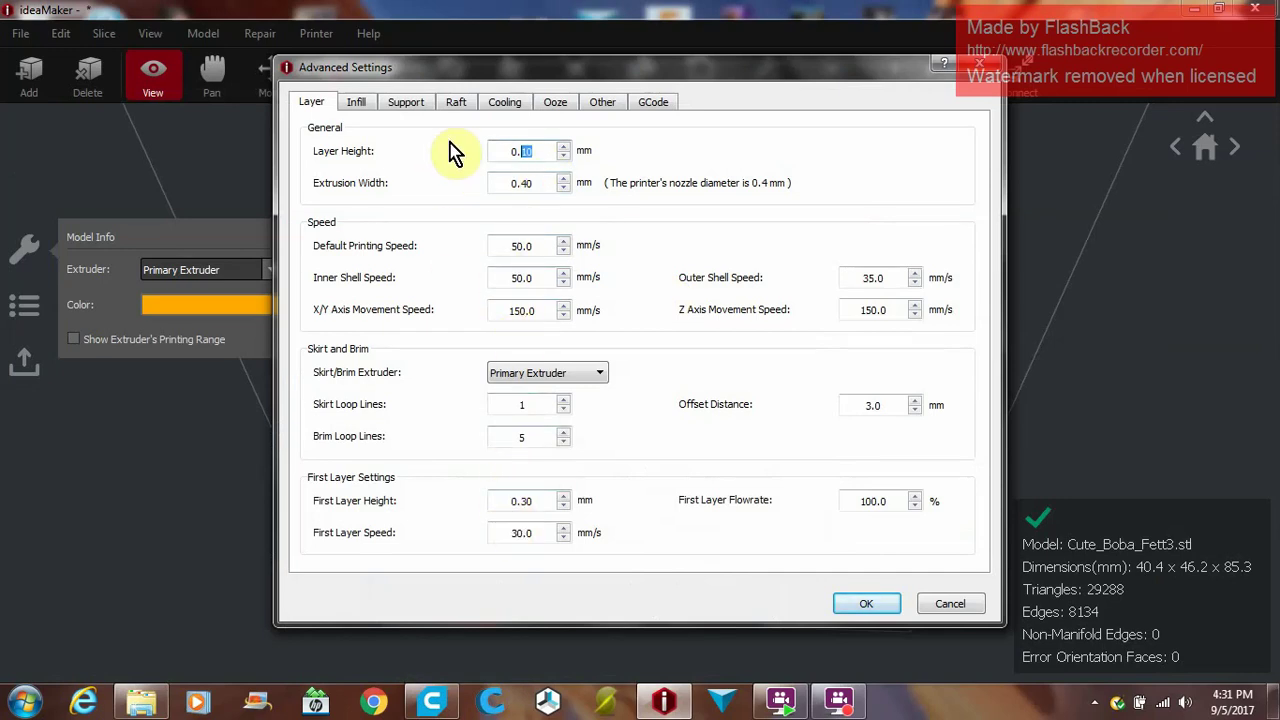
Look through the Layer, Infill, Support, Raft, Cooling, Ooze, Other and GCode tabs, then accept with OK.
click(366, 112)
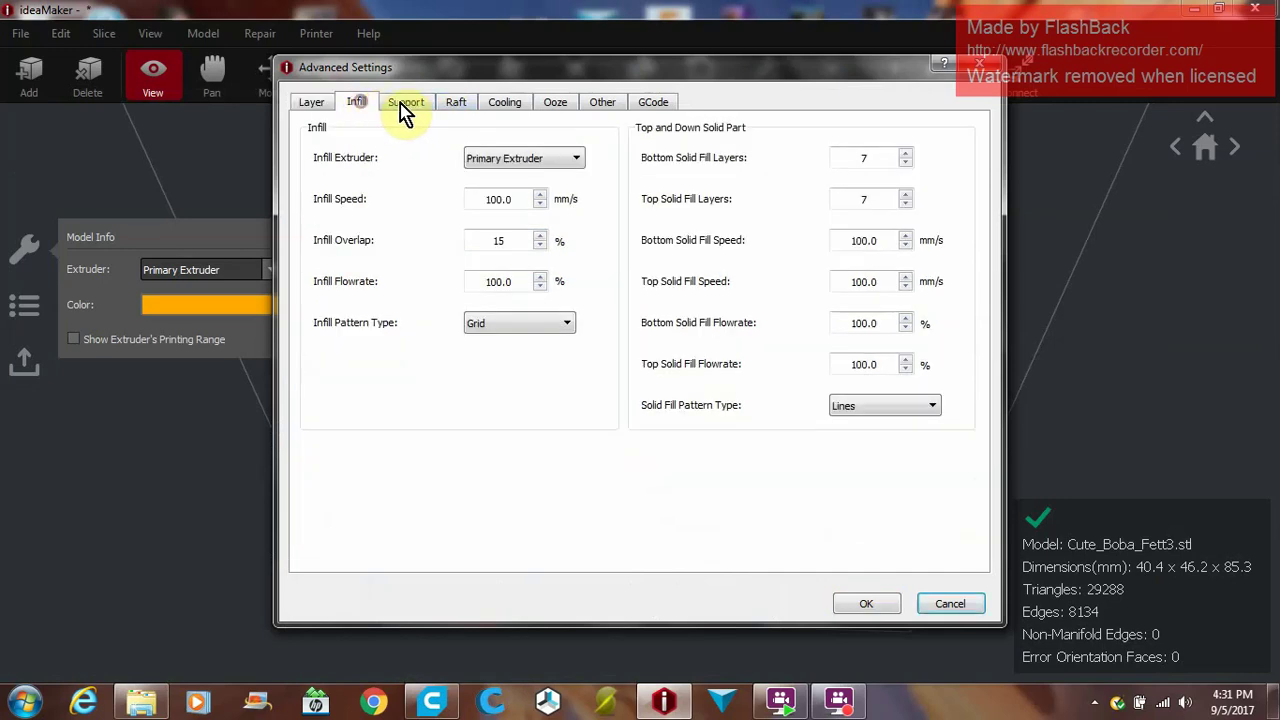
click(314, 104)
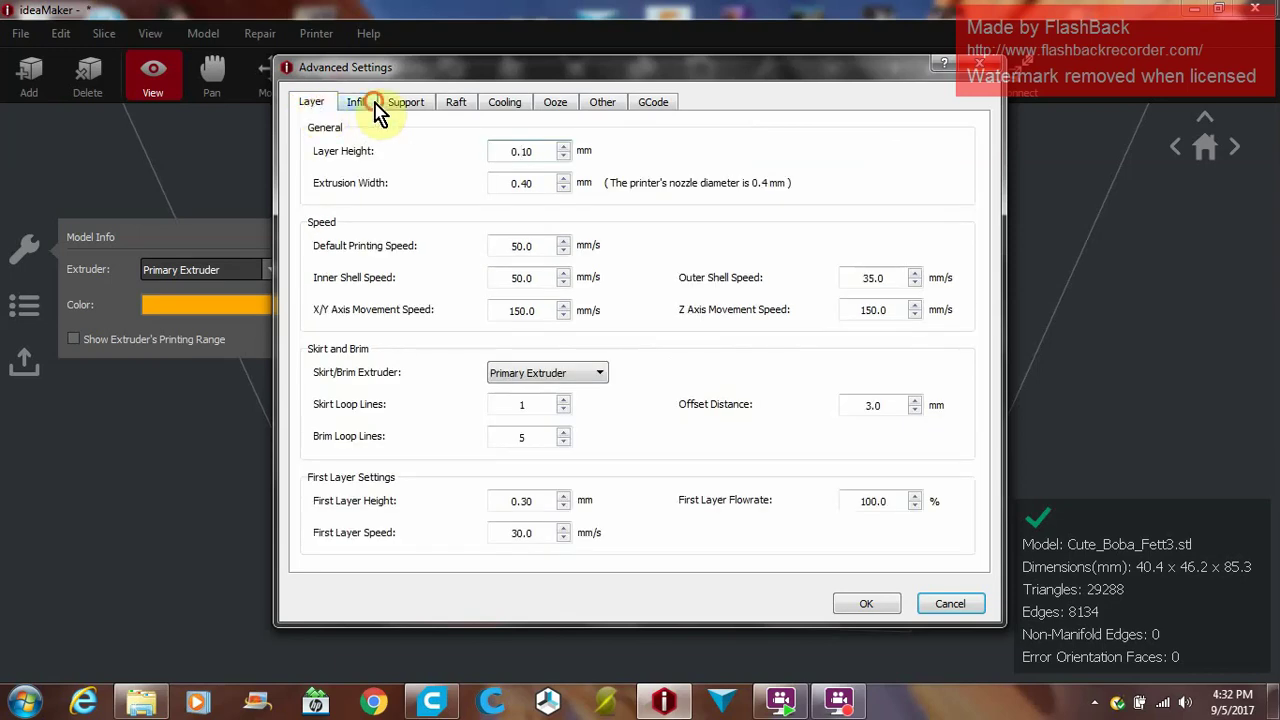
click(356, 103)
click(406, 104)
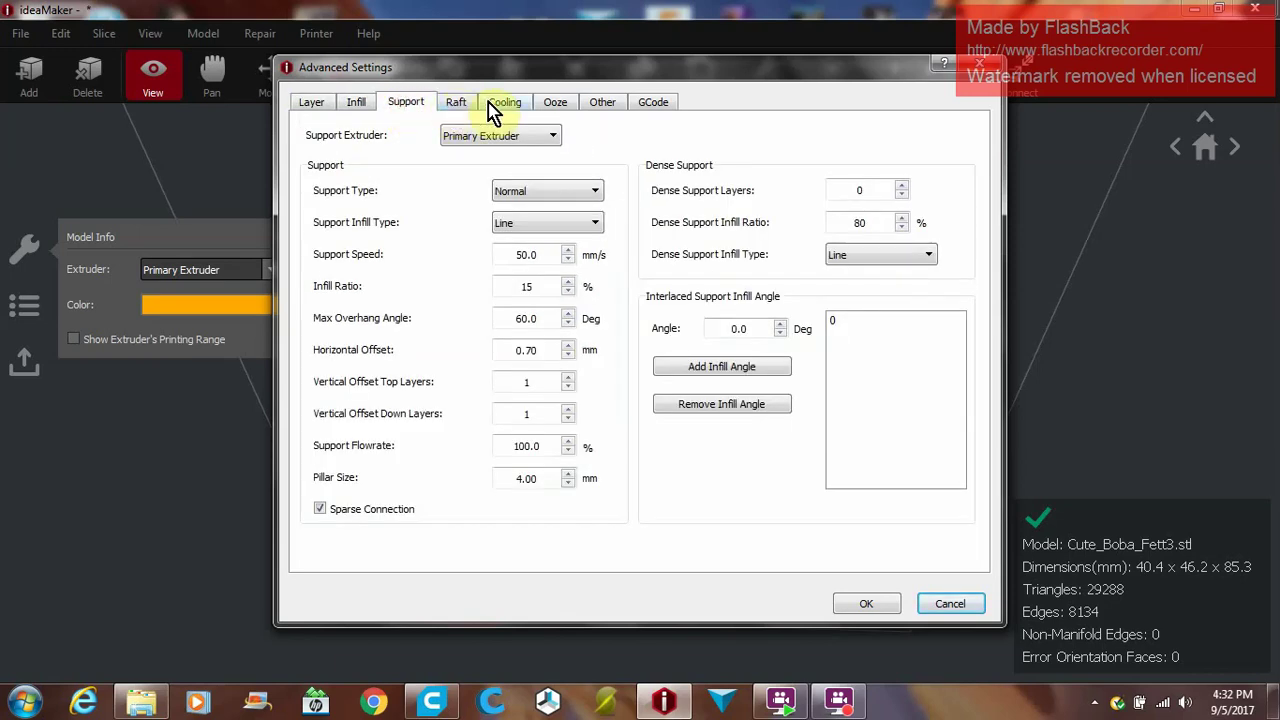
click(495, 108)
click(458, 104)
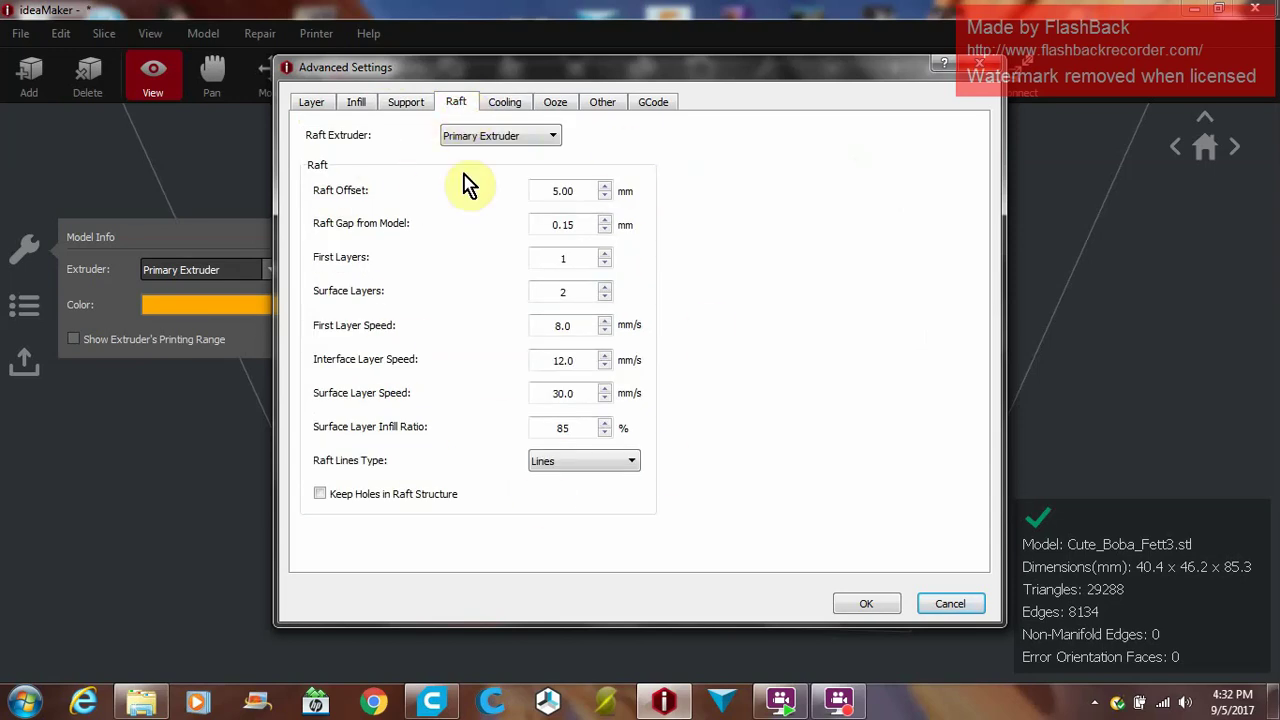
click(503, 106)
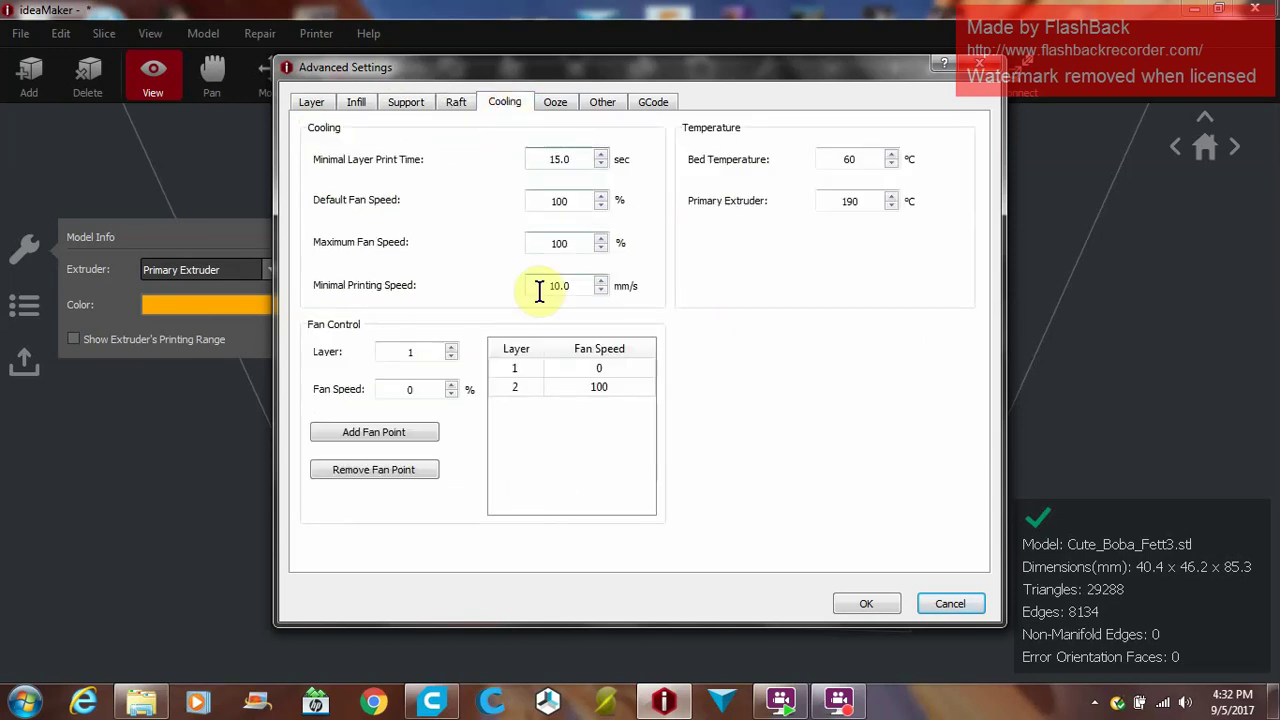
click(435, 432)
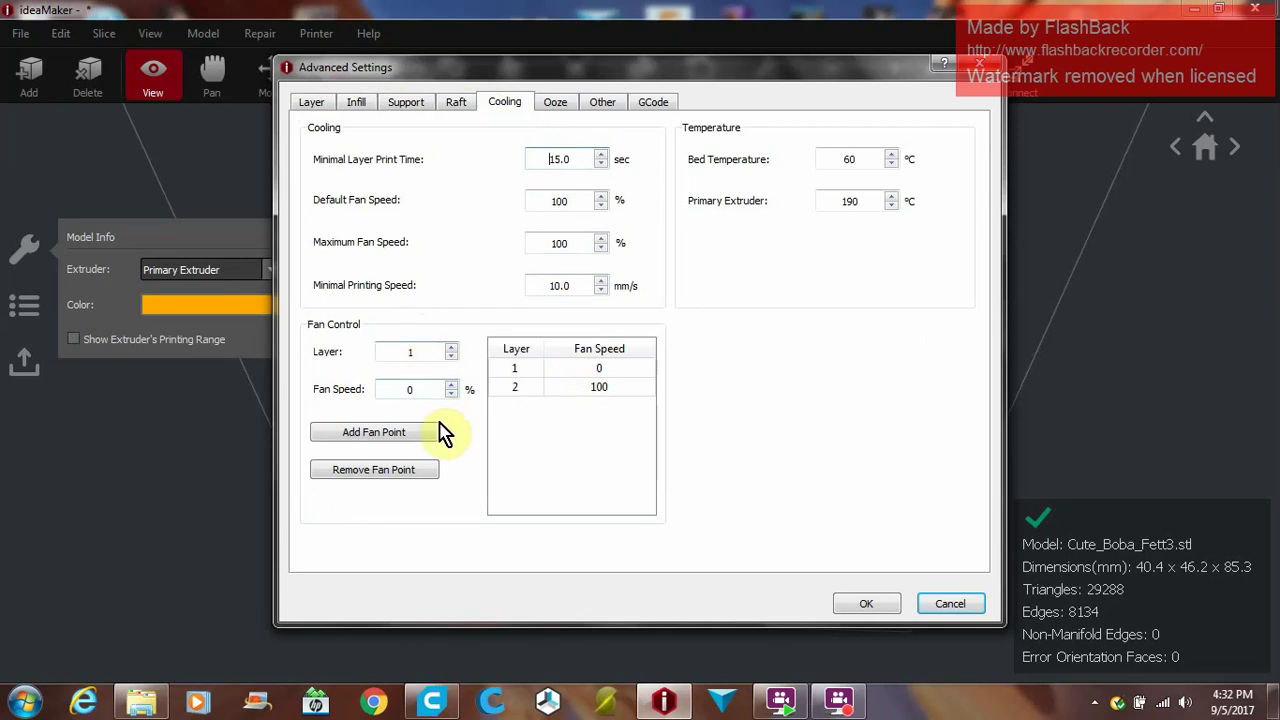
click(557, 108)
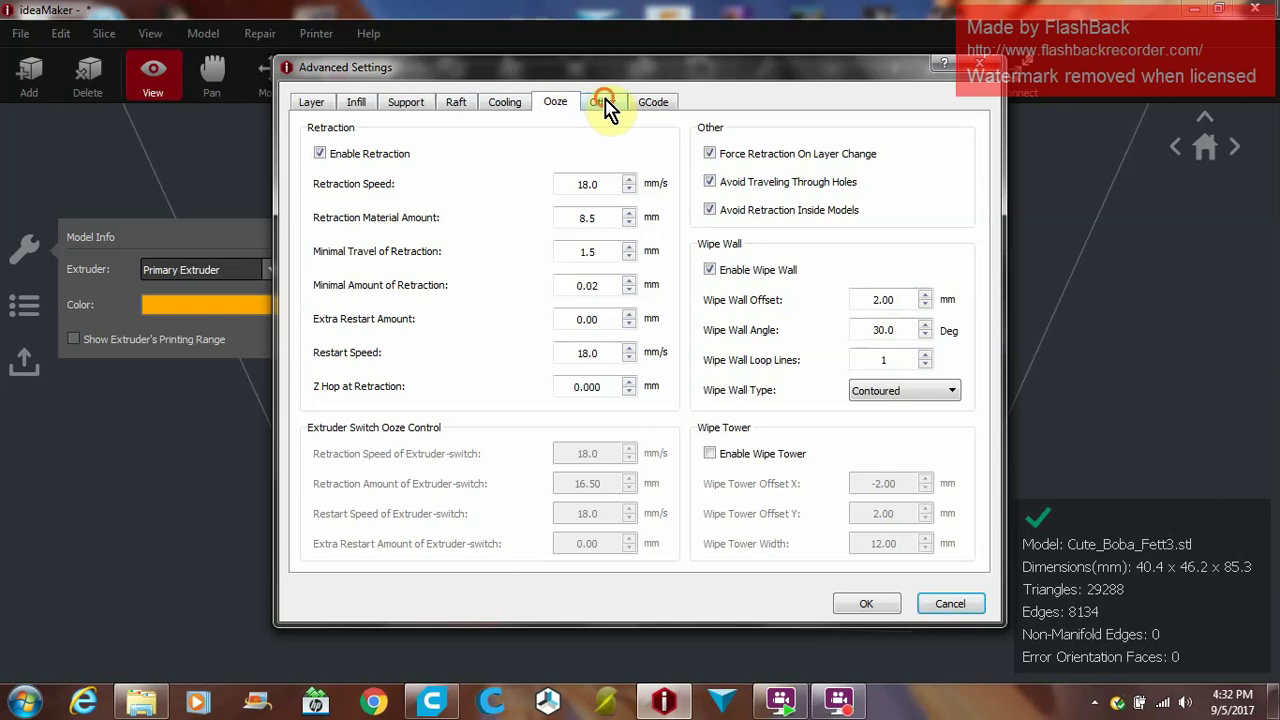
click(605, 104)
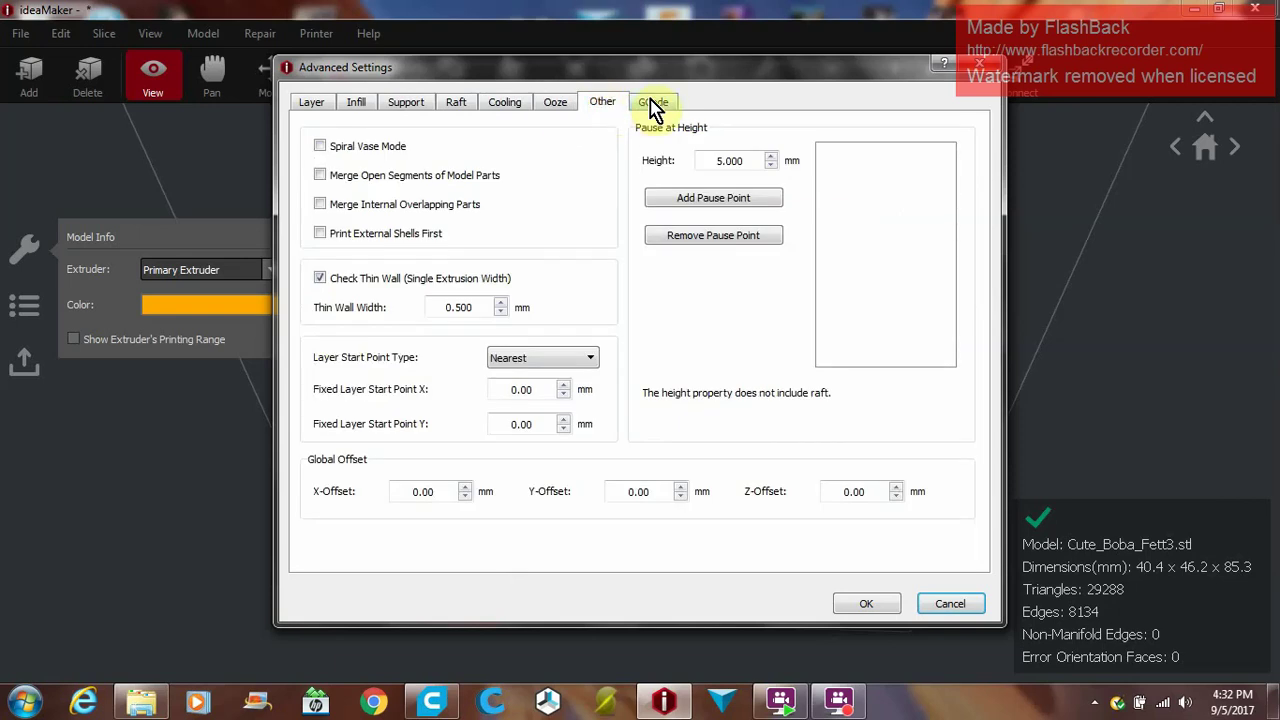
click(652, 104)
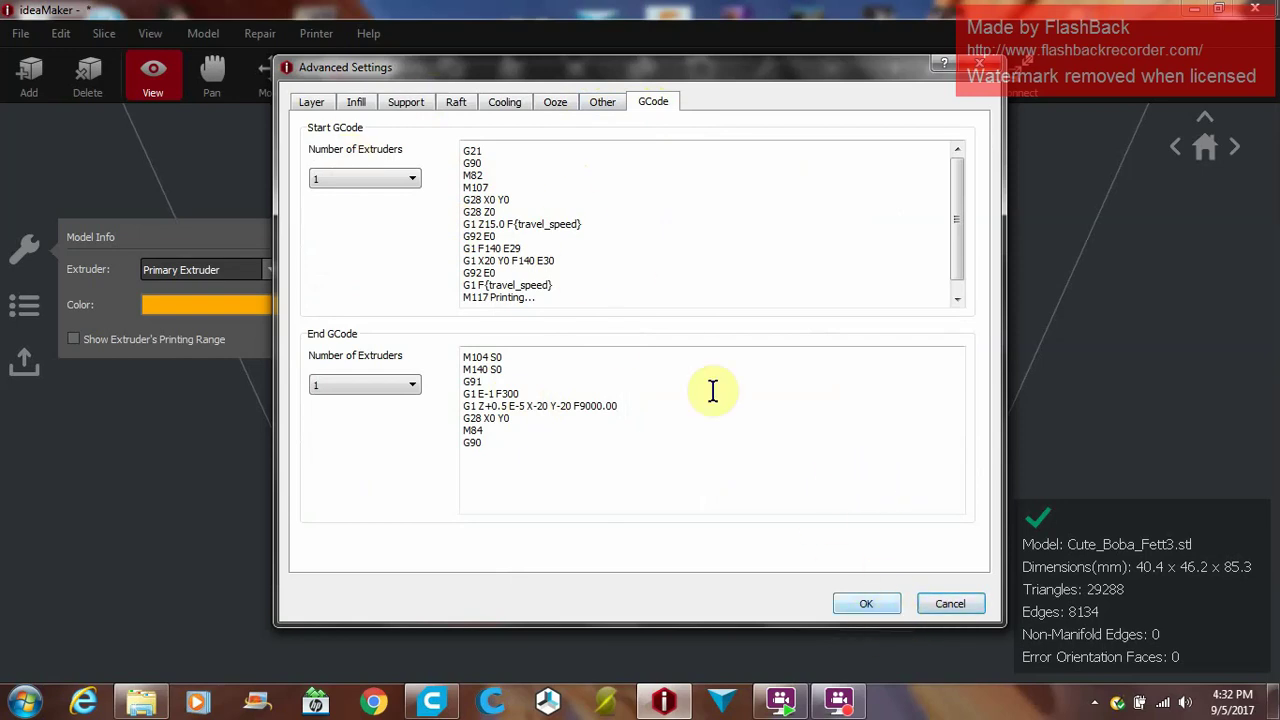
click(876, 603)
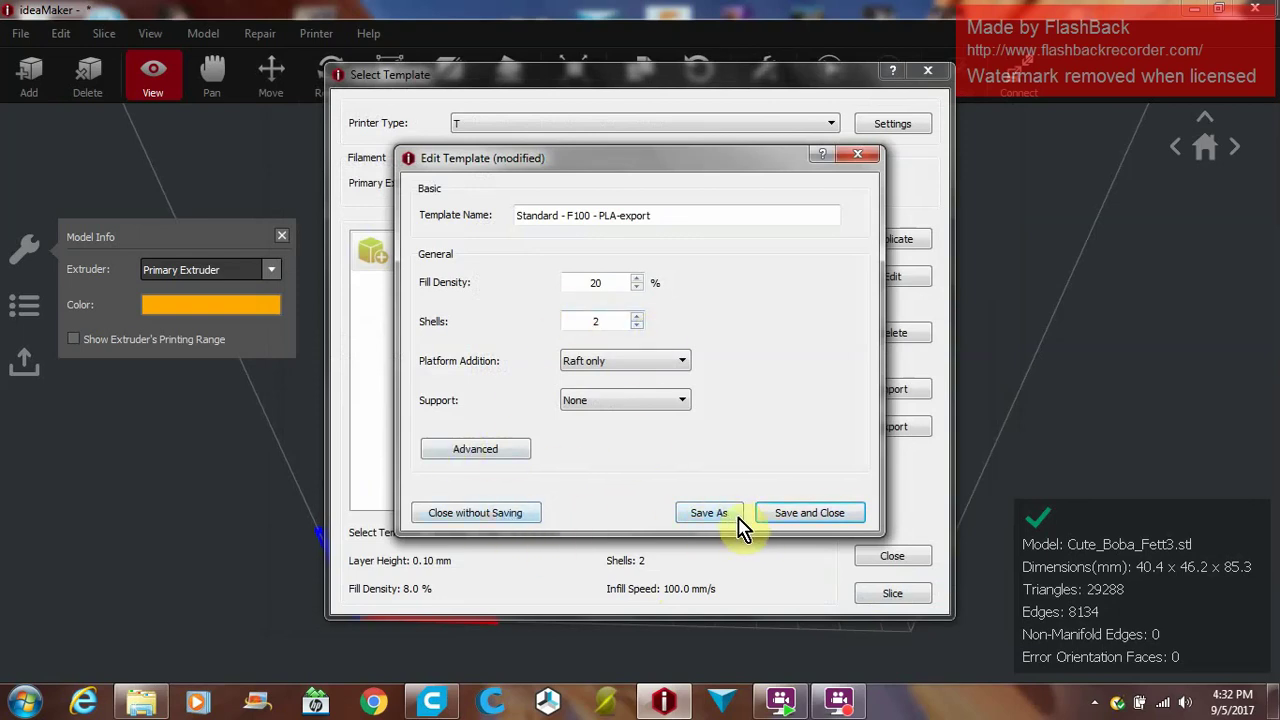
Save the 20% fill template and slice Cute_Boba_Fett3 with Standard - F100 - PLA-export.
click(800, 527)
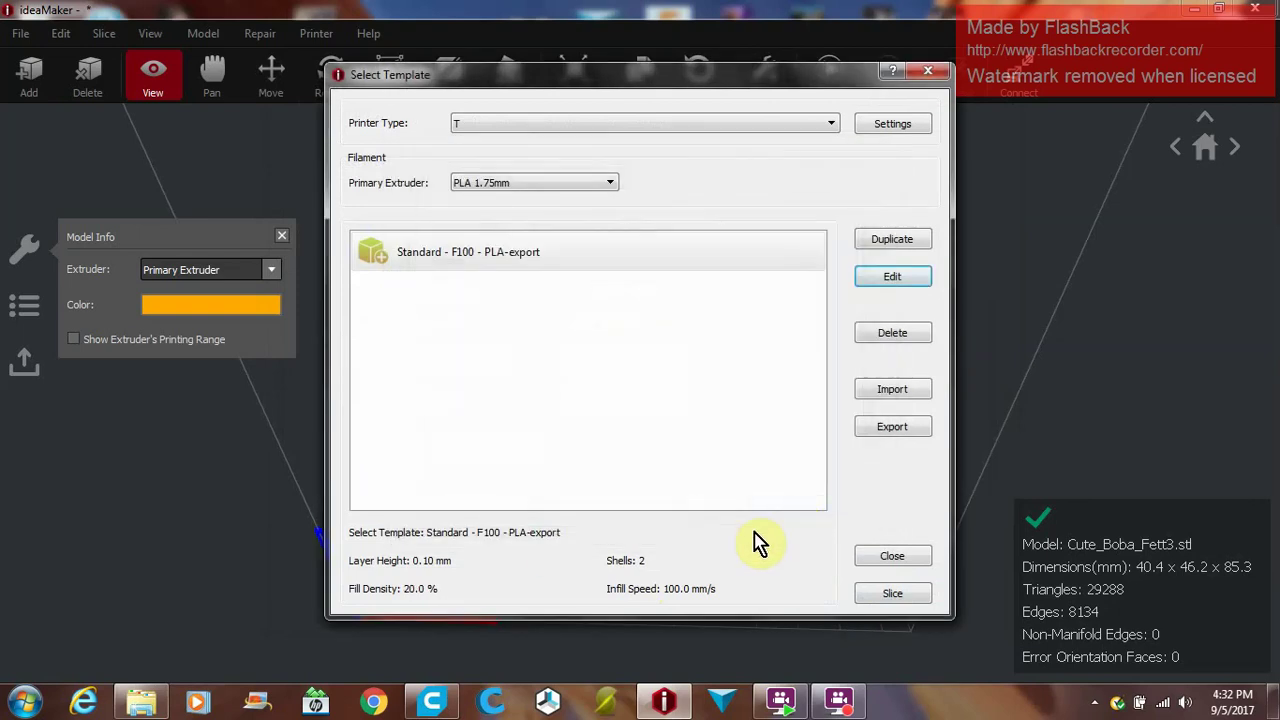
click(576, 250)
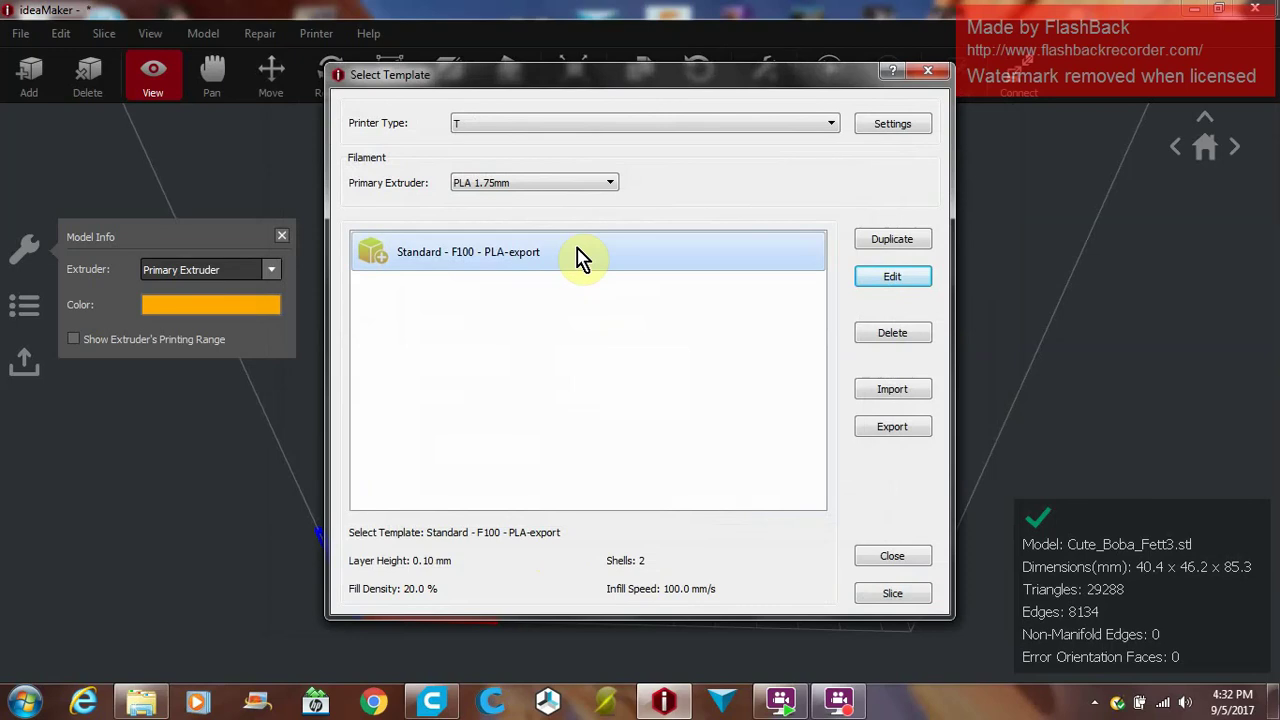
click(893, 594)
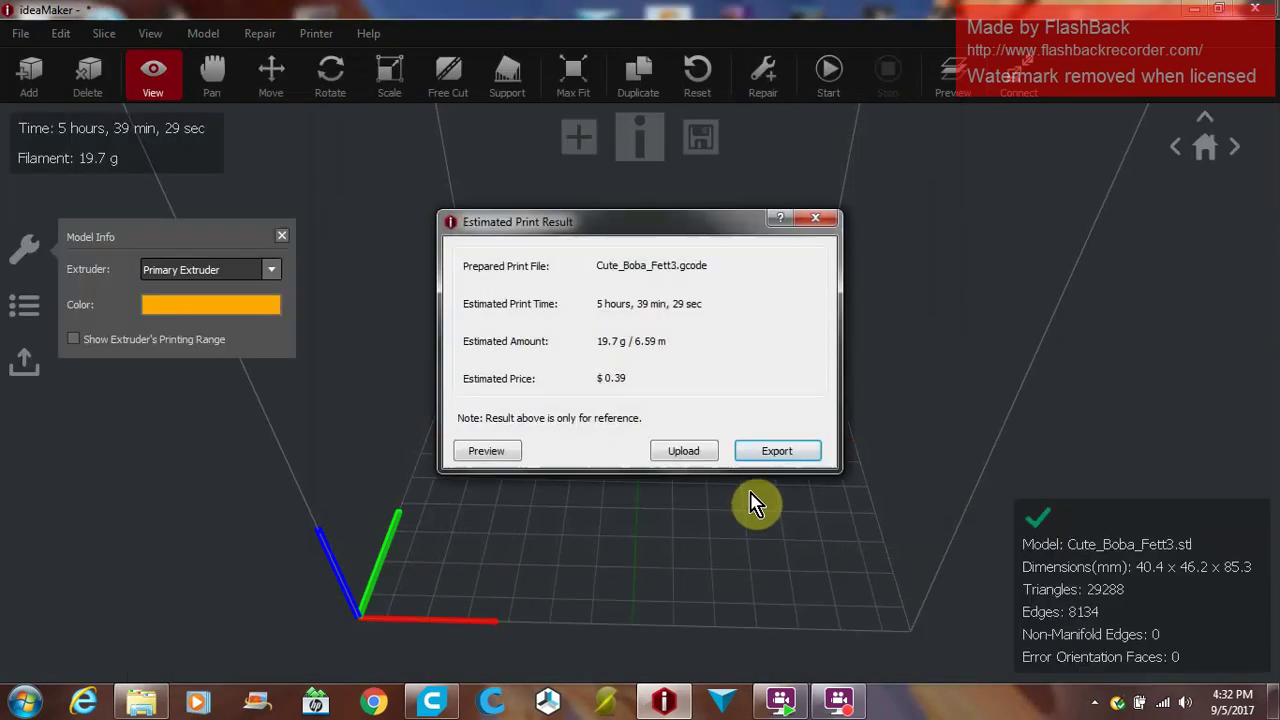
Dismiss the estimate, set the printer type to Tevo Tarantula, and show its PLA slicing template.
click(816, 219)
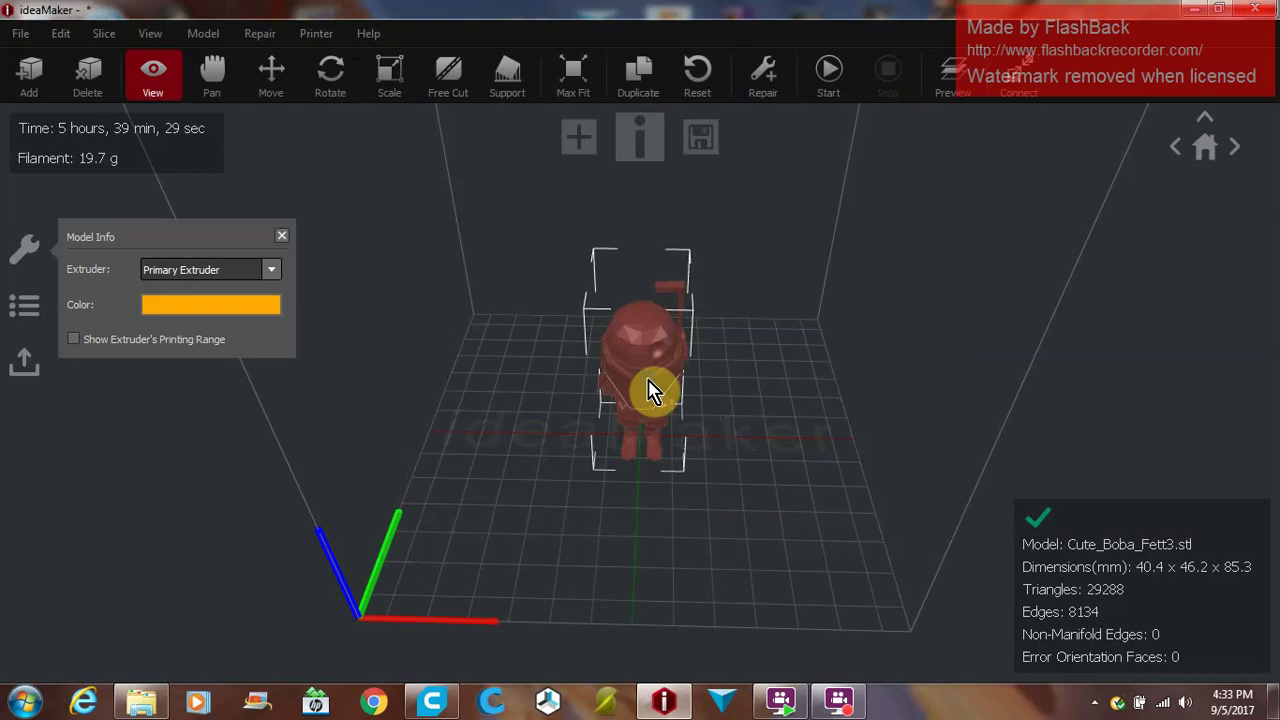
click(316, 34)
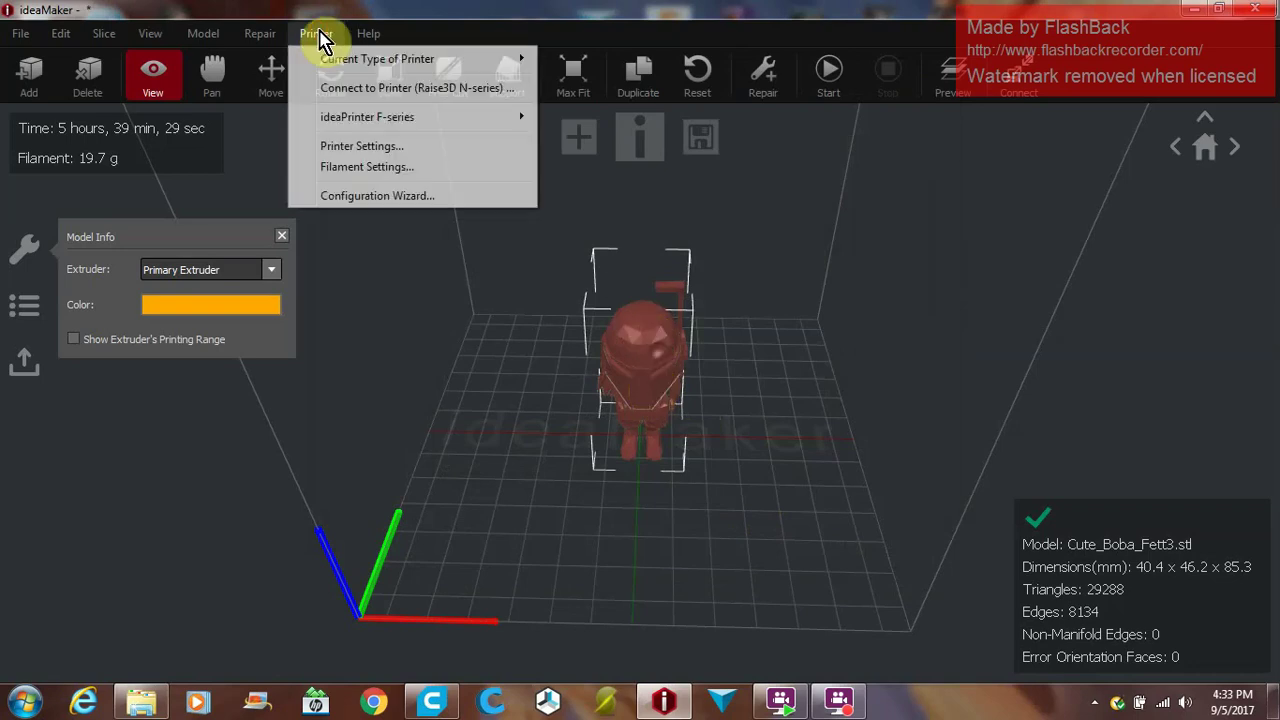
mouse_move(463, 60)
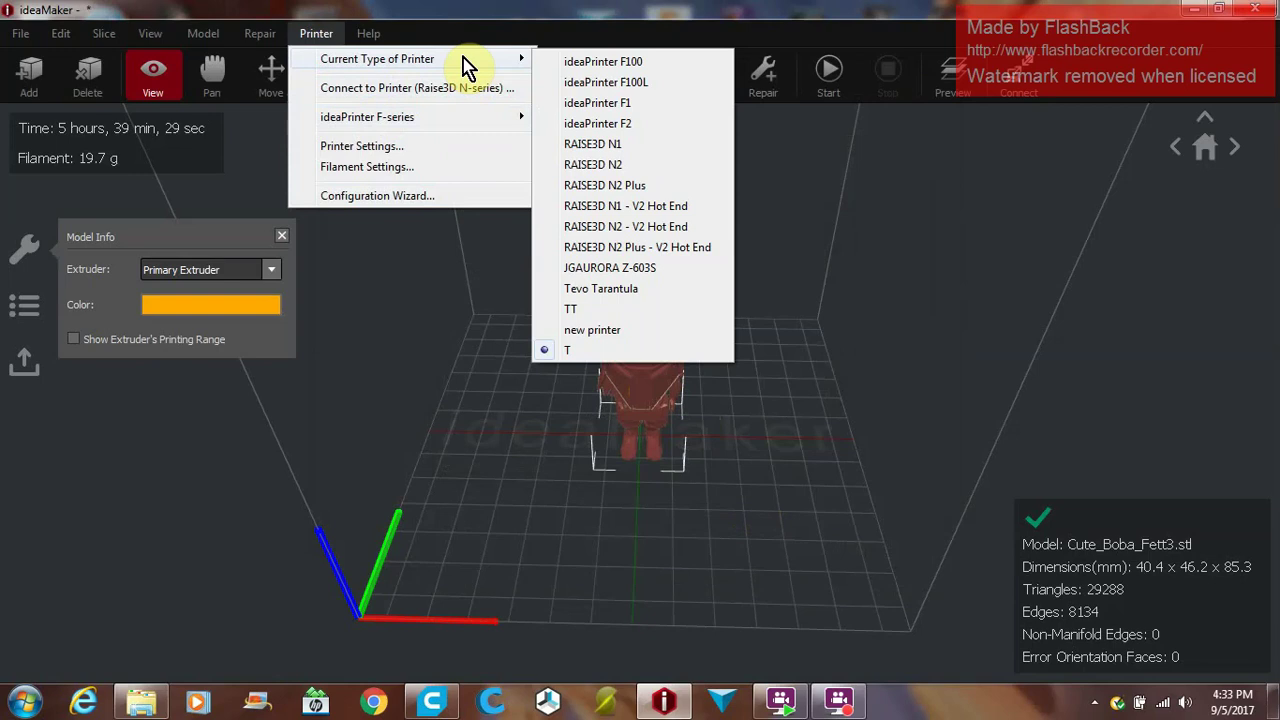
click(614, 290)
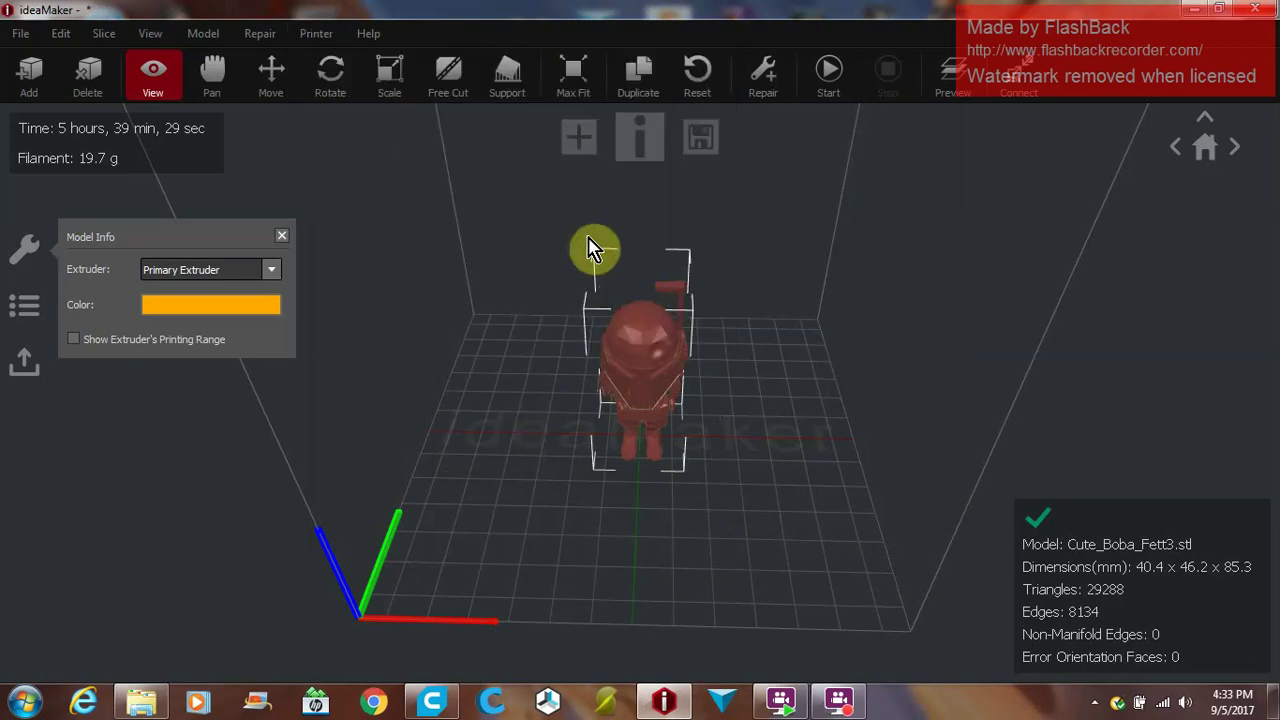
click(640, 145)
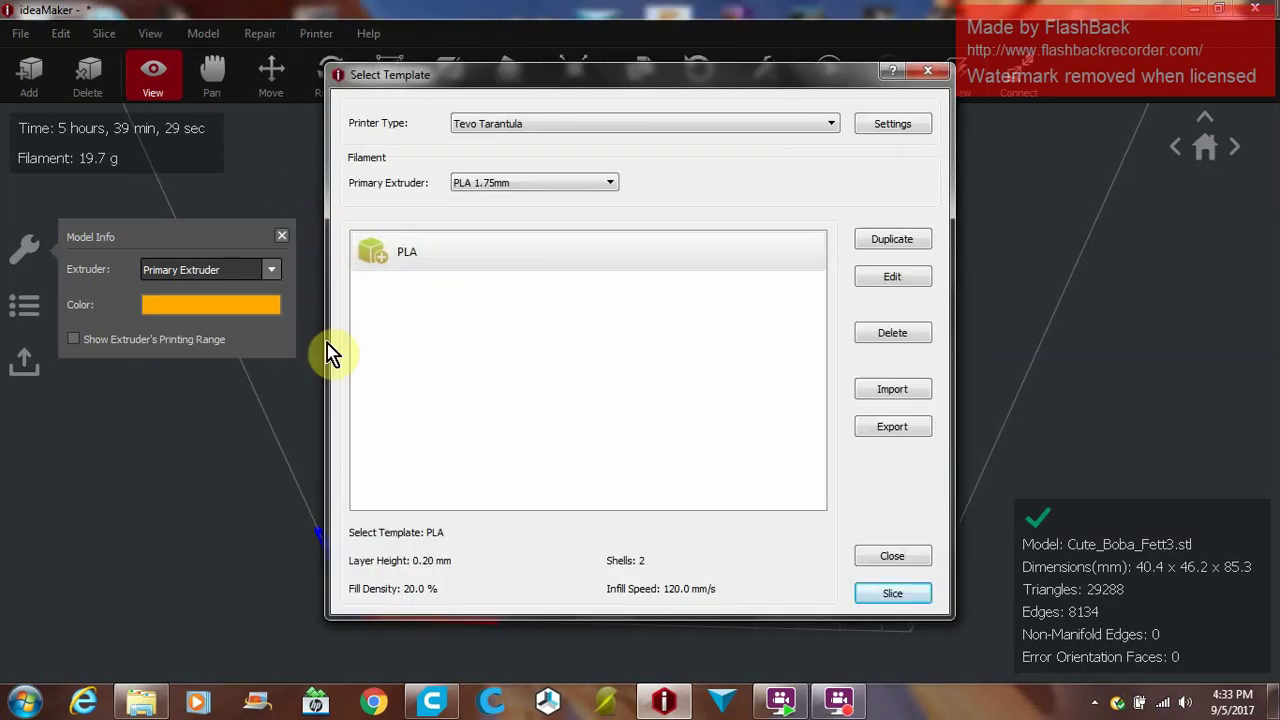
Slice with the Tevo Tarantula PLA template (2 h 55 min, 426 layers) and open the preview.
click(515, 255)
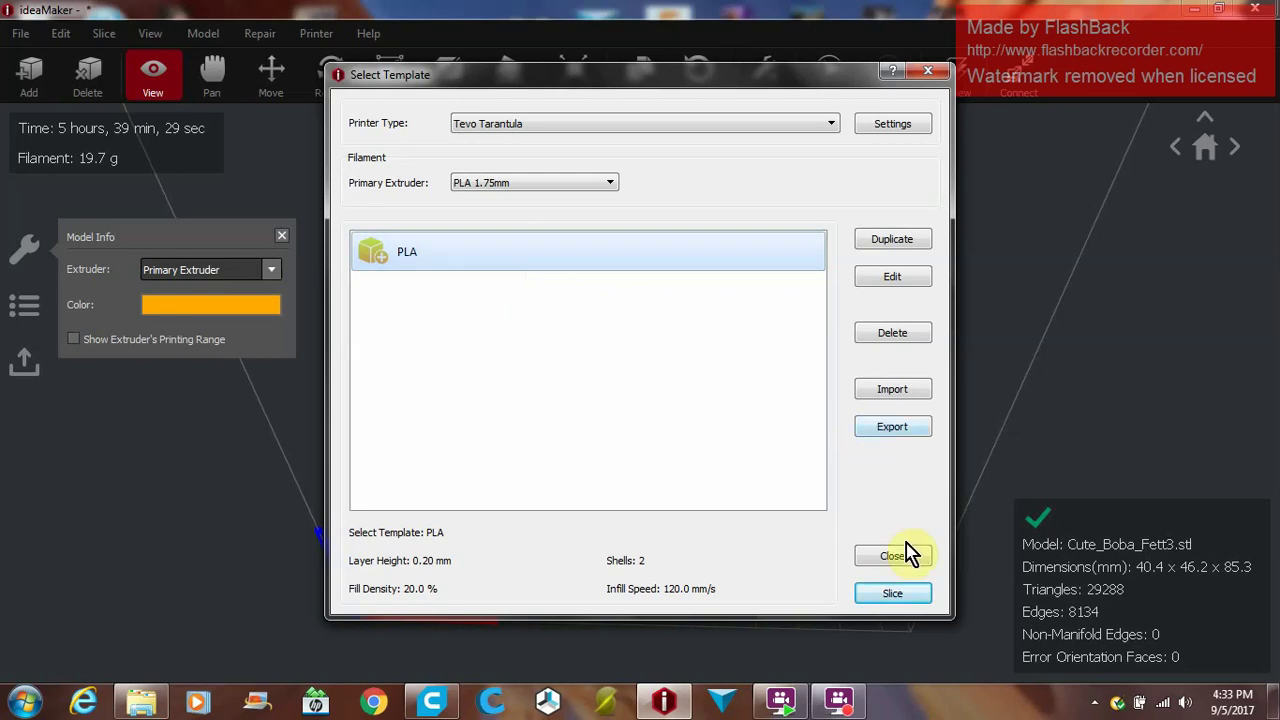
click(893, 594)
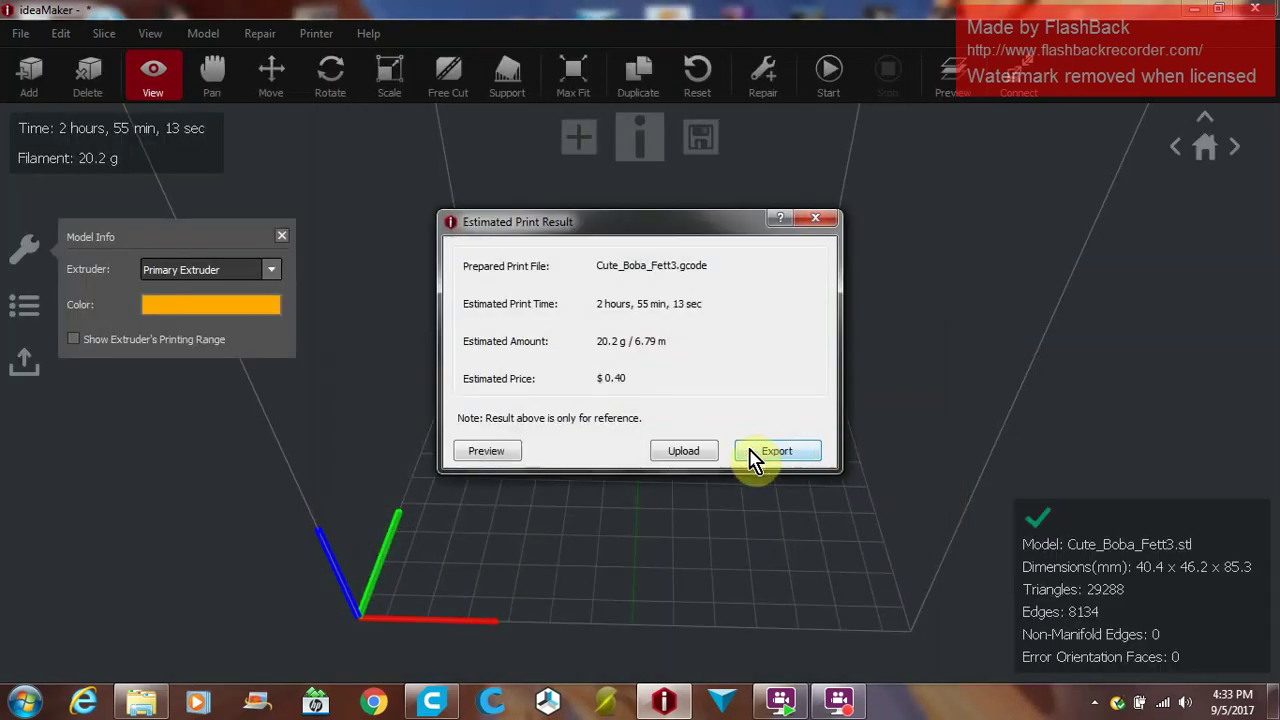
click(489, 450)
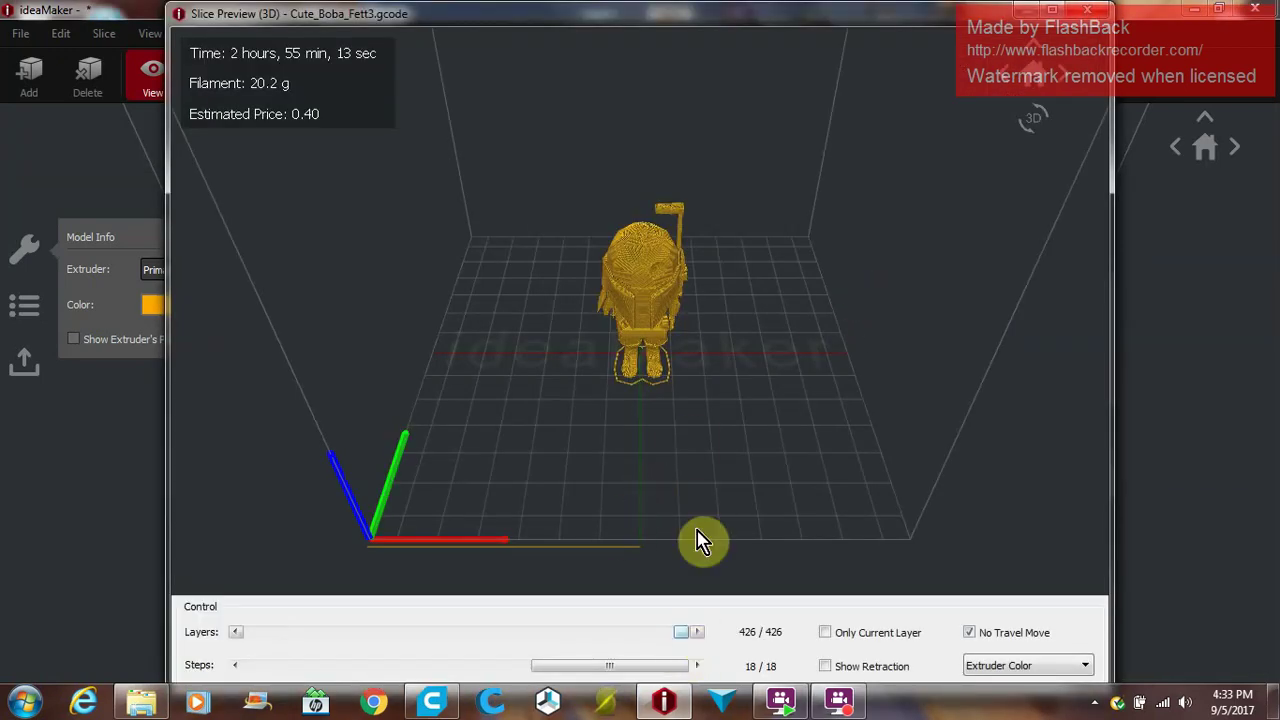
Zoom into the slice preview and show the print only up to layer 281.
scroll(769, 340, up, 4)
scroll(767, 349, up, 1)
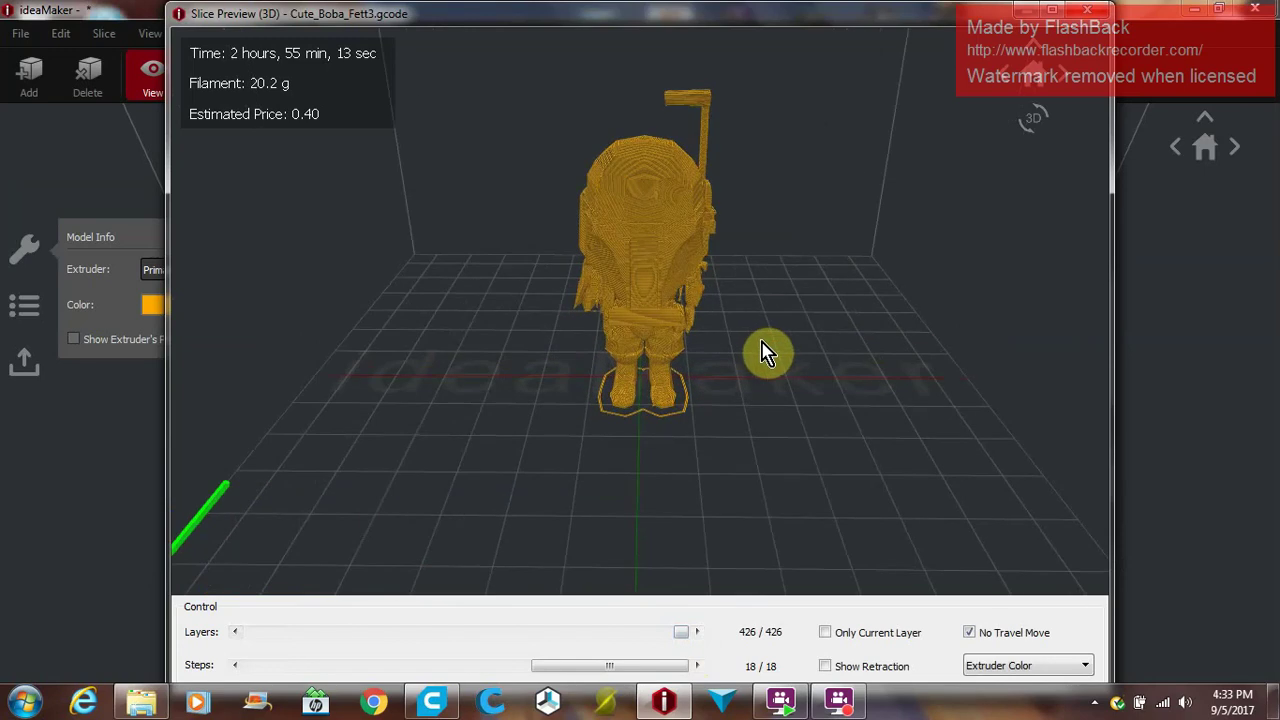
drag(688, 643, 535, 630)
scroll(814, 503, down, 2)
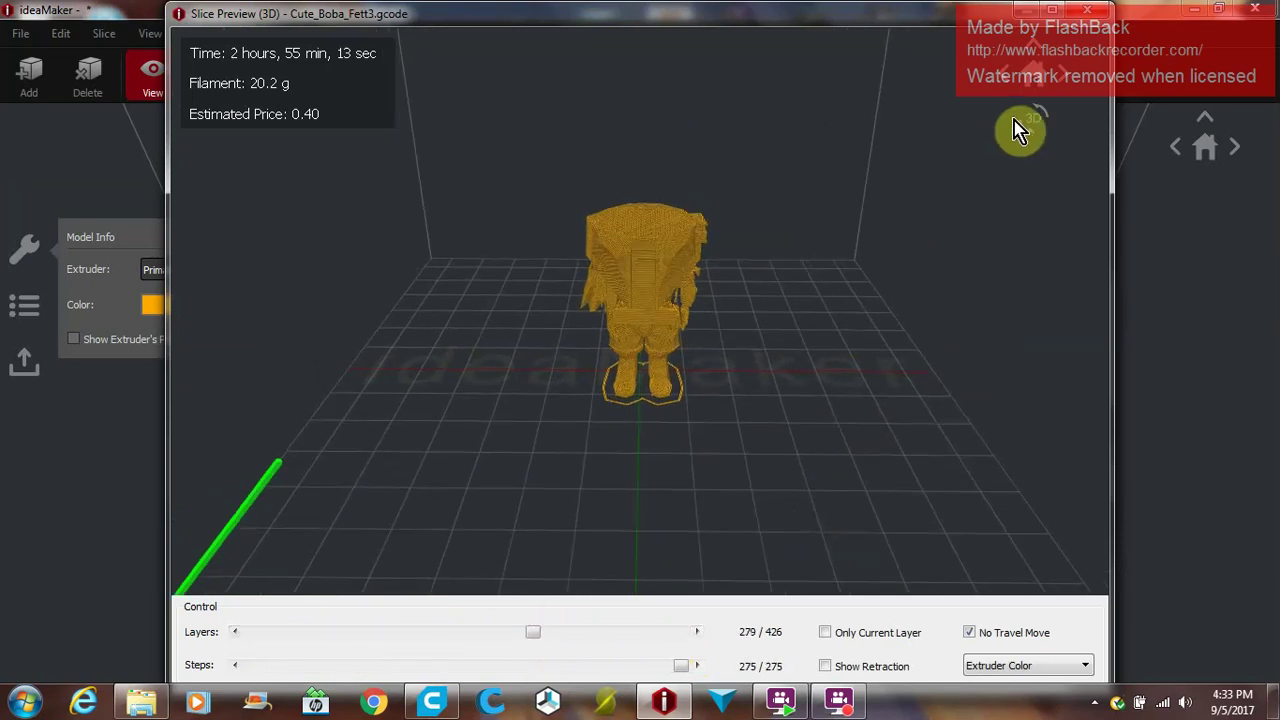
Close the slice preview and estimate, then view the model from an angle.
click(1087, 12)
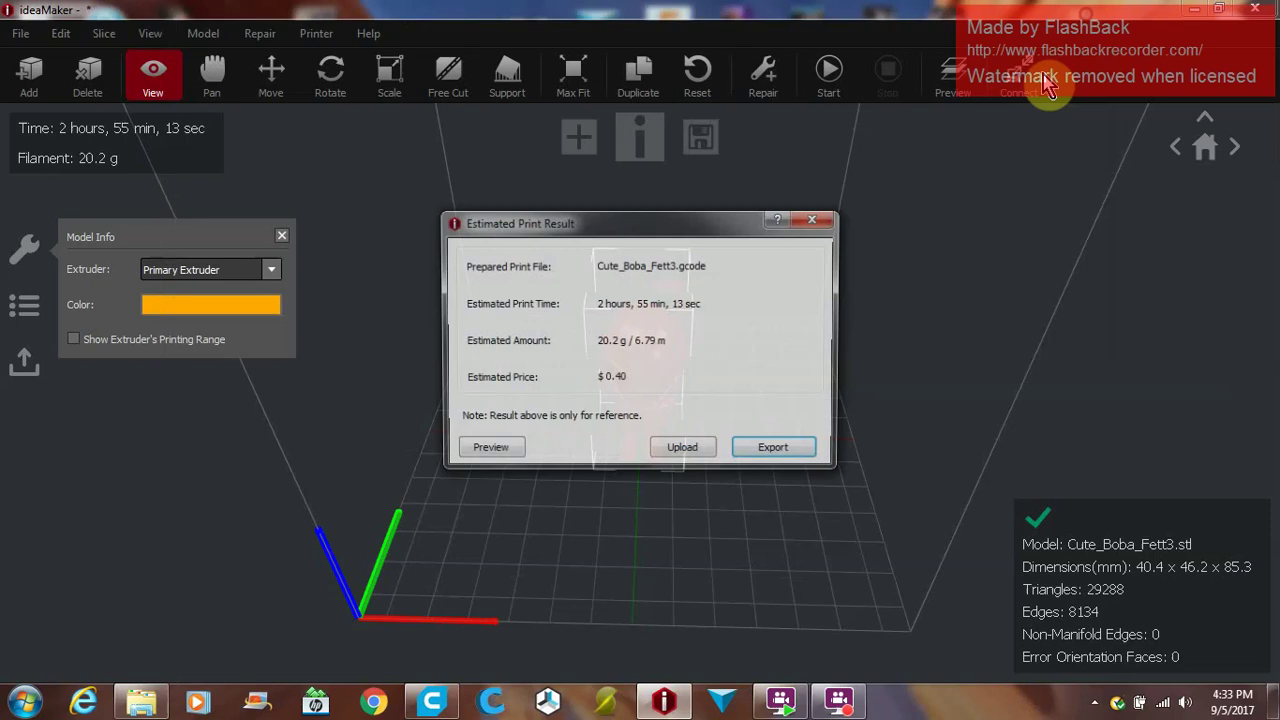
click(815, 218)
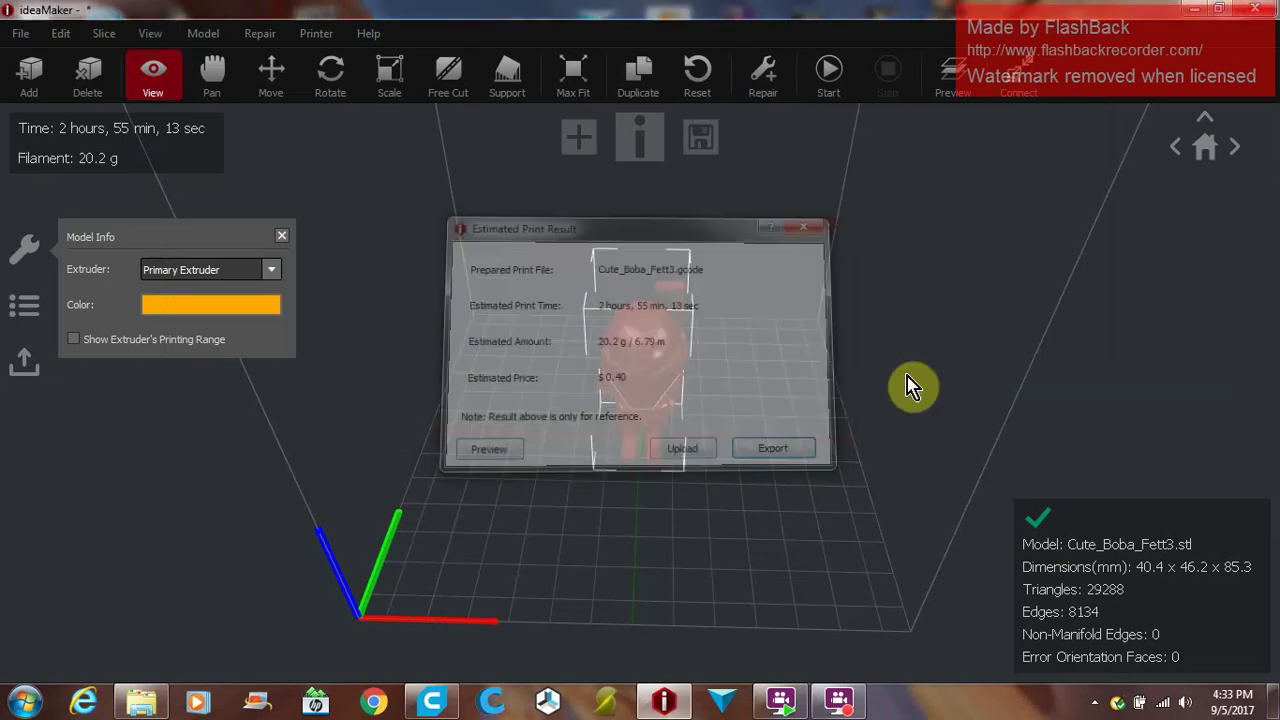
scroll(793, 435, up, 5)
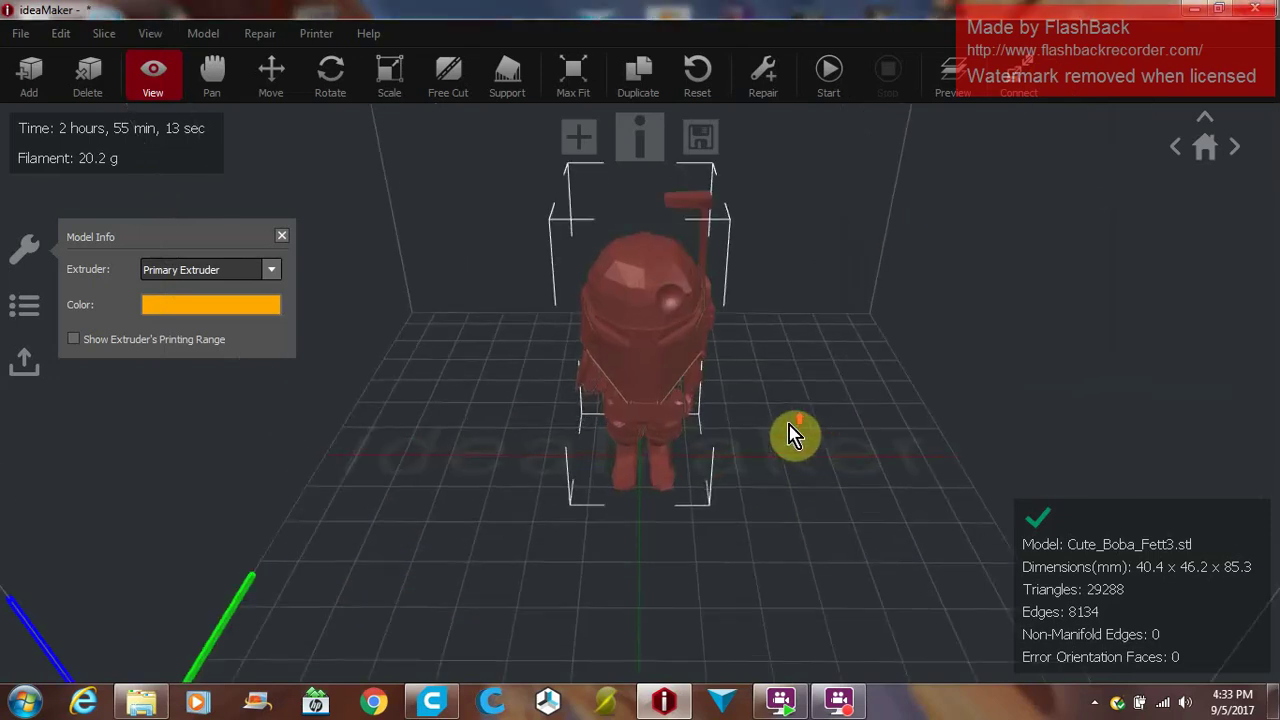
drag(791, 437, 603, 477)
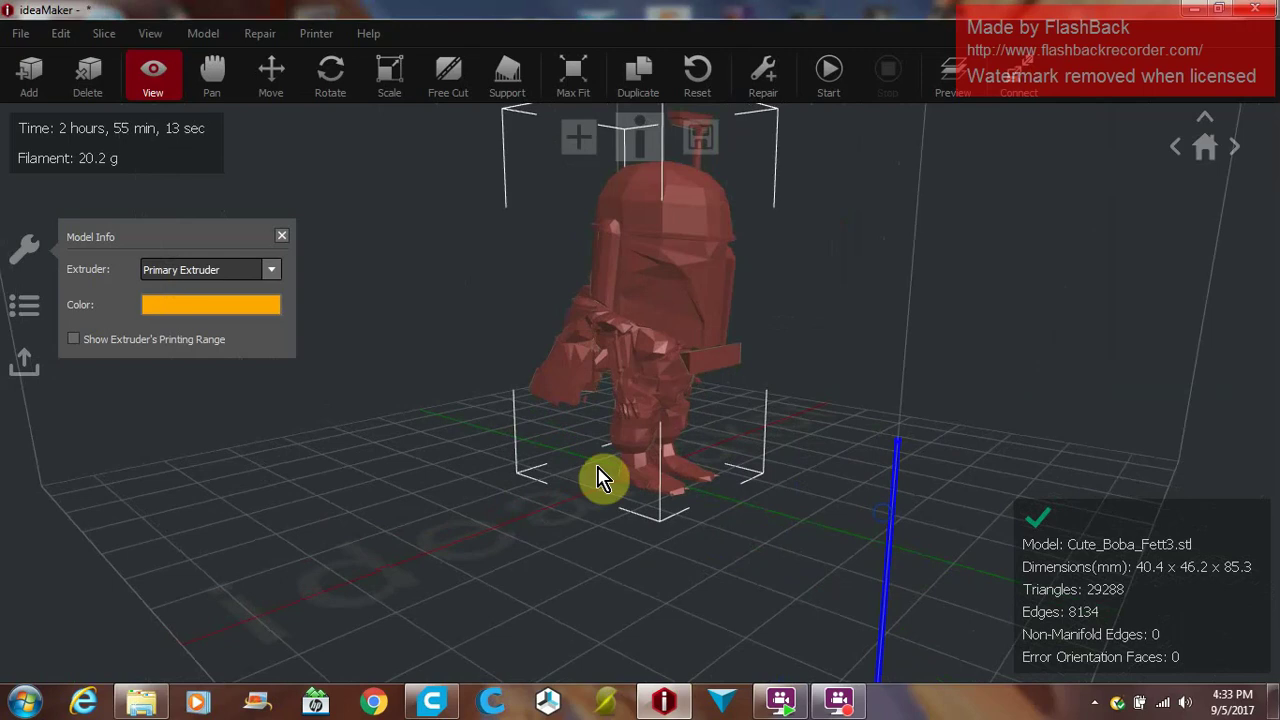
click(510, 80)
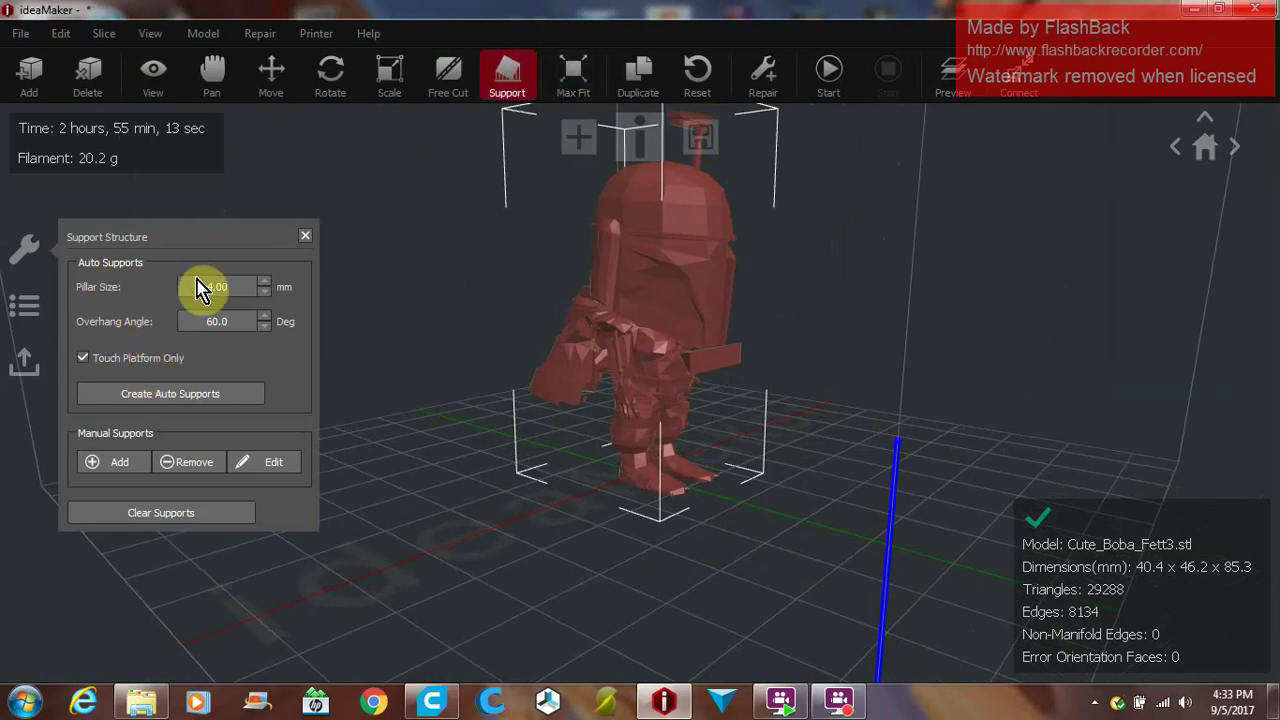
mouse_move(192, 288)
mouse_down()
mouse_move(220, 283)
mouse_move(240, 320)
mouse_up()
click(162, 395)
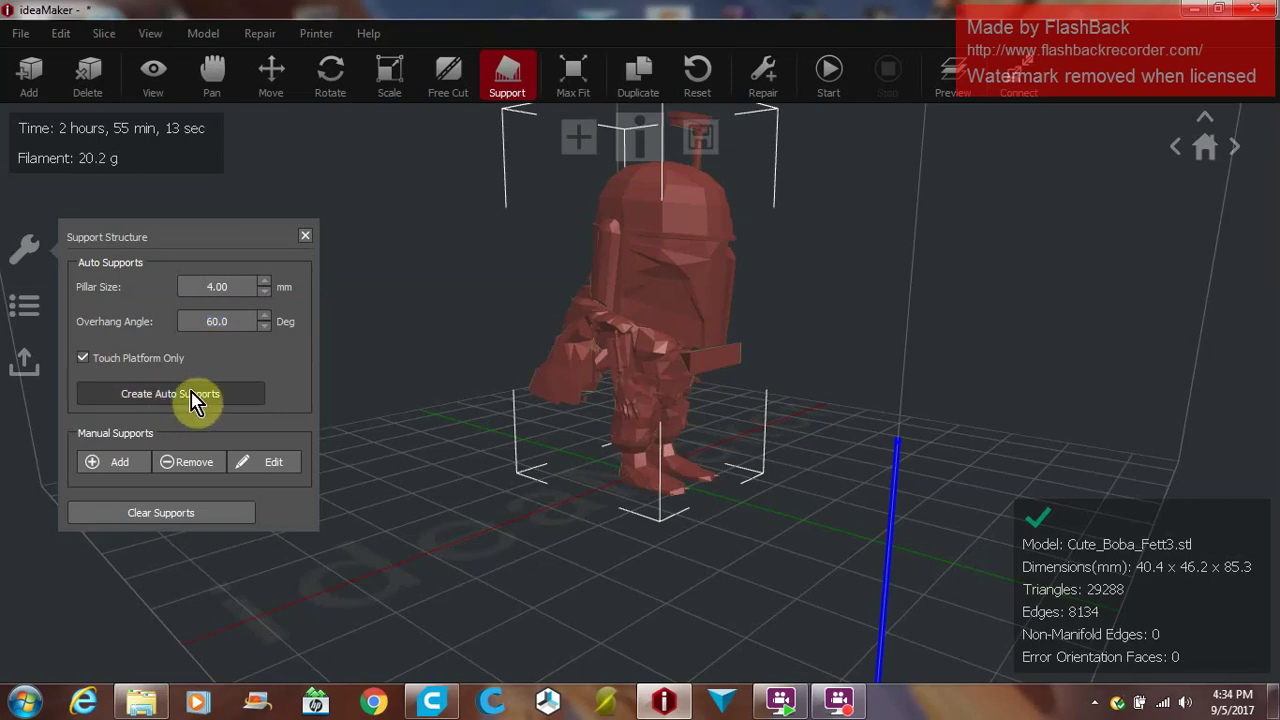
click(177, 394)
drag(871, 434, 423, 463)
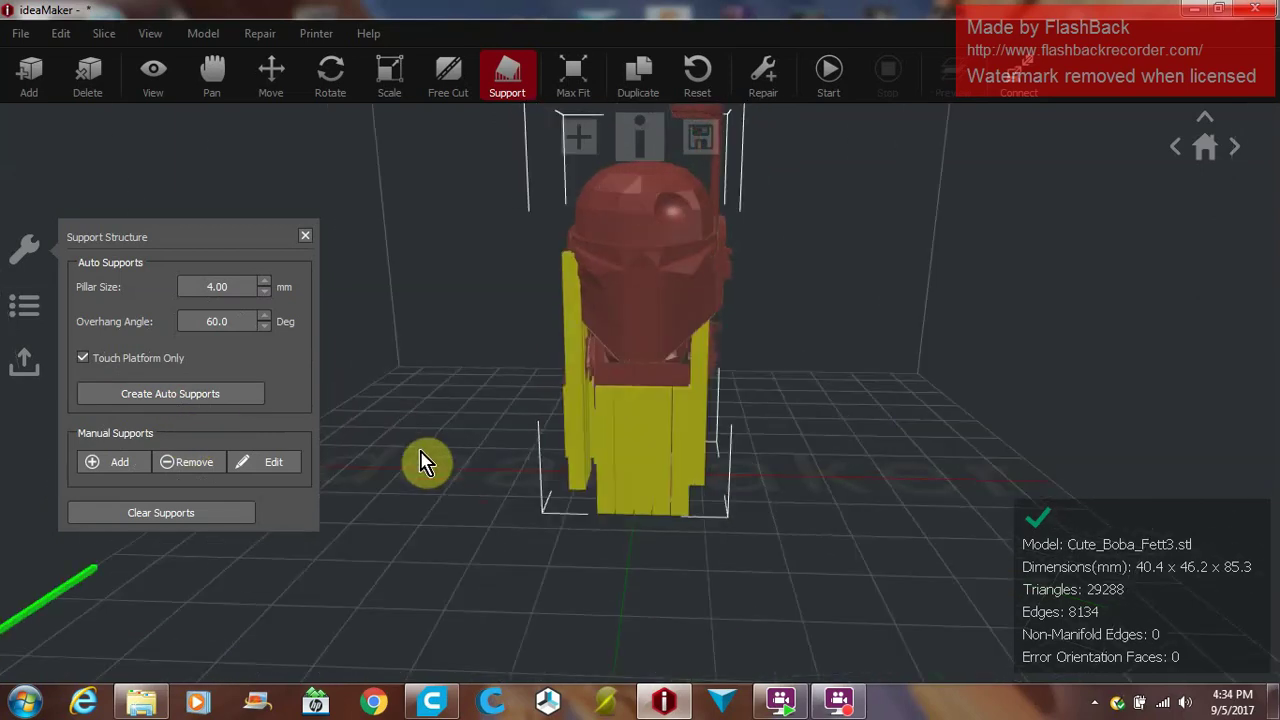
drag(903, 469, 430, 484)
drag(889, 486, 703, 617)
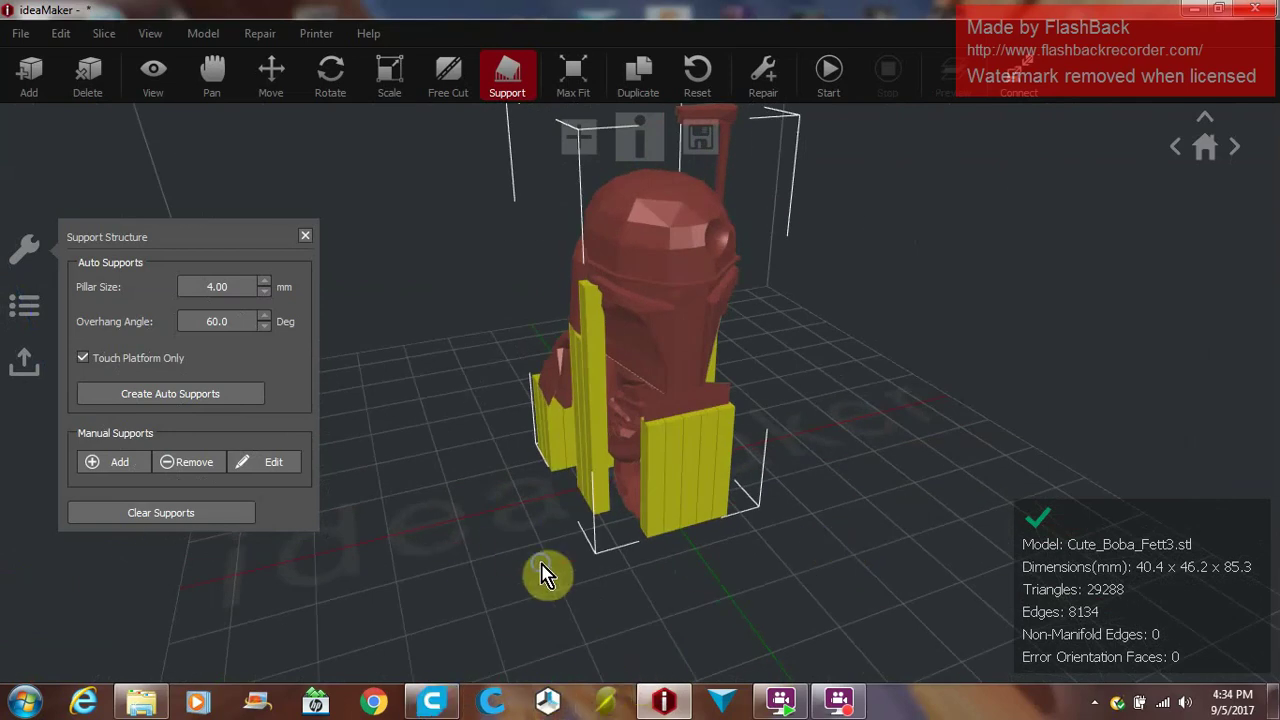
drag(543, 571, 697, 558)
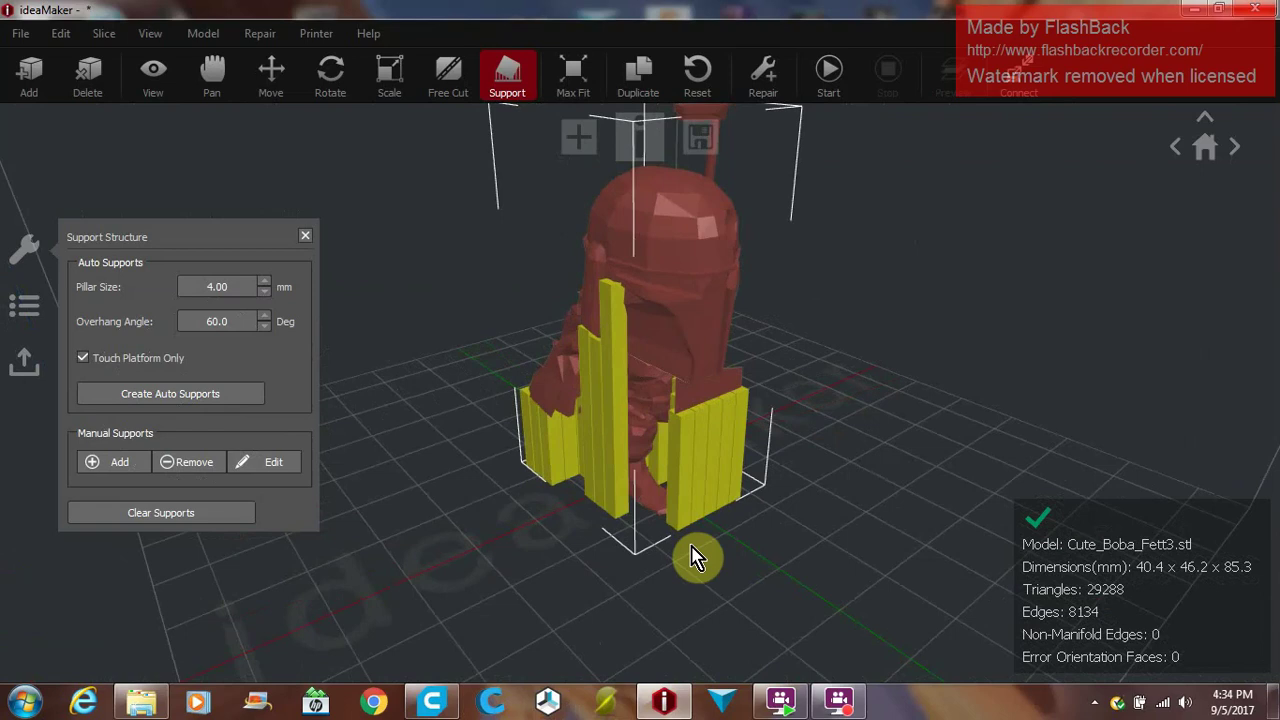
Add a manual support pillar beneath the model's front and check it from several angles.
click(113, 468)
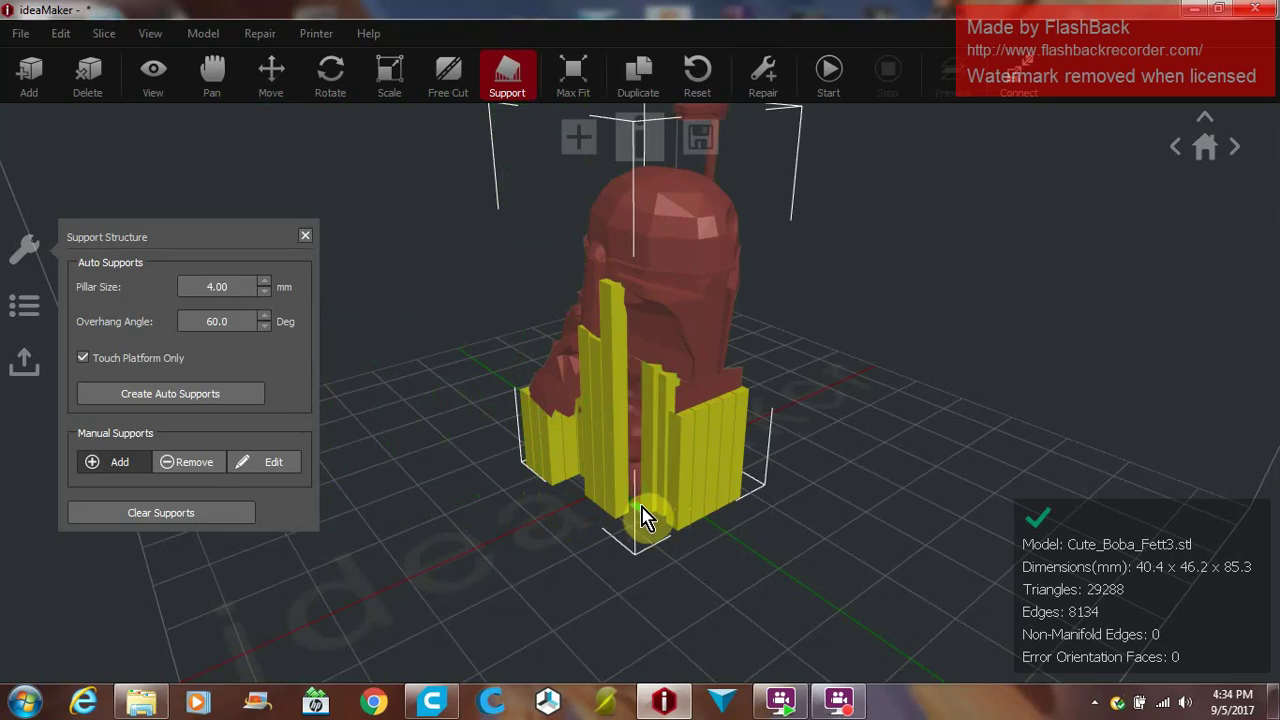
drag(694, 514, 594, 523)
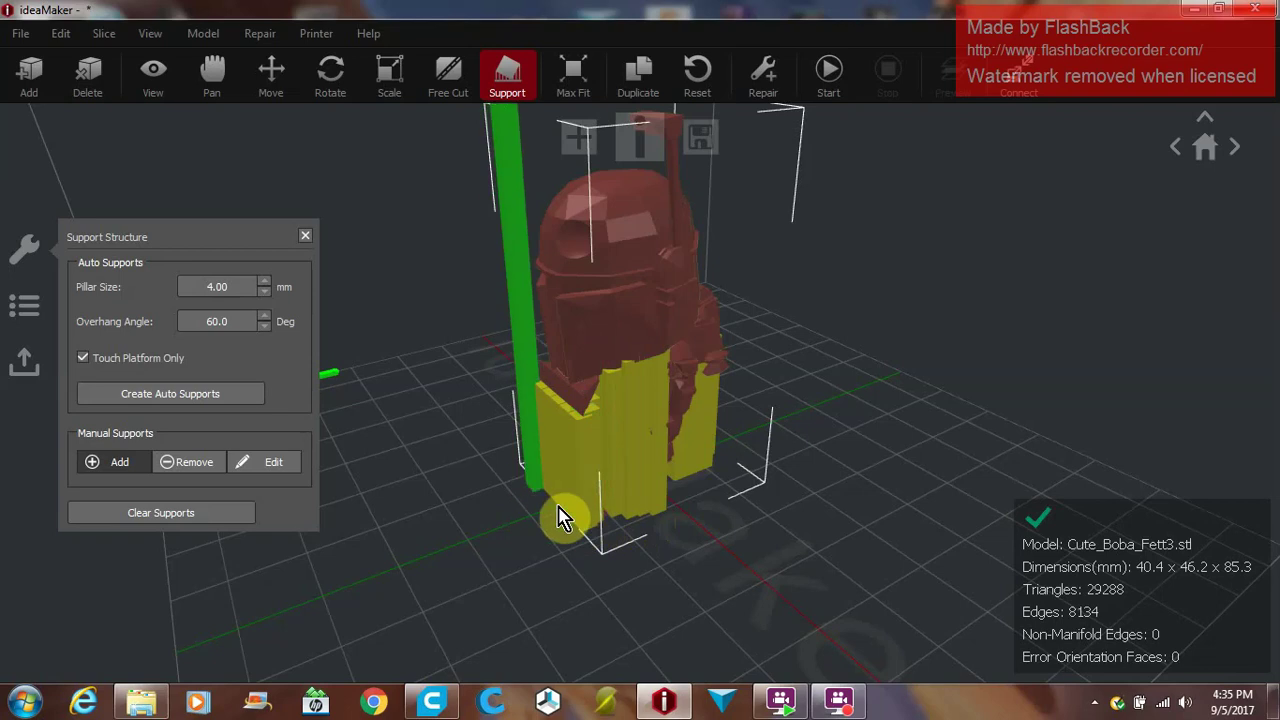
click(707, 499)
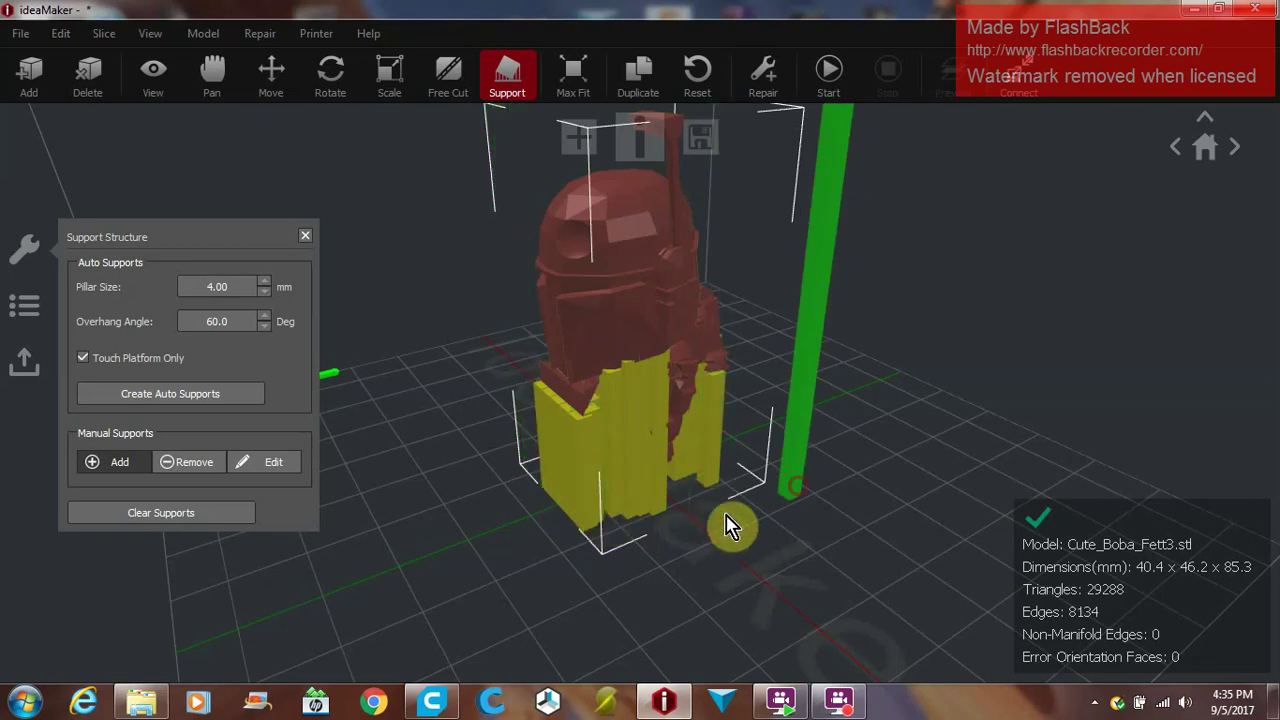
drag(783, 522, 514, 529)
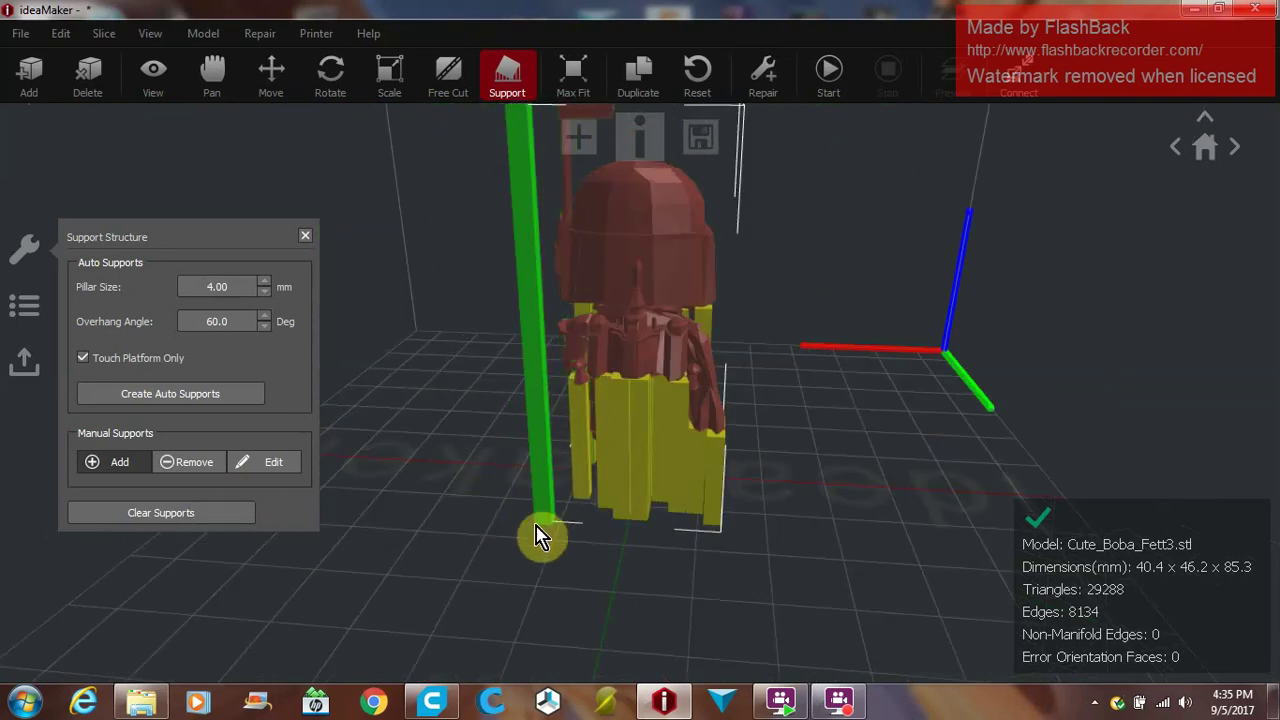
drag(537, 534, 712, 560)
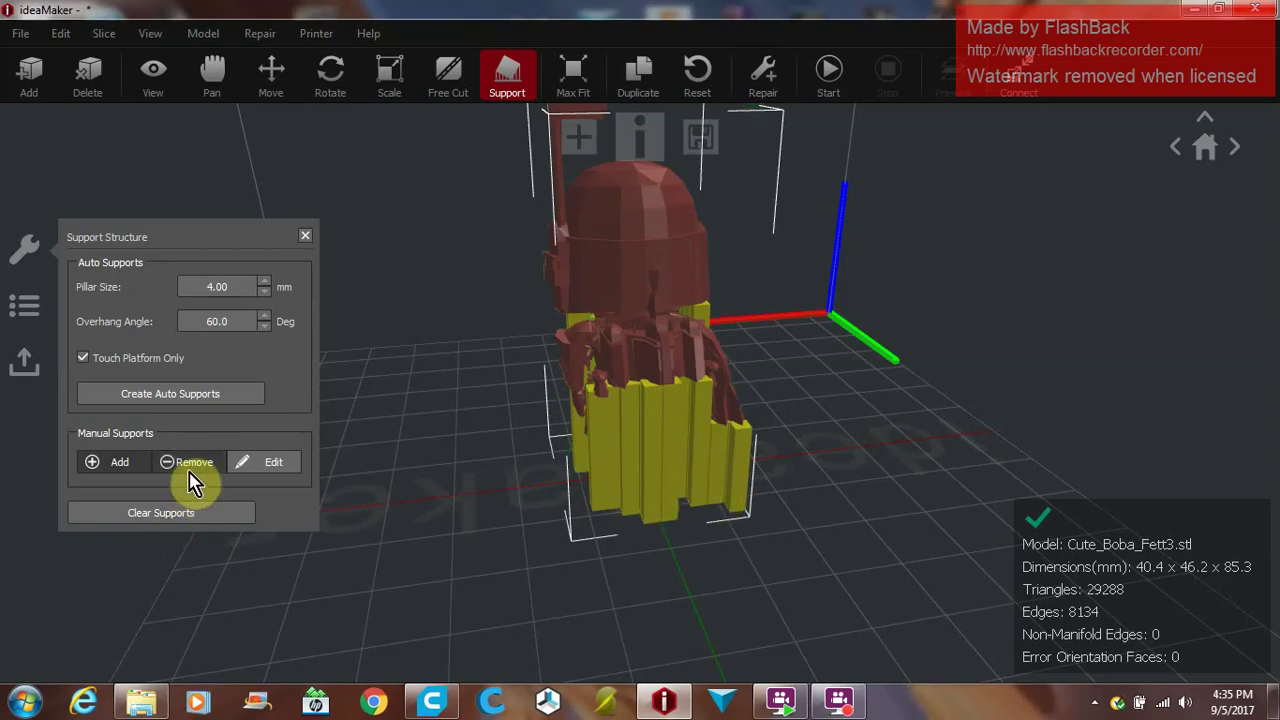
drag(520, 534, 337, 557)
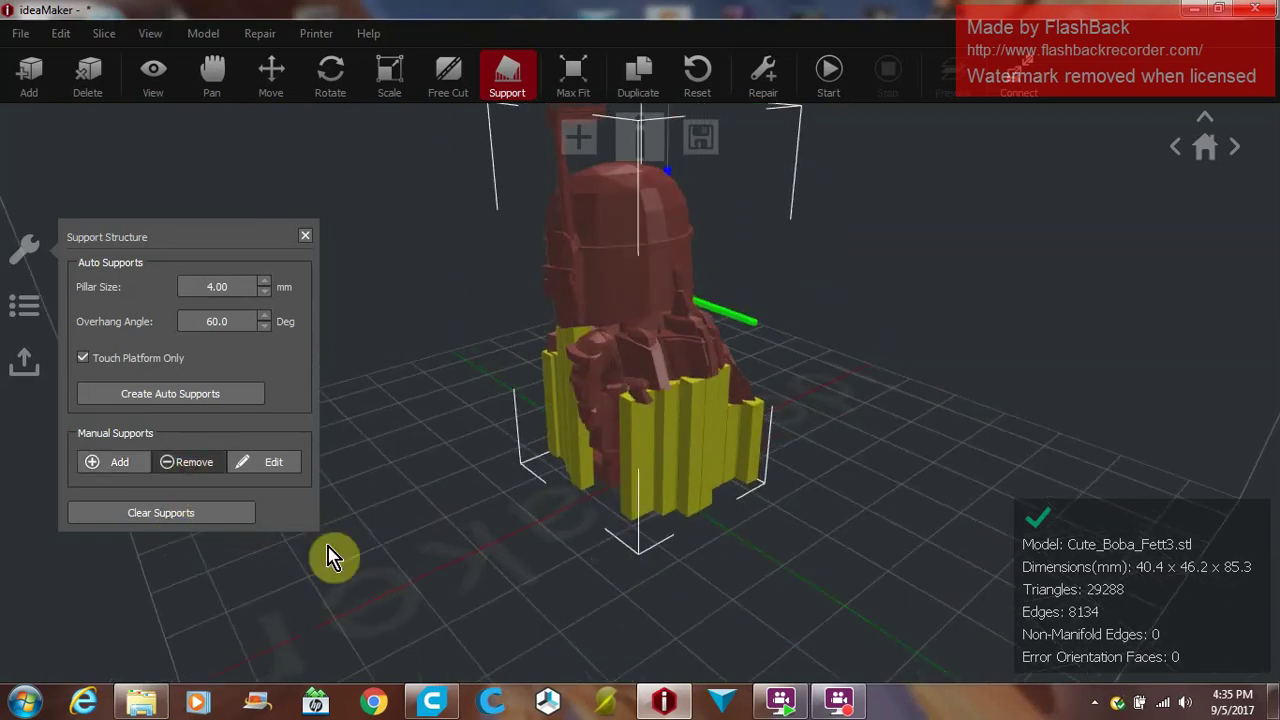
Delete a support pillar at the model's lower front and inspect the remaining supports.
click(199, 466)
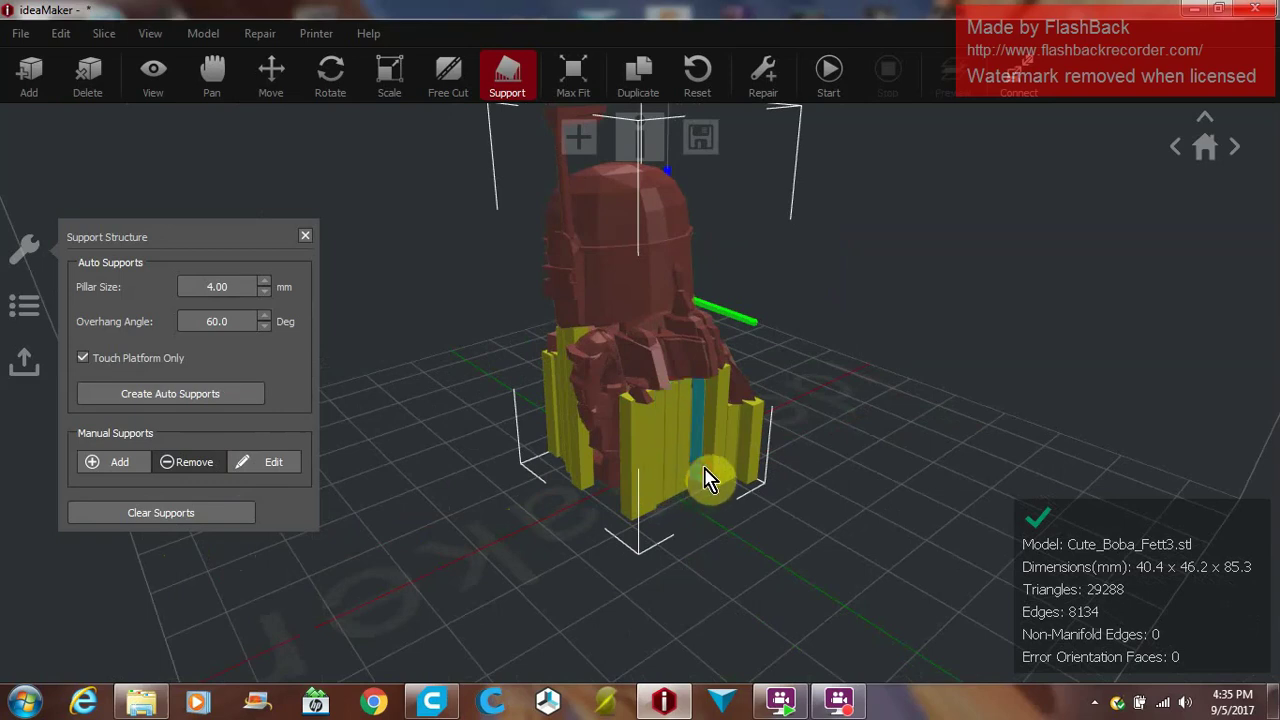
click(648, 482)
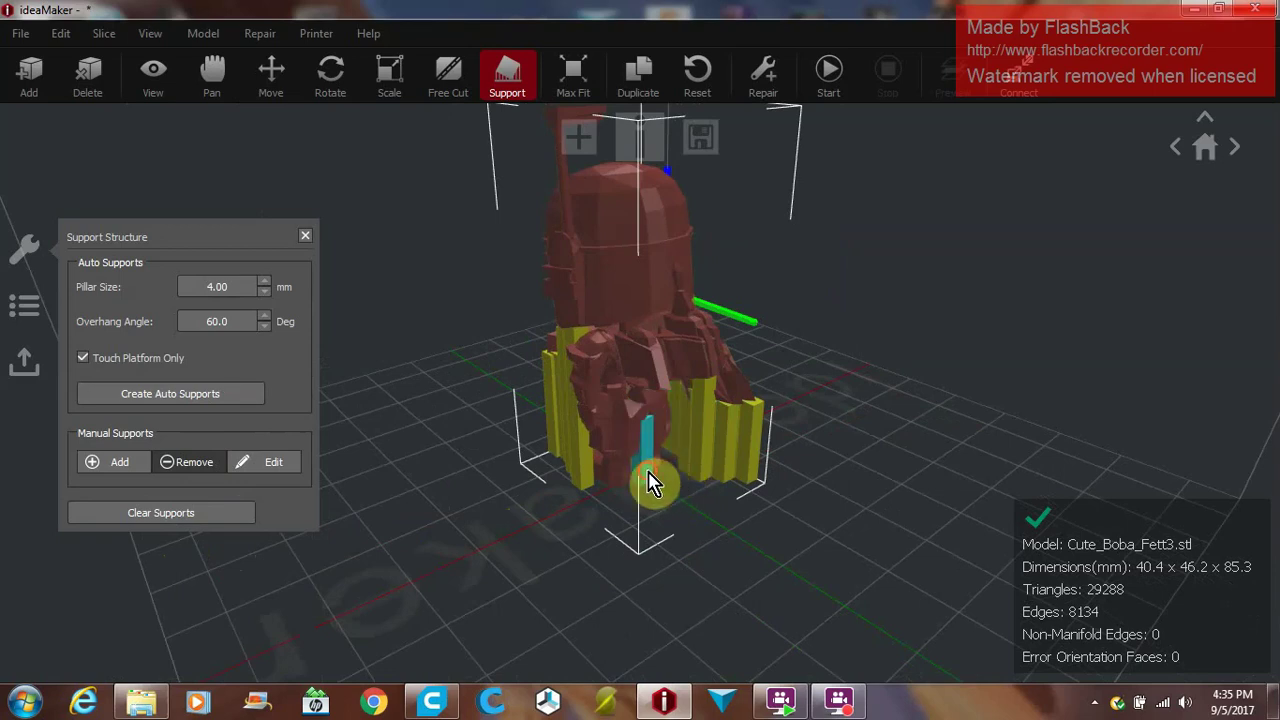
drag(611, 534, 717, 459)
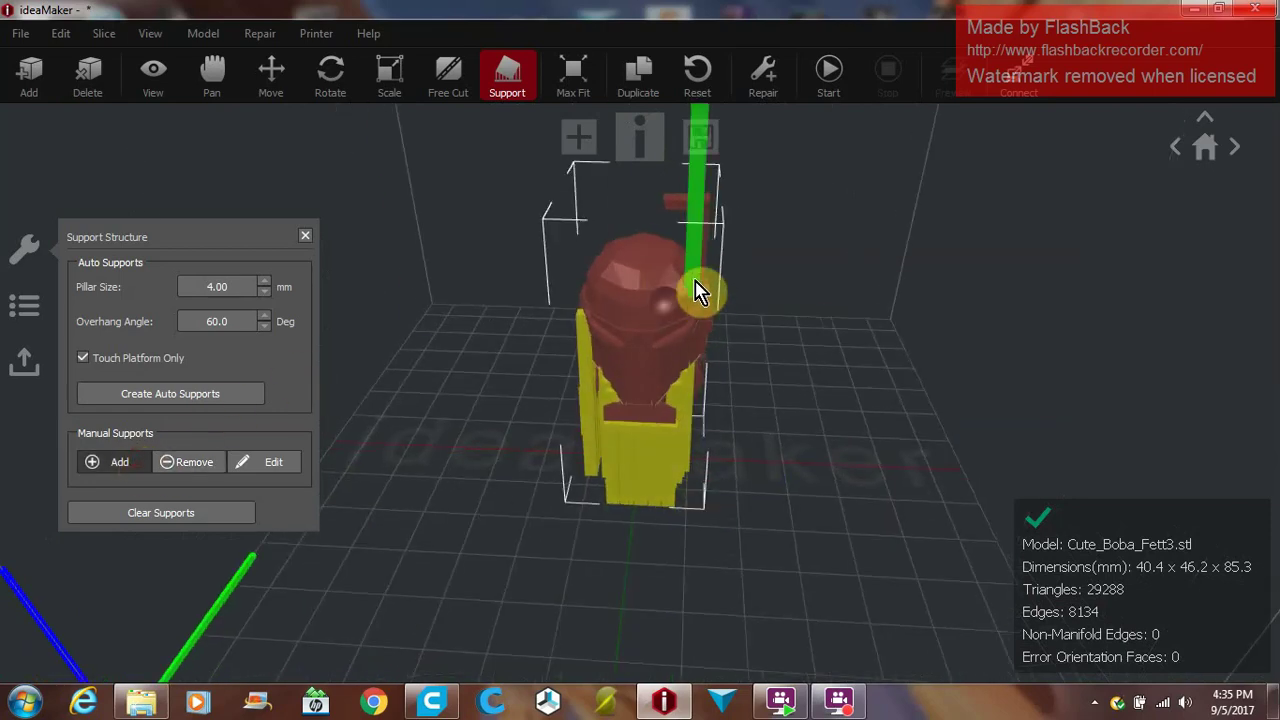
Place two manual supports beside the helmet, then bring up the Tevo Tarantula PLA template.
click(677, 258)
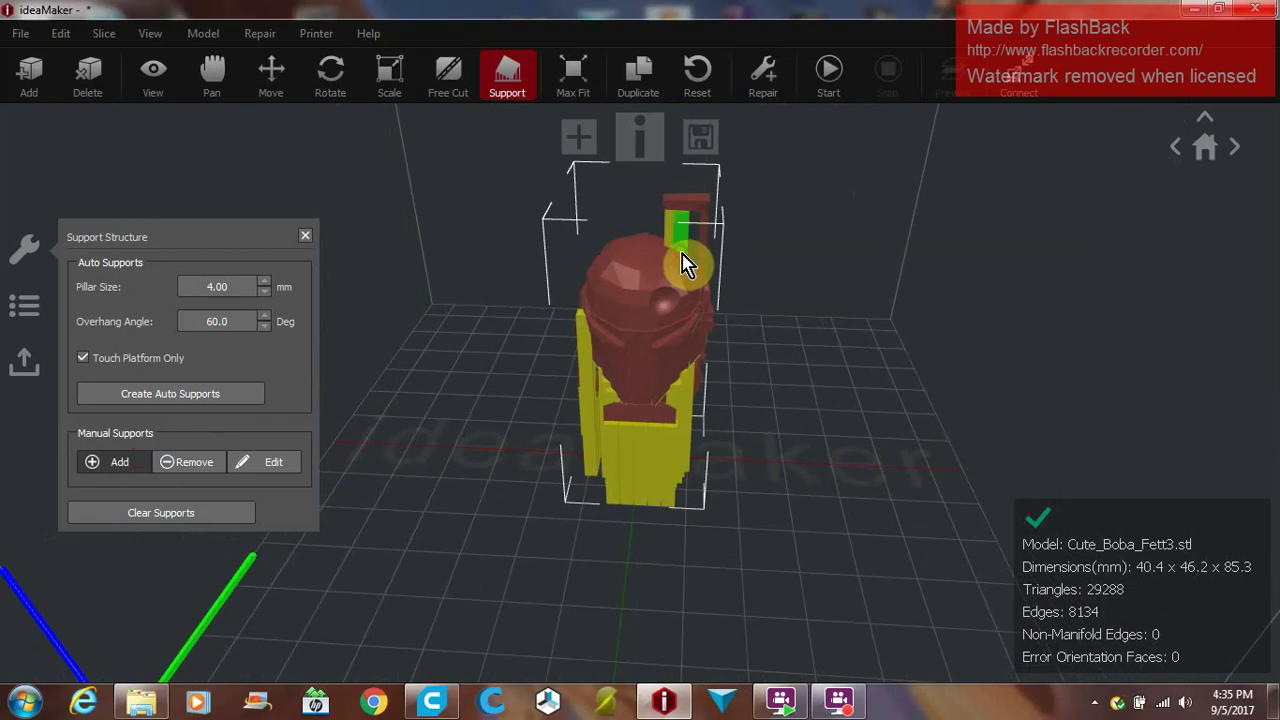
click(697, 272)
drag(640, 337, 666, 246)
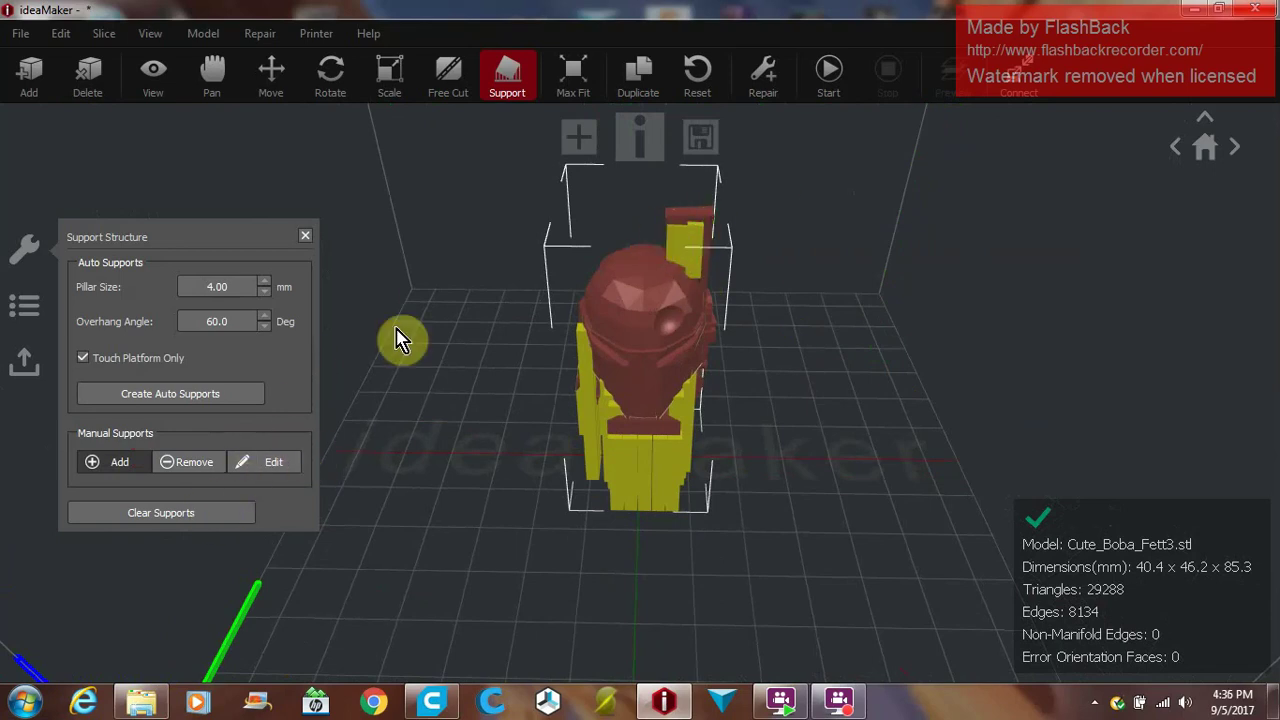
click(640, 150)
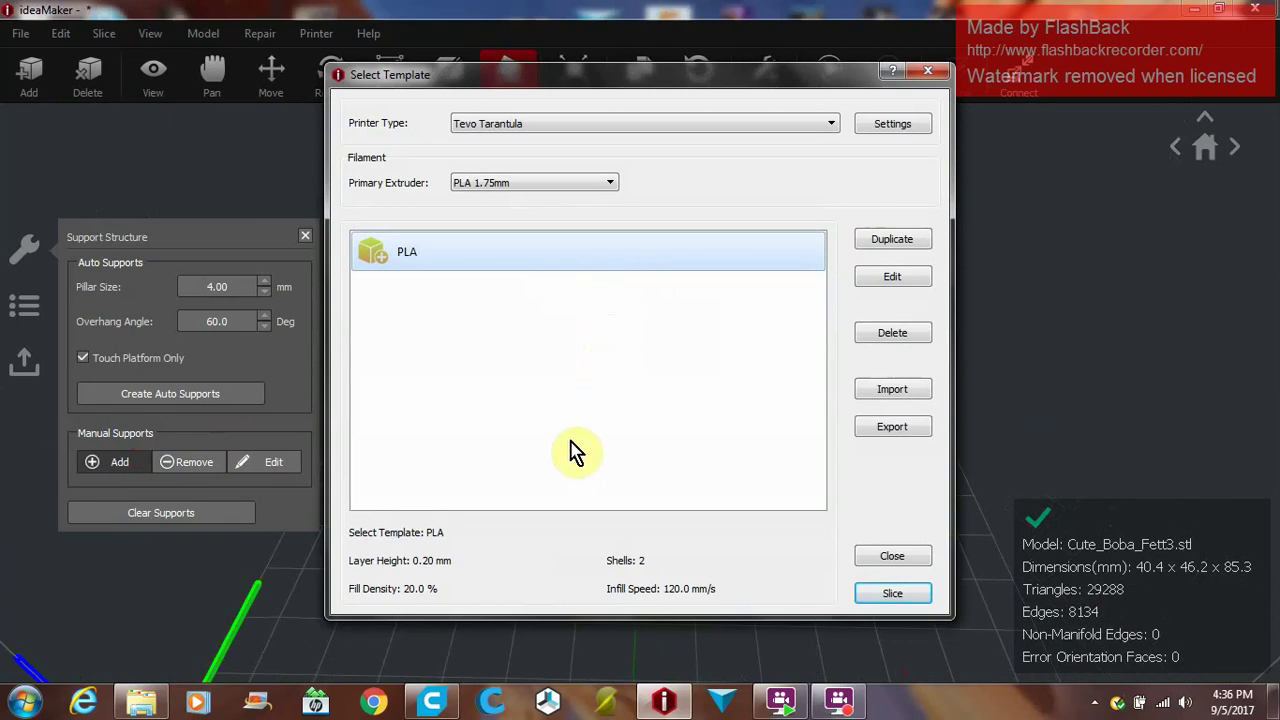
Slice with PLA including support structures, giving 3 h 25 min 22 s and 25.1 g.
click(886, 595)
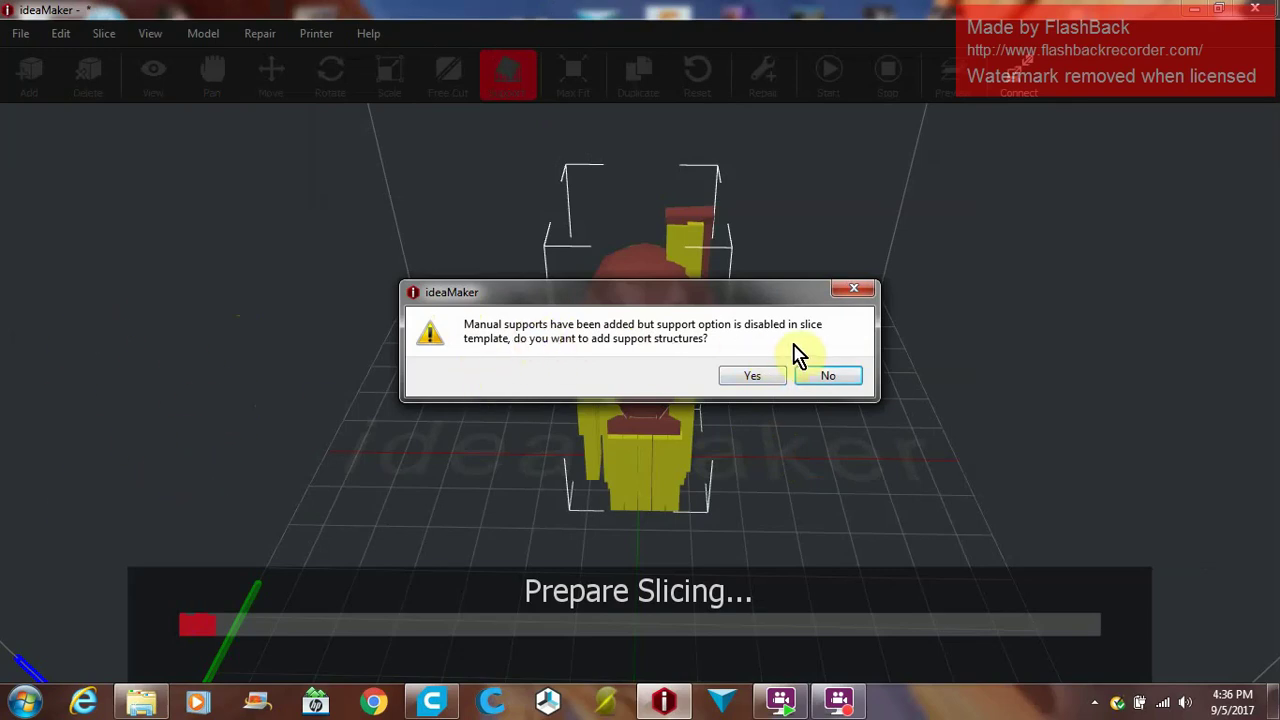
click(752, 377)
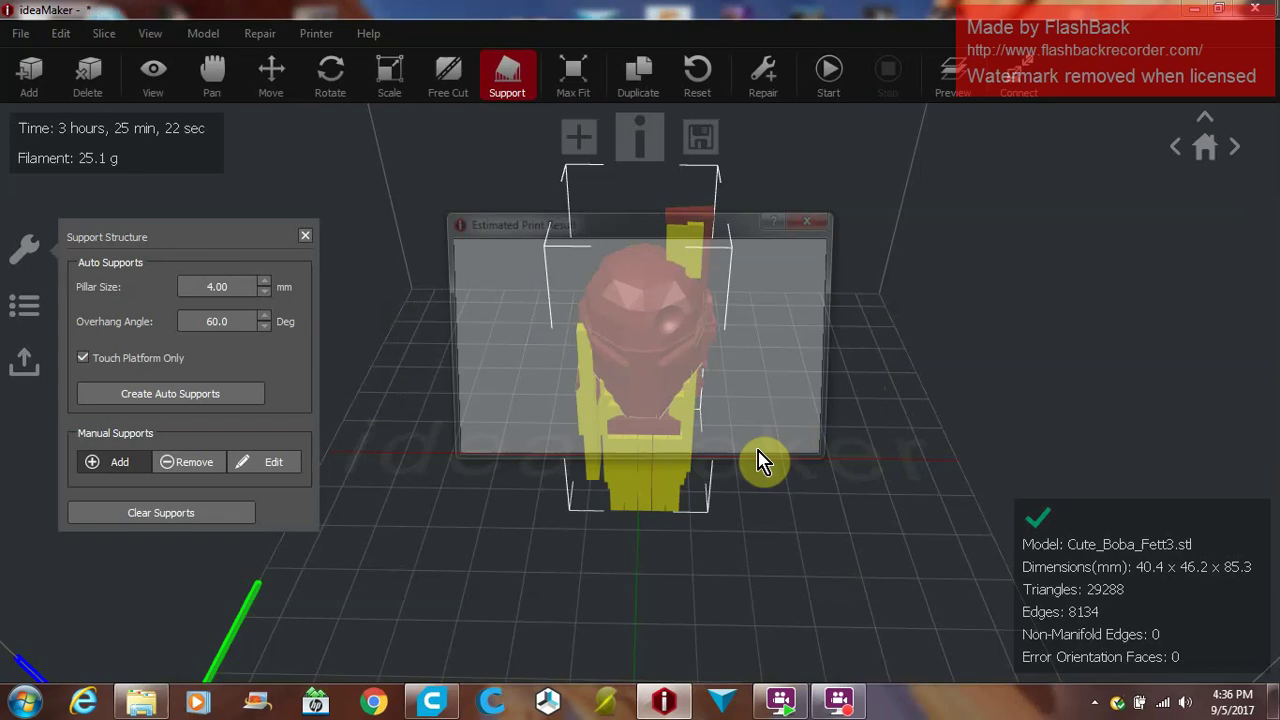
click(487, 451)
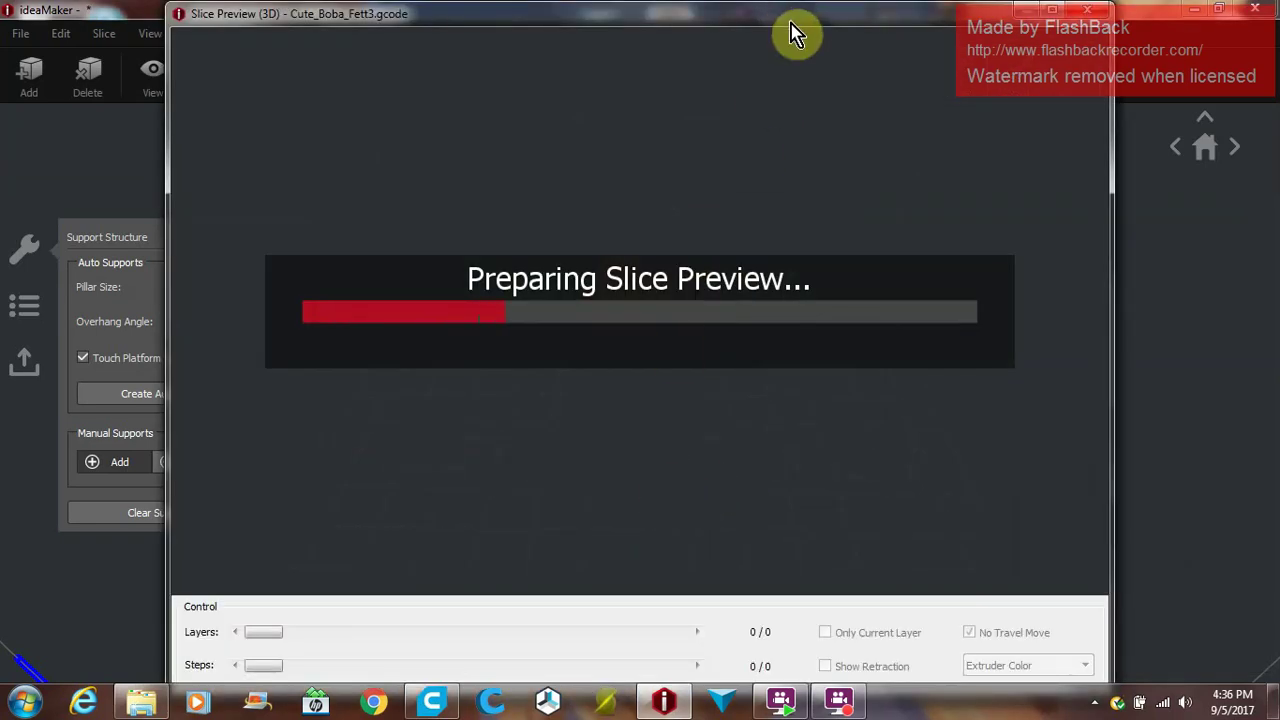
scroll(705, 338, up, 2)
scroll(708, 339, up, 2)
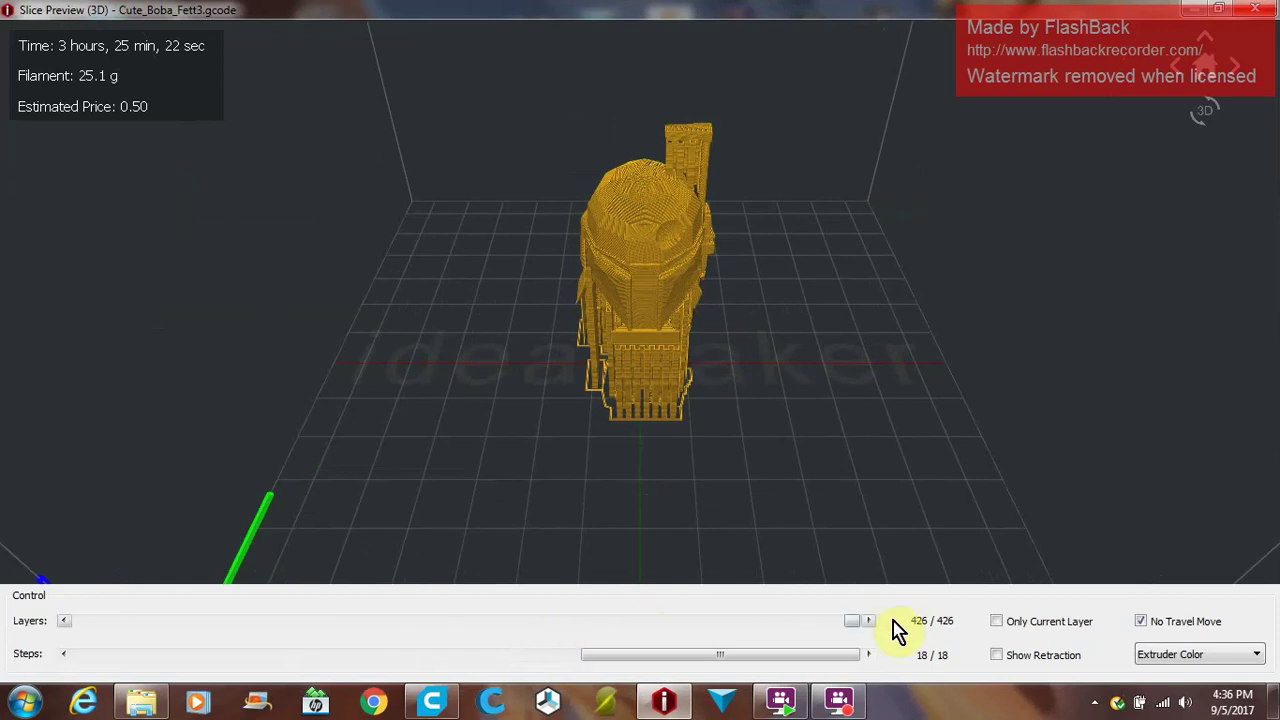
drag(851, 620, 836, 622)
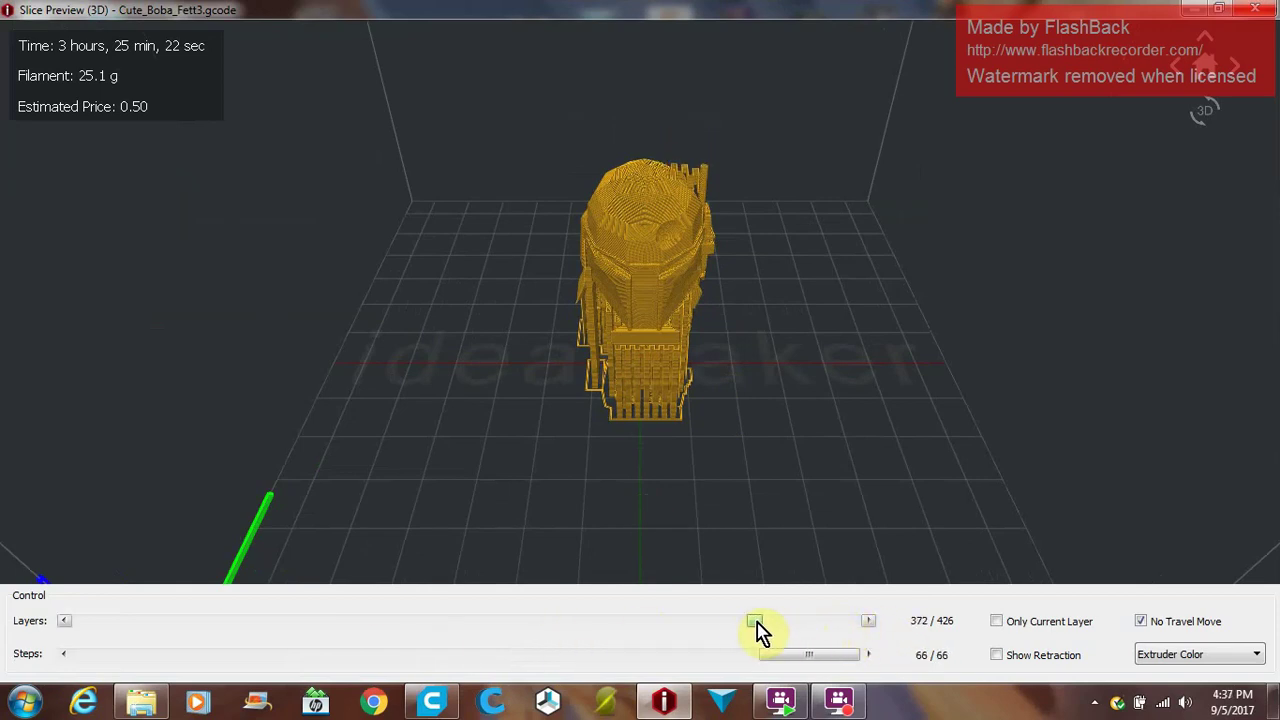
drag(757, 630, 320, 620)
scroll(780, 340, up, 2)
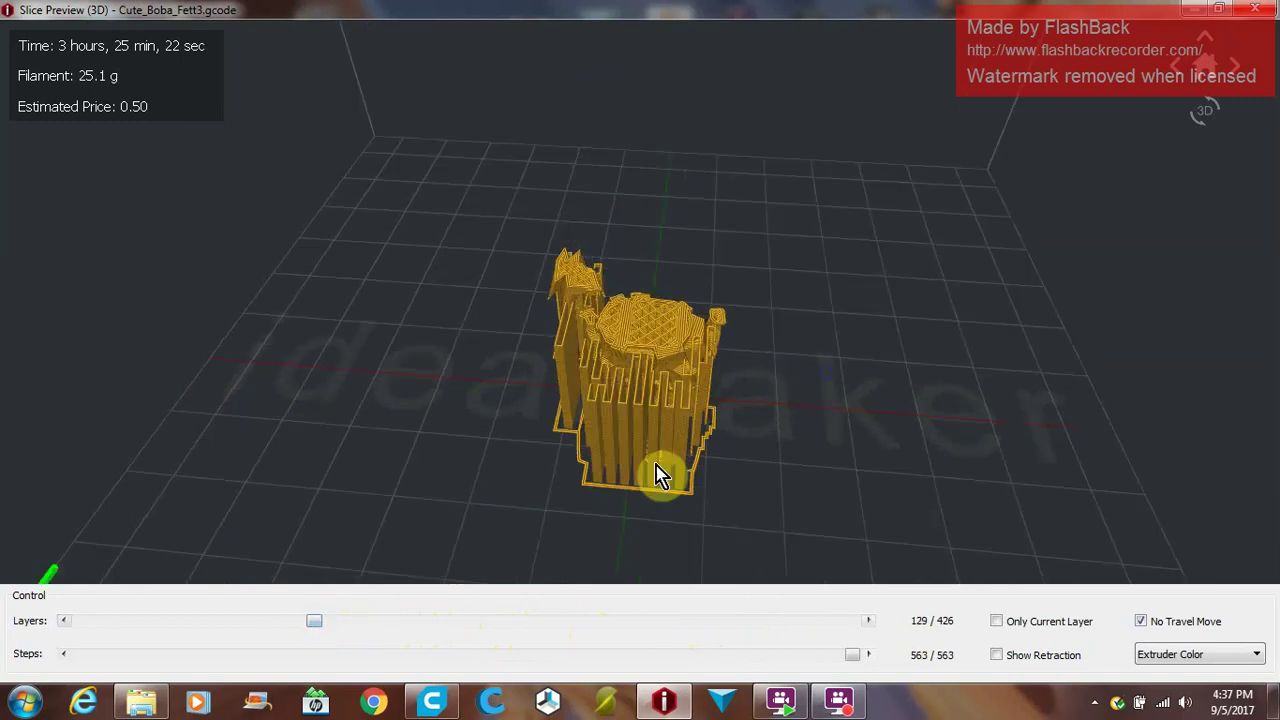
drag(660, 476, 588, 480)
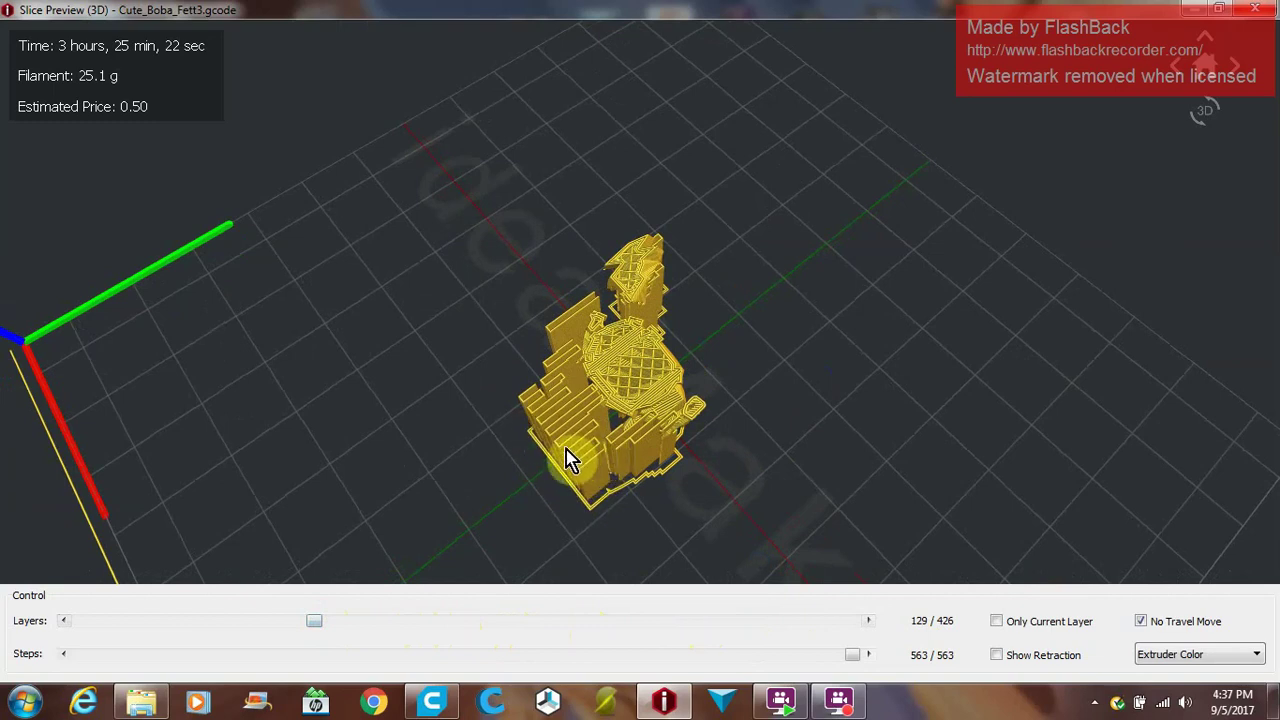
drag(666, 400, 580, 383)
drag(726, 446, 931, 517)
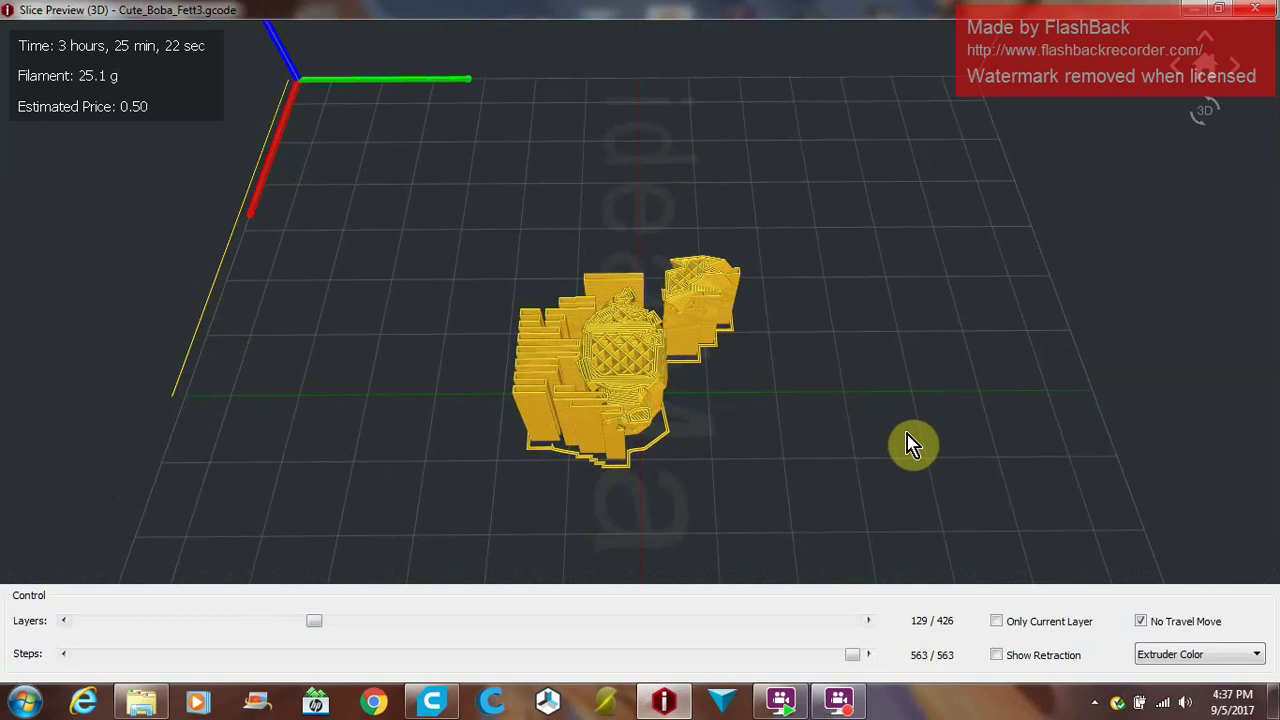
drag(905, 445, 923, 417)
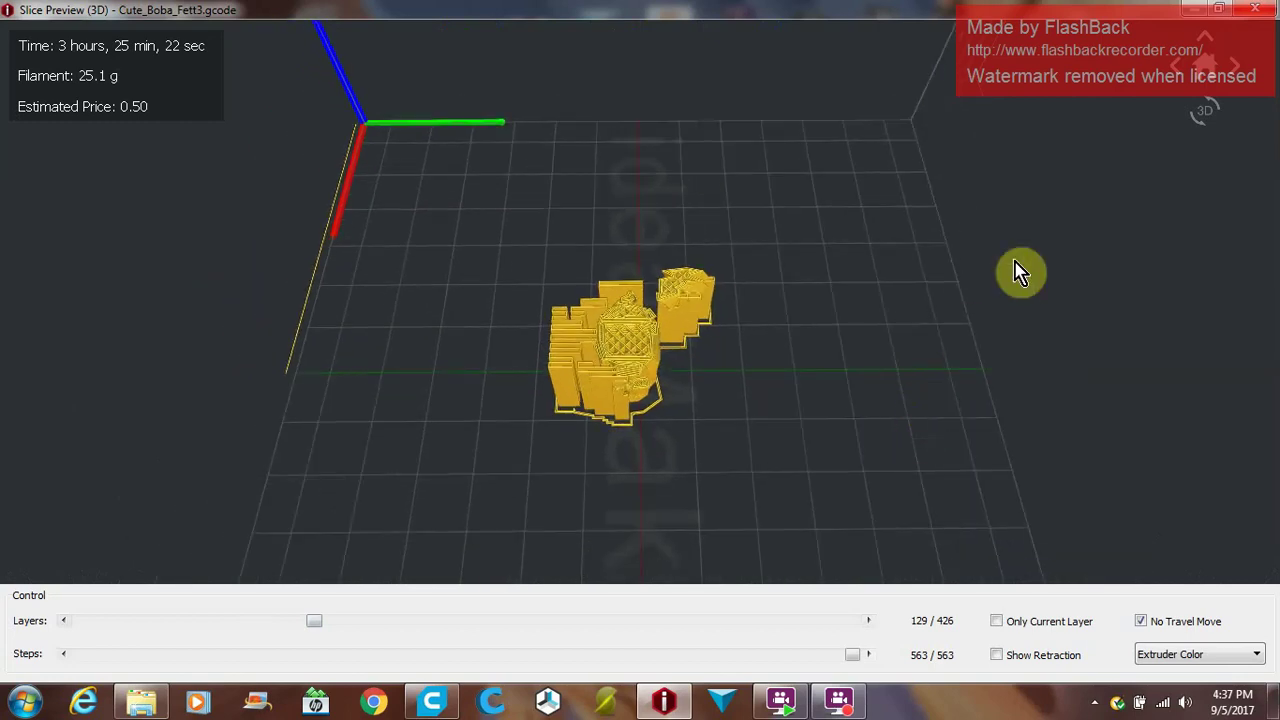
click(1254, 8)
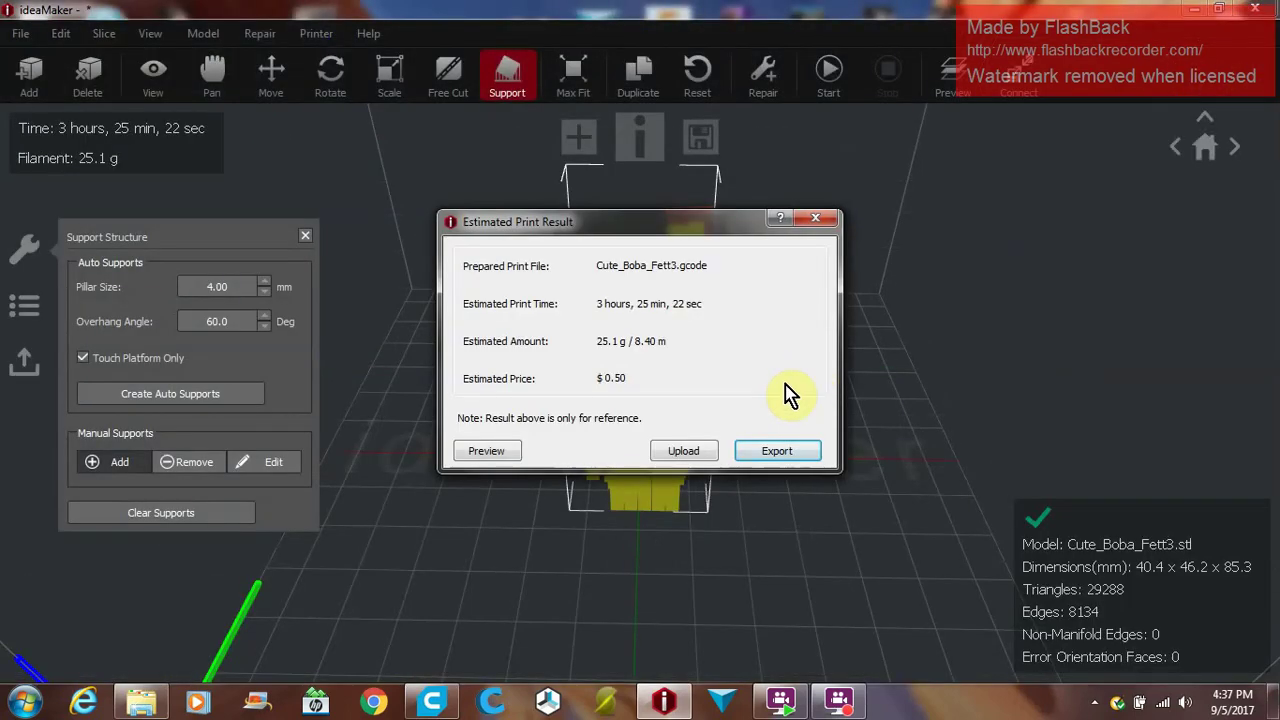
click(757, 452)
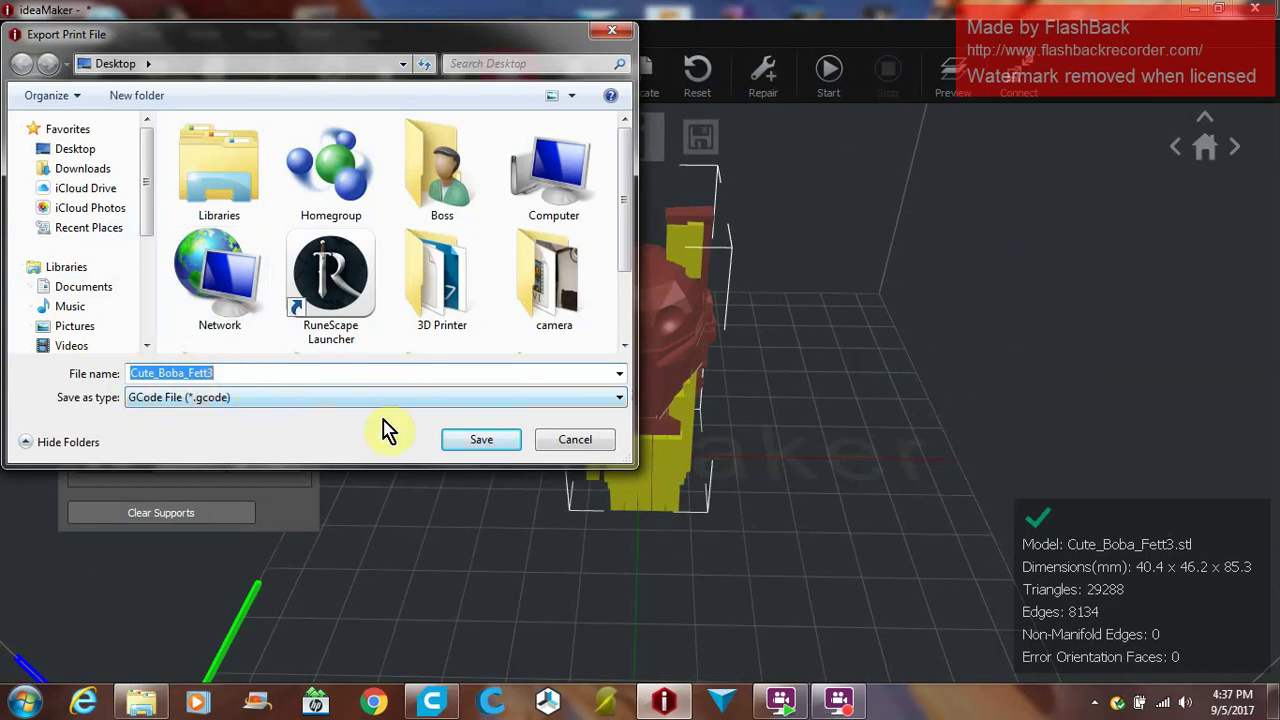
click(573, 446)
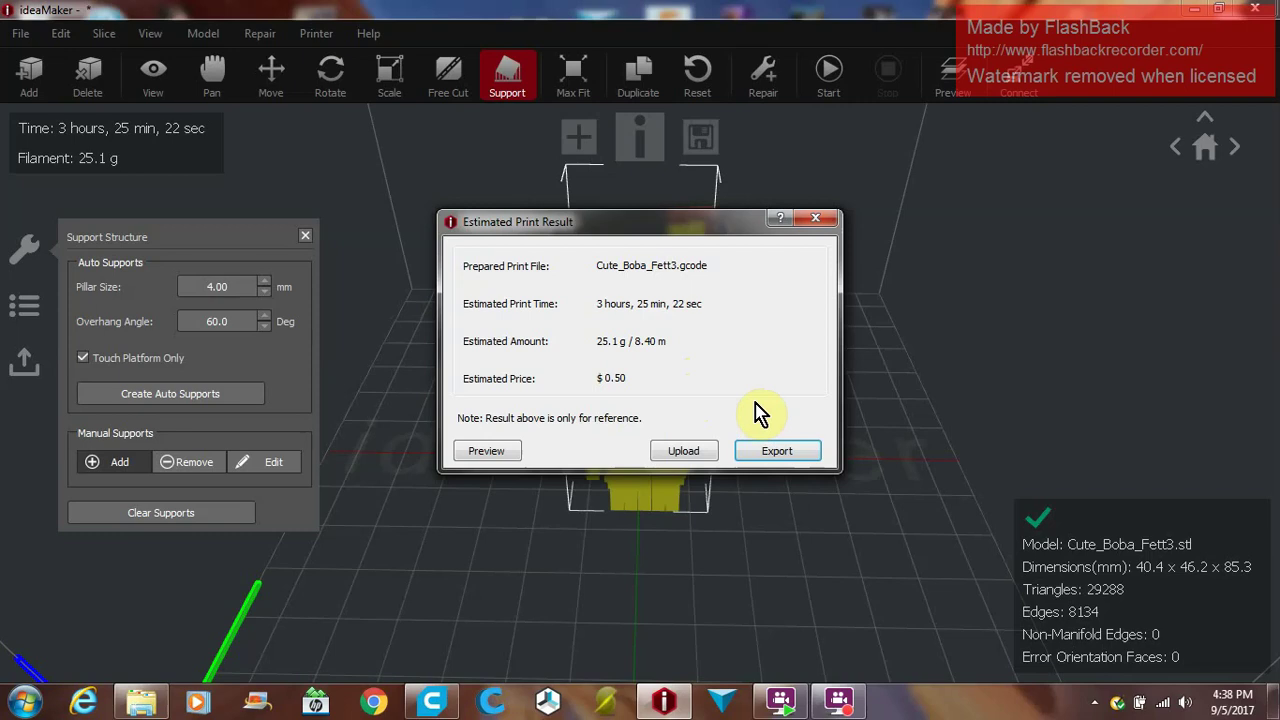
Dismiss the Estimated Print Result and orbit around the supported Cute_Boba_Fett3 model.
click(816, 218)
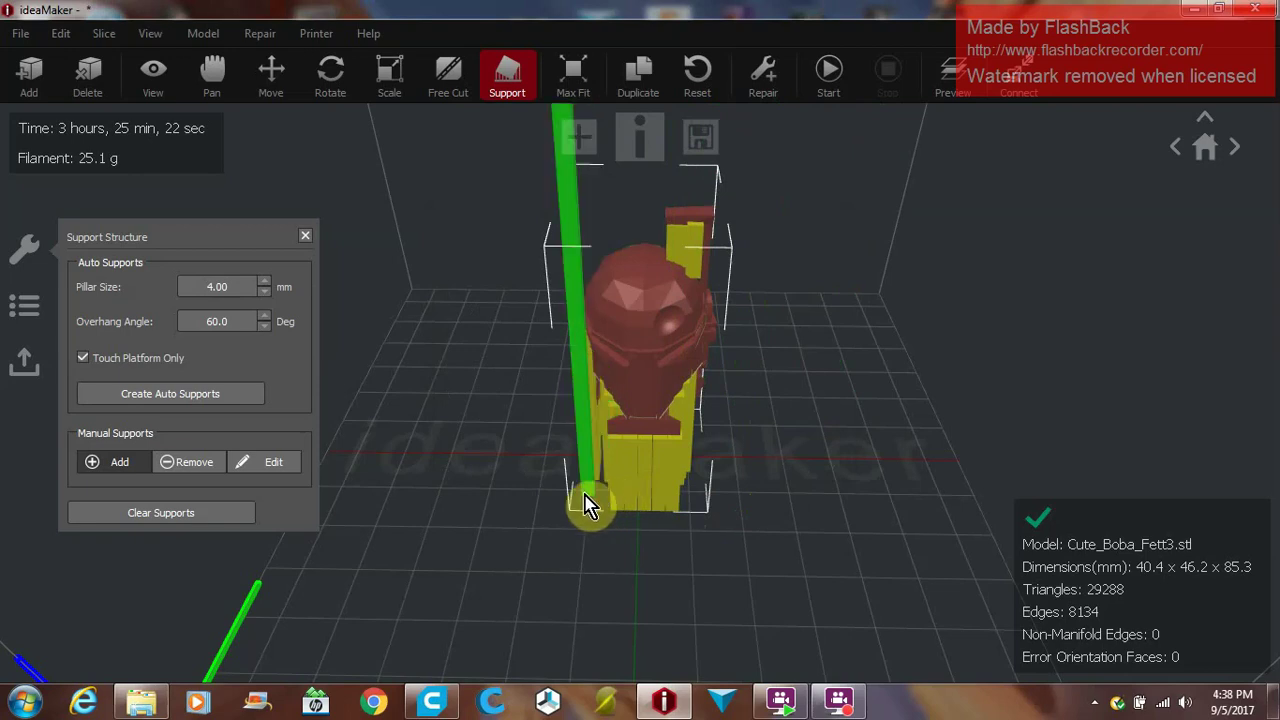
mouse_move(586, 506)
right_down()
mouse_move(843, 517)
mouse_move(677, 515)
mouse_move(689, 523)
mouse_move(640, 531)
mouse_move(674, 549)
mouse_move(575, 521)
mouse_move(786, 543)
mouse_move(554, 517)
mouse_move(817, 523)
mouse_move(585, 518)
right_up()
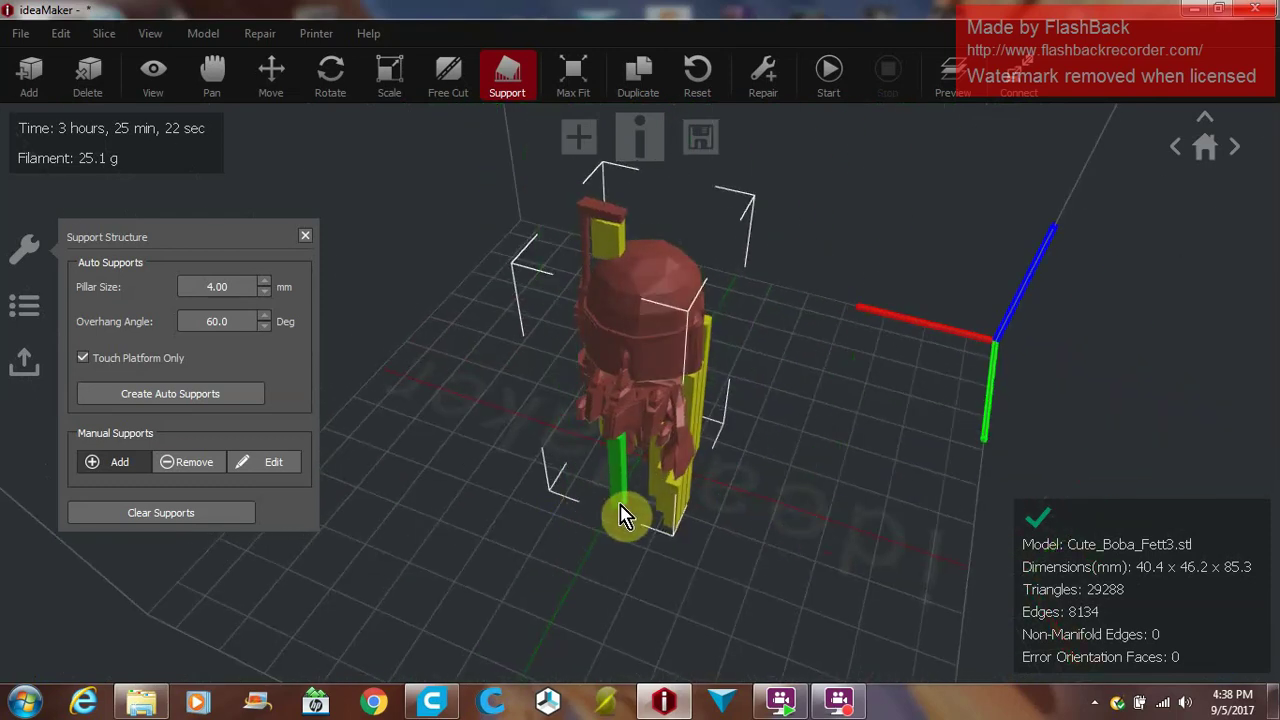